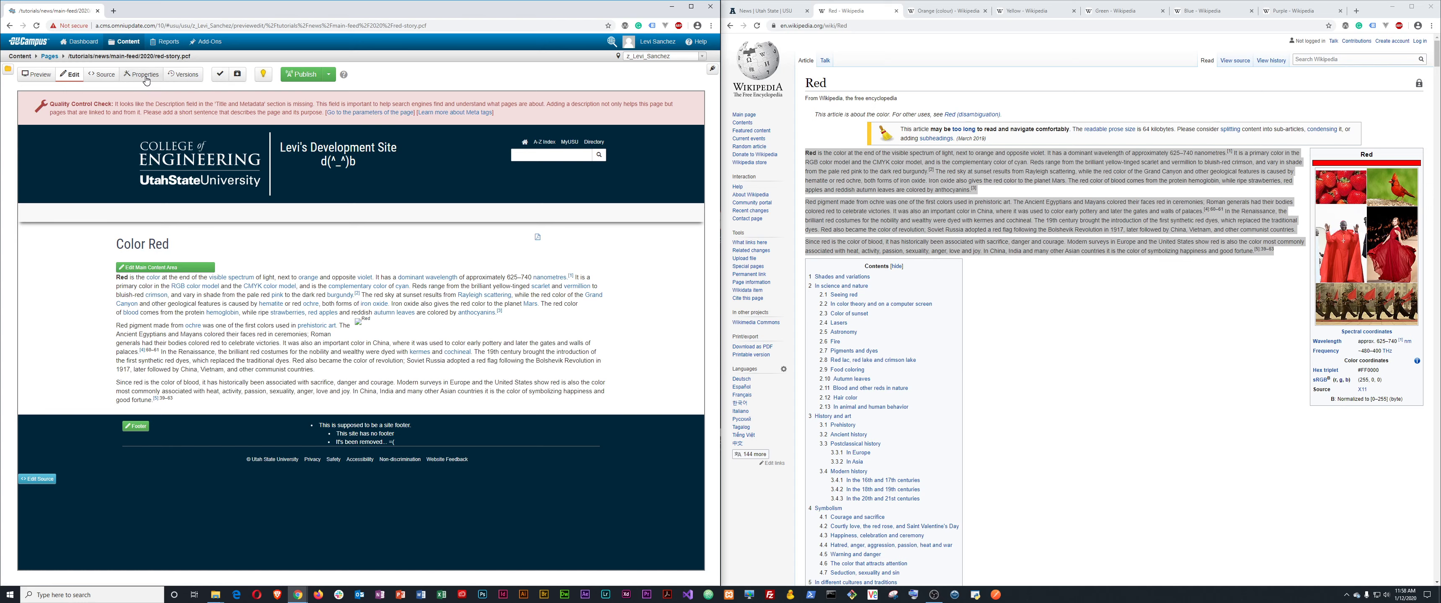
Paste the copied introduction about red as the page description, set the publish date to 01/12/2020, and save the properties
left_click(304, 161)
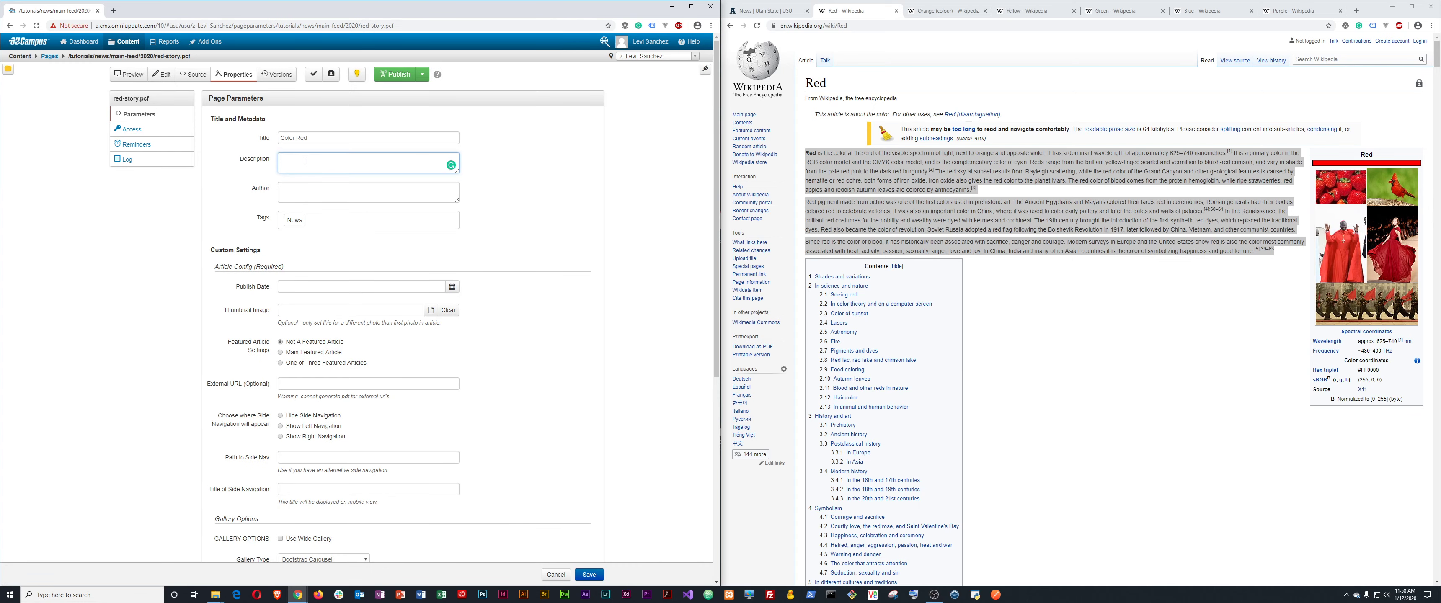
key("ctrl+v")
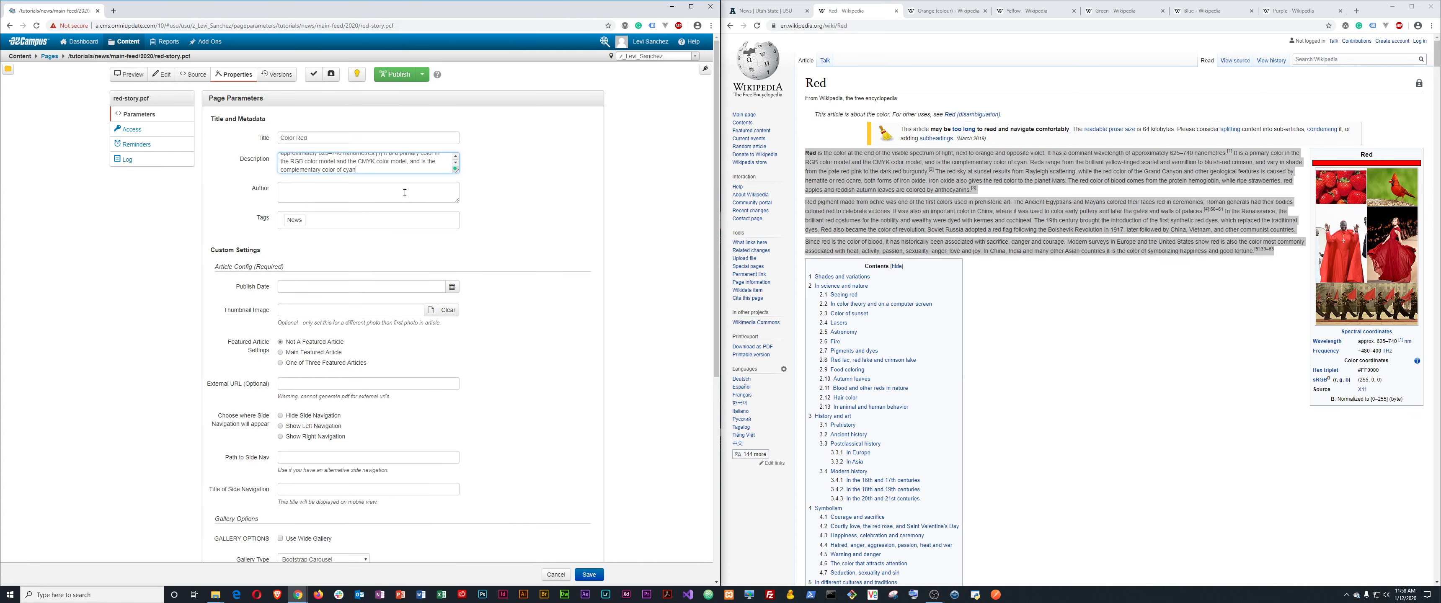
left_click(452, 287)
left_click(589, 575)
Publish red-story.pcf with the version description "First, publish of the red news story."
left_click(302, 74)
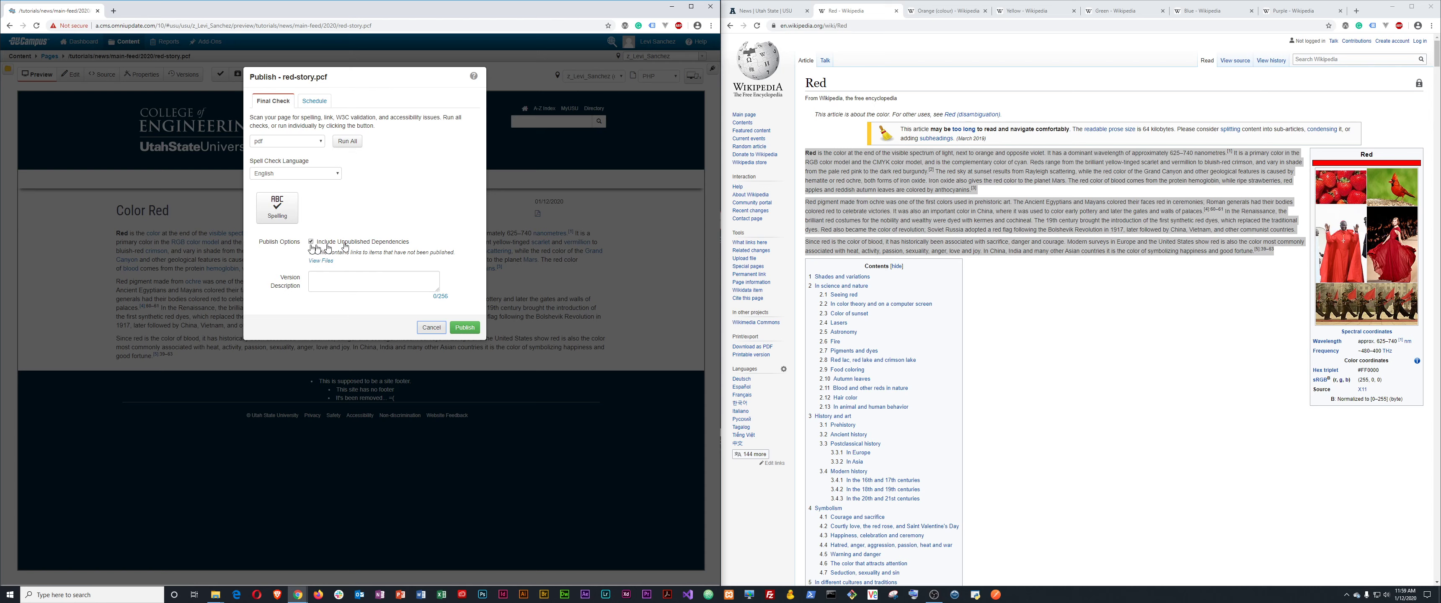
left_click(339, 279)
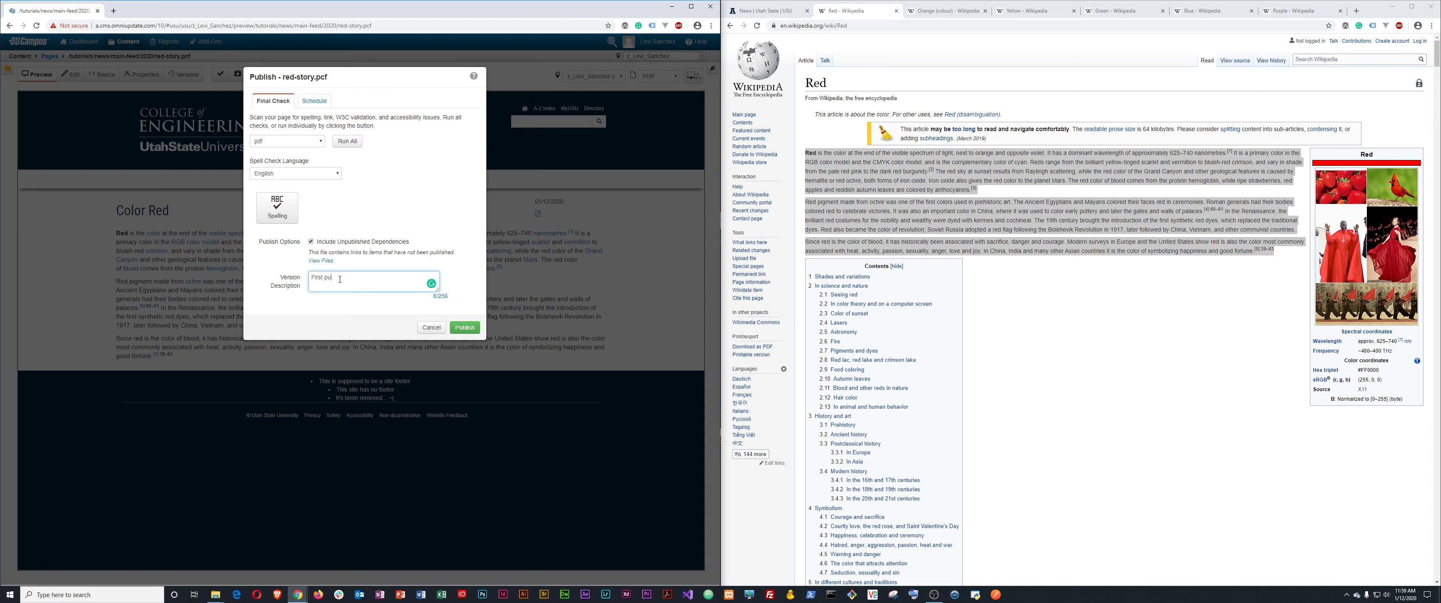
type("First publish of the red news story.")
left_click(324, 278)
left_click(317, 304)
left_click(344, 278)
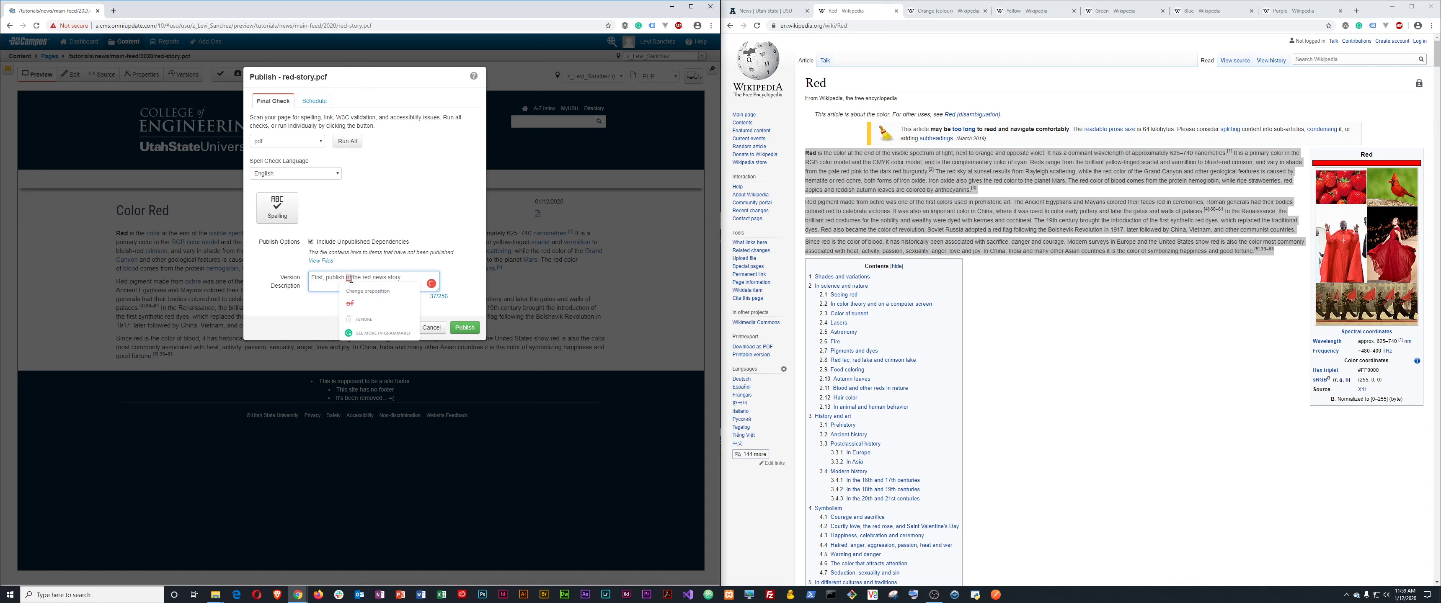
left_click(354, 289)
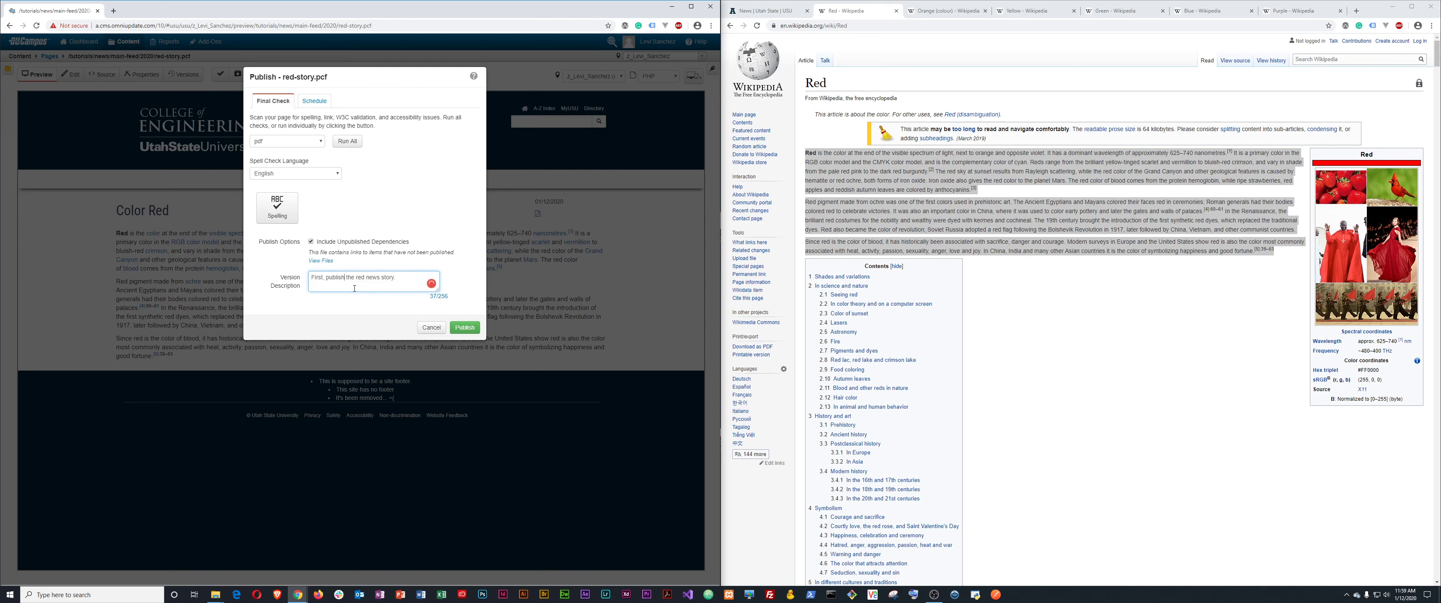
left_click(464, 327)
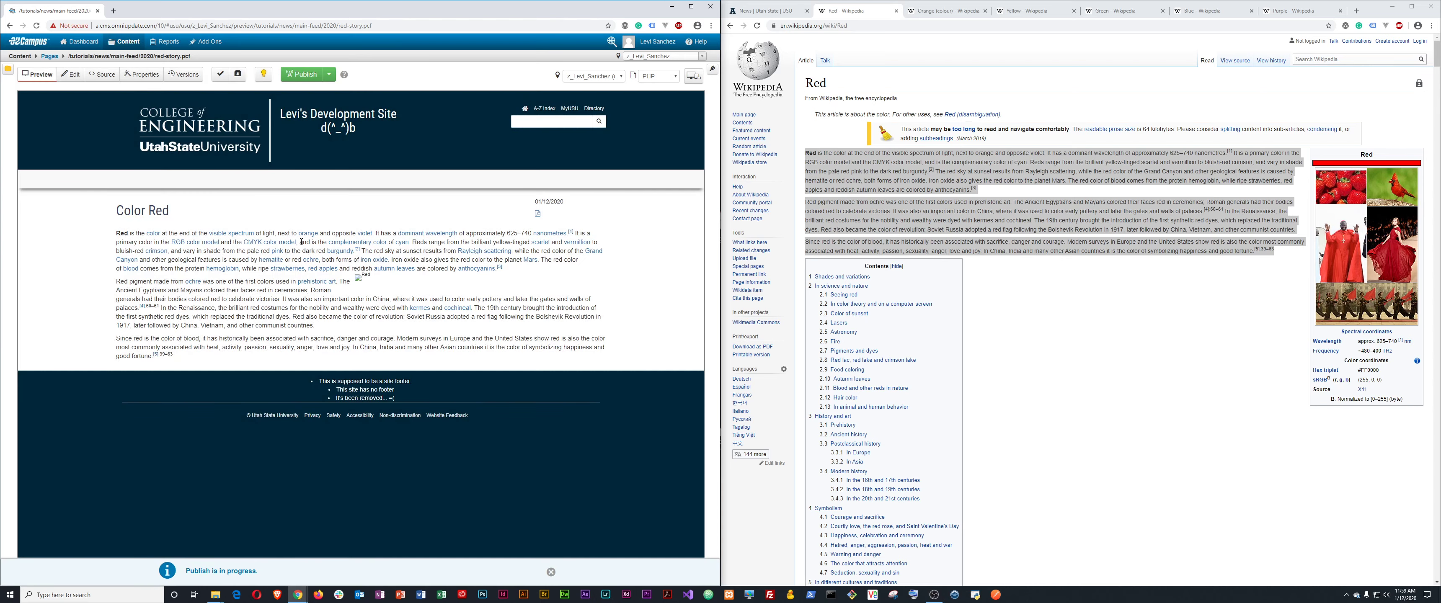
Reload the live News page, and open the published article at tutorials/news/main-feed/2020/red-story
left_click(765, 11)
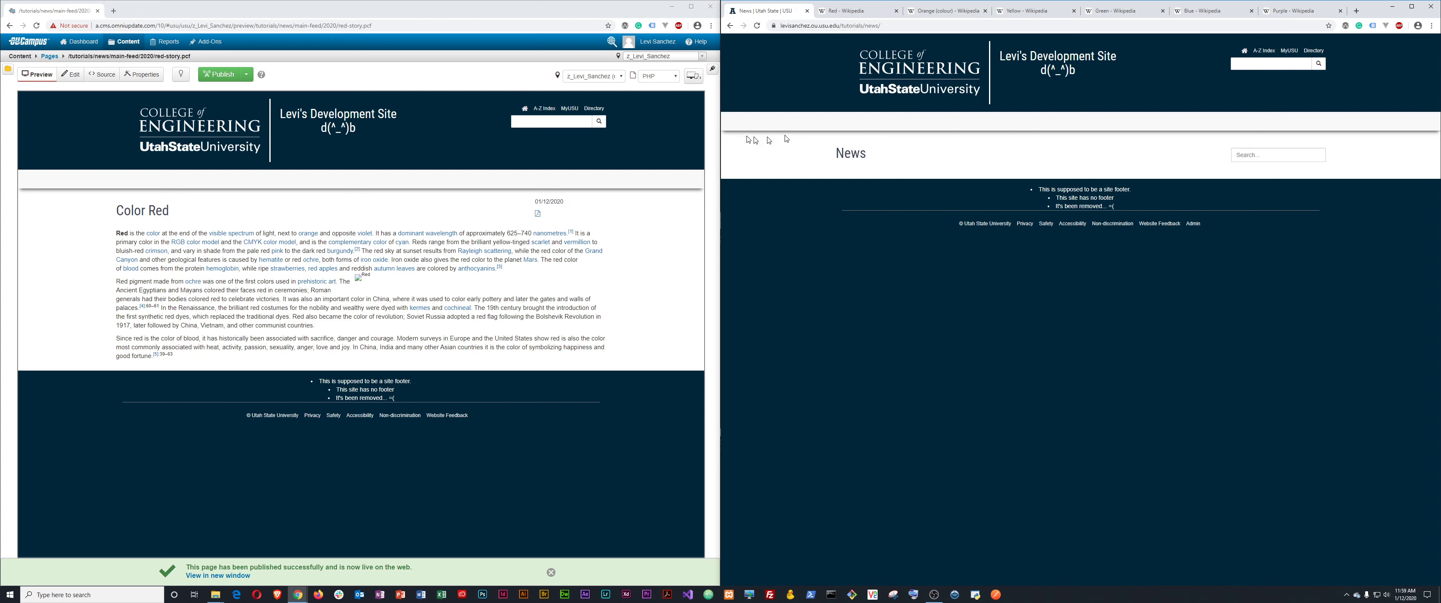
key("F5")
left_click(919, 27)
key("End")
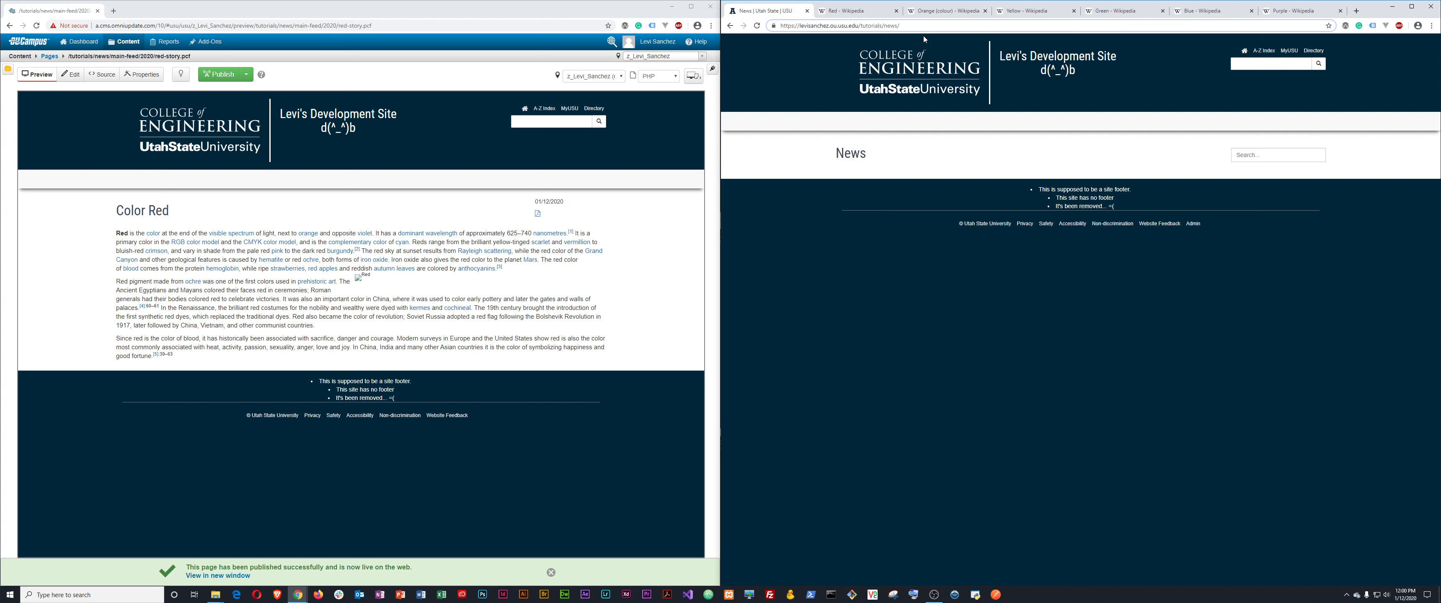
type("main")
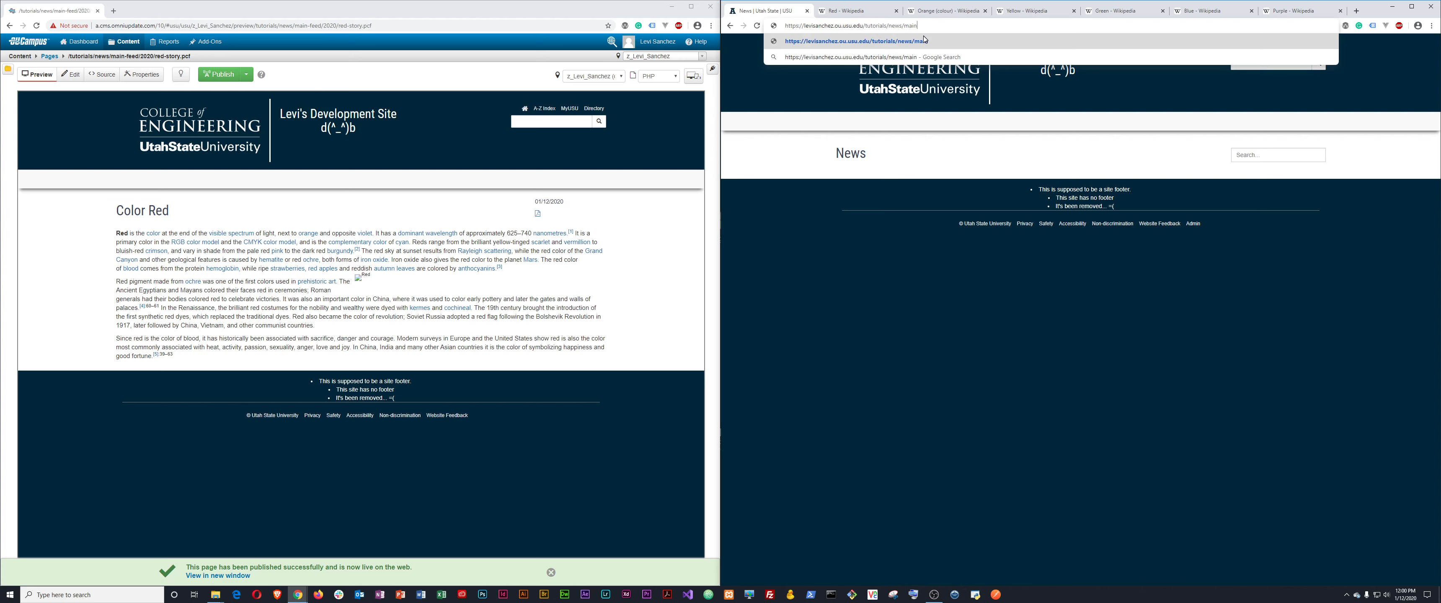
type("-feed/2020/red-")
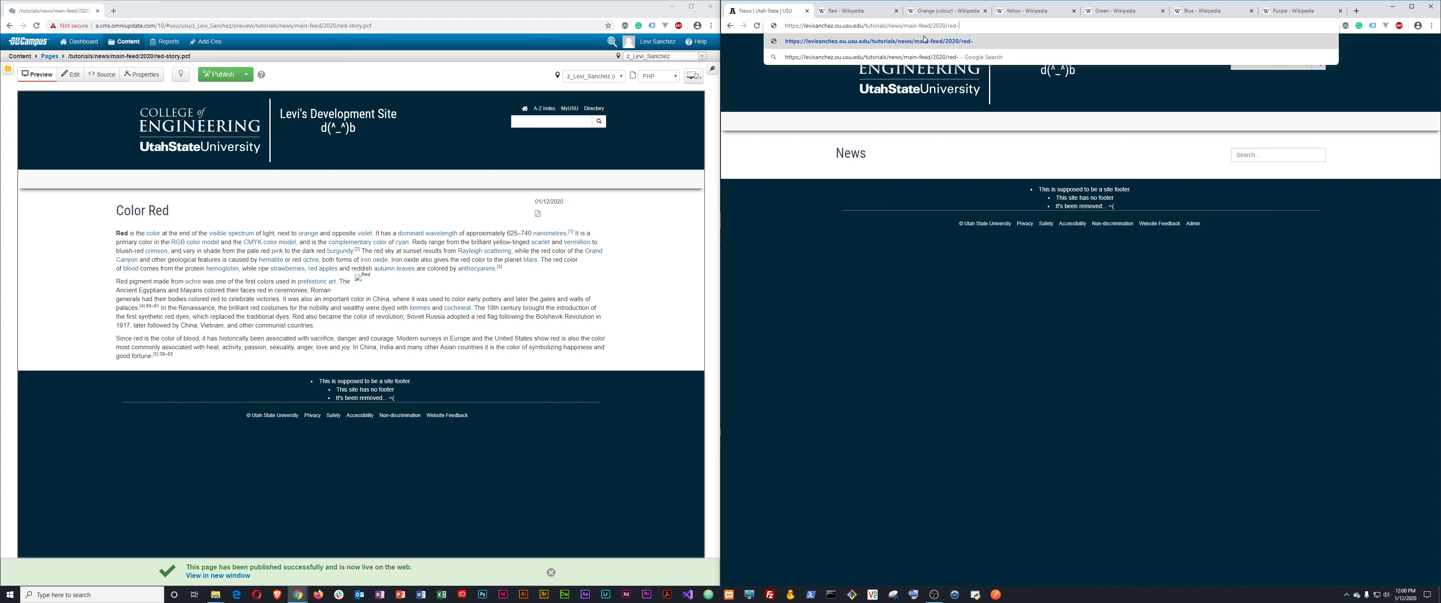
type("story")
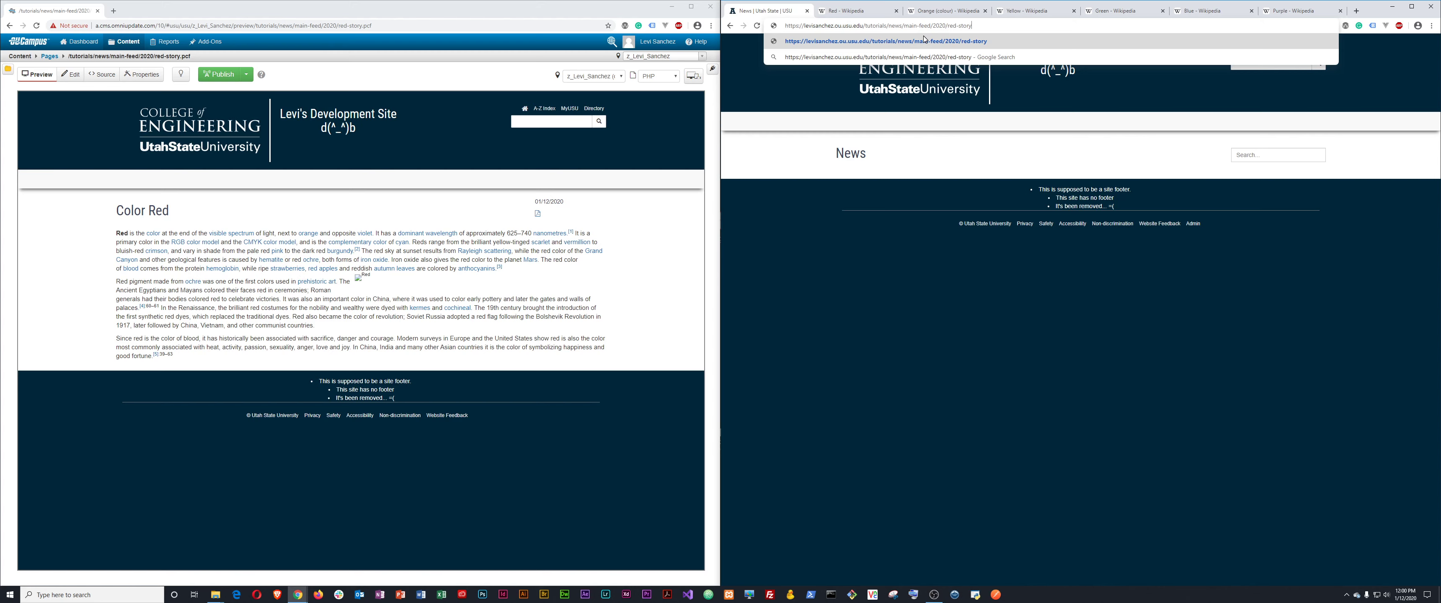
key("Return")
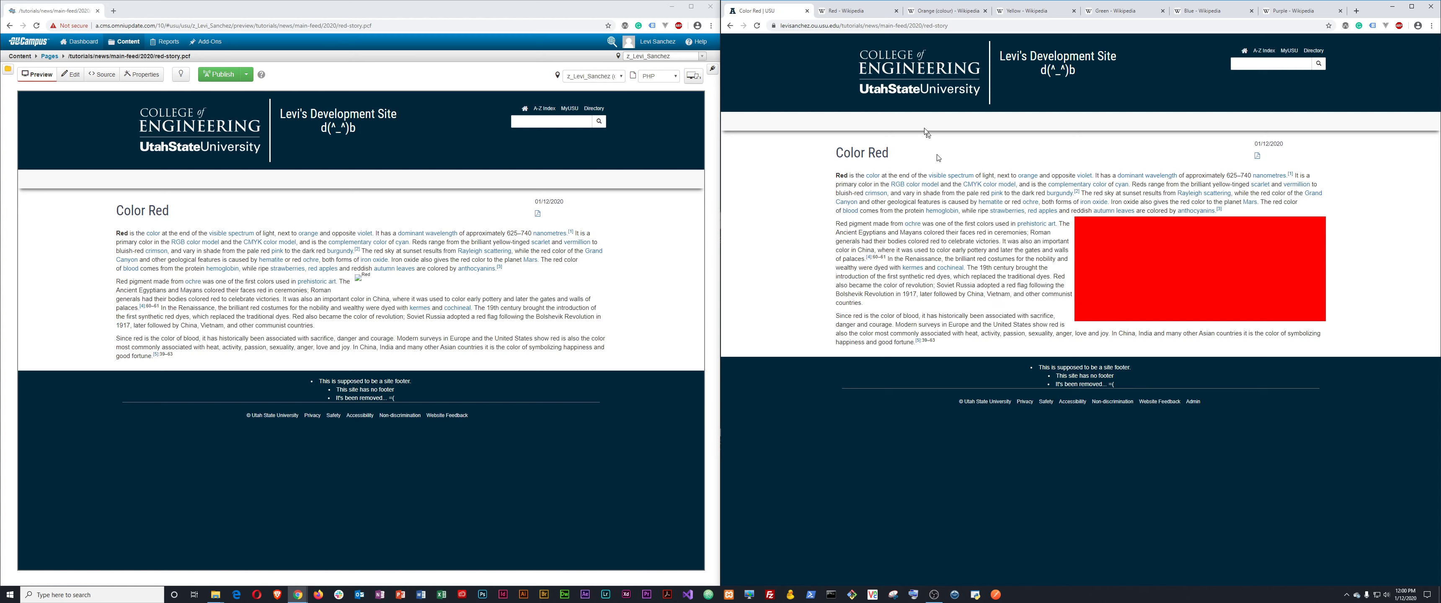
Duplicate the live Color Red article tab and return the first copy to the tutorials/news/ page
right_click(781, 13)
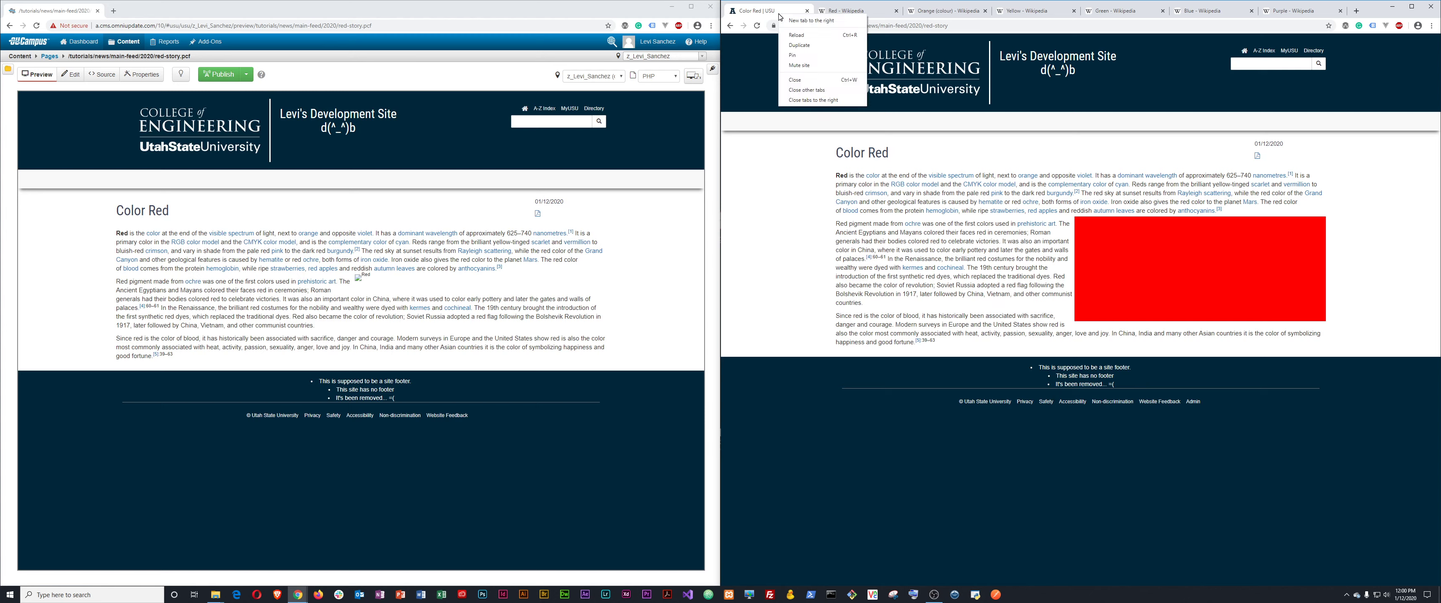
left_click(808, 45)
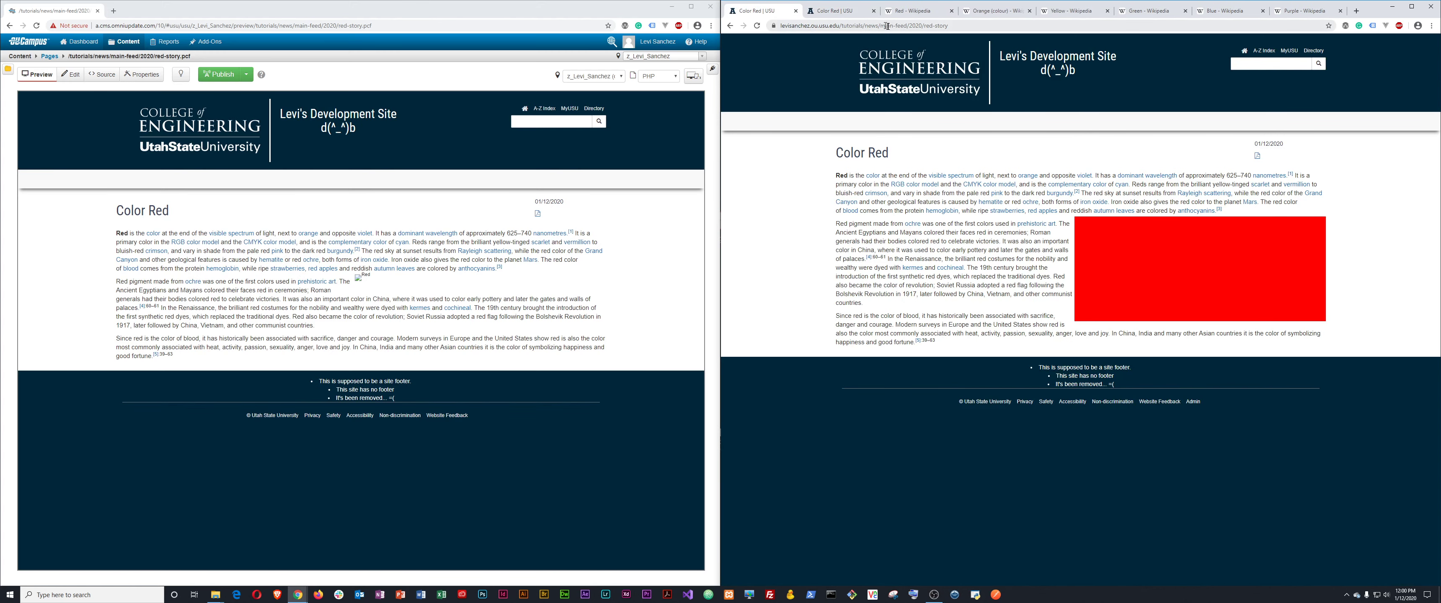
left_click_drag(904, 25, 1007, 34)
key("BackSpace")
key("BackSpace")
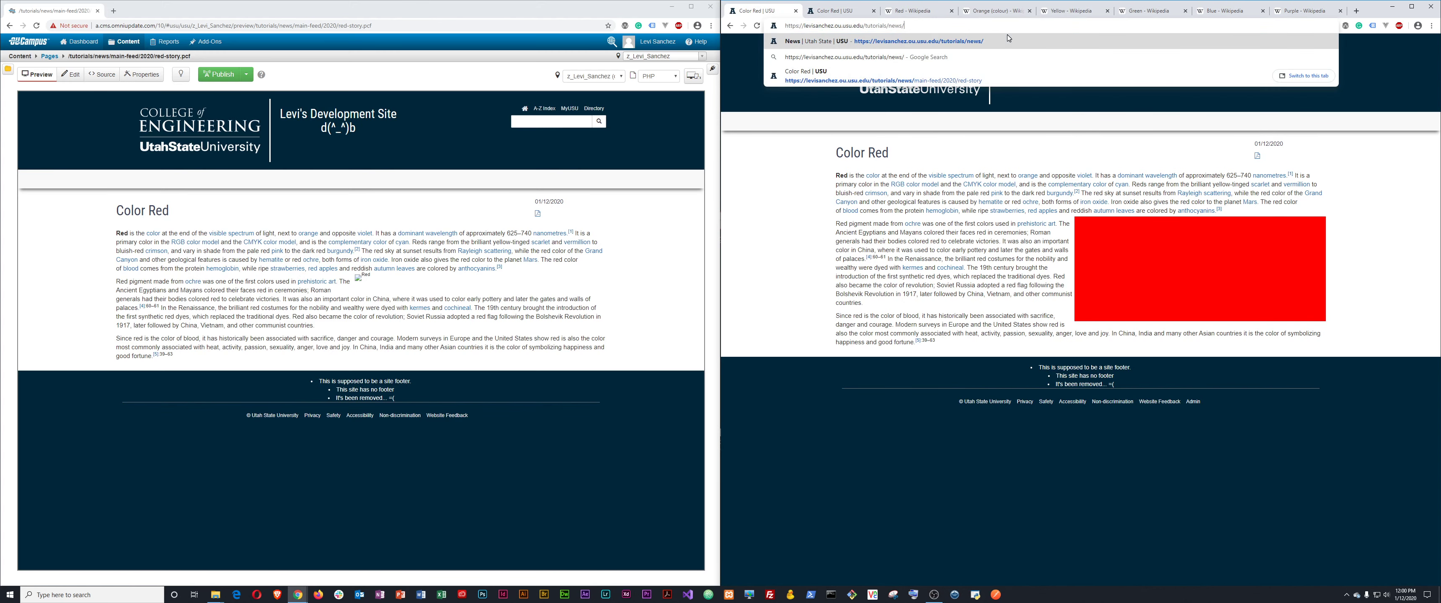
key("Return")
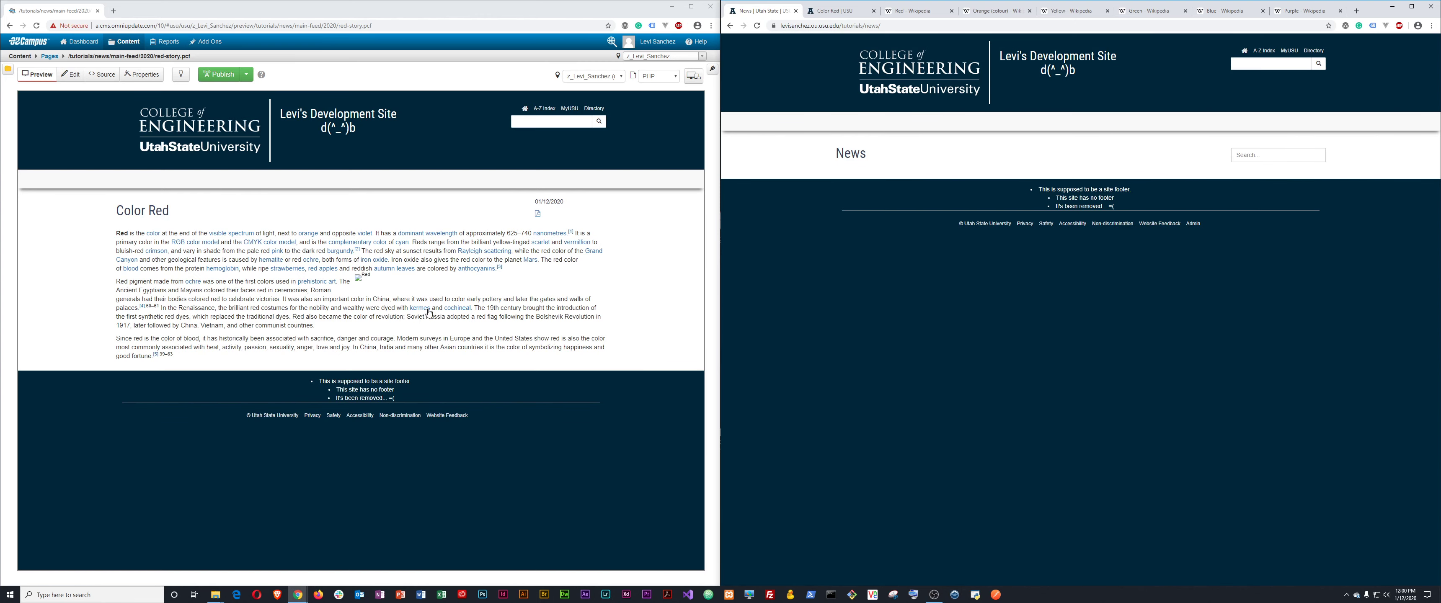
Go to the tutorials/news folder in the CMS and open index.pcf for editing
left_click(48, 56)
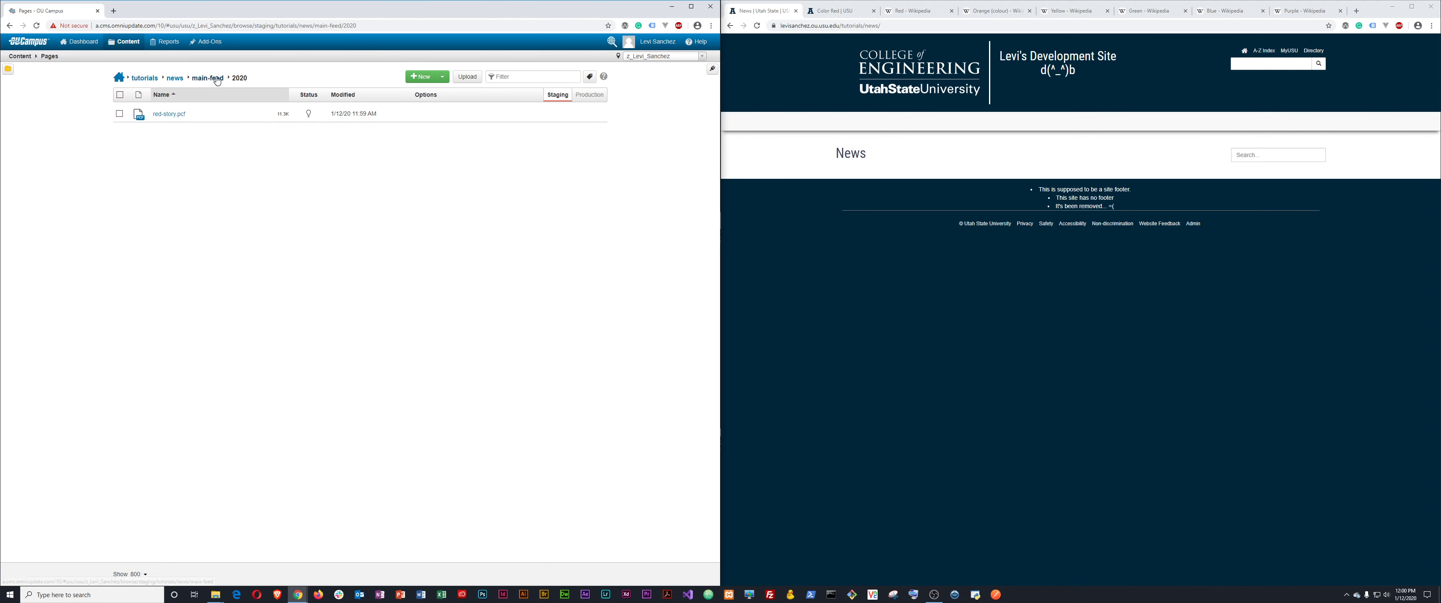
left_click(175, 79)
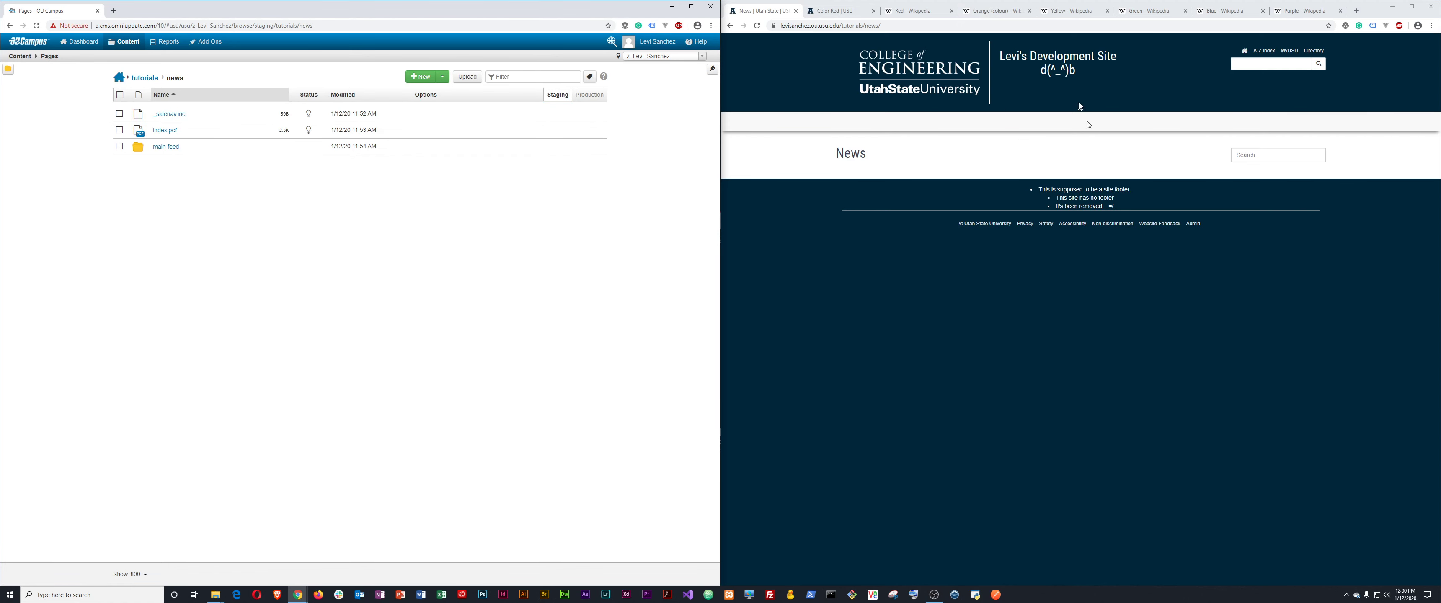
left_click(118, 130)
left_click(118, 130)
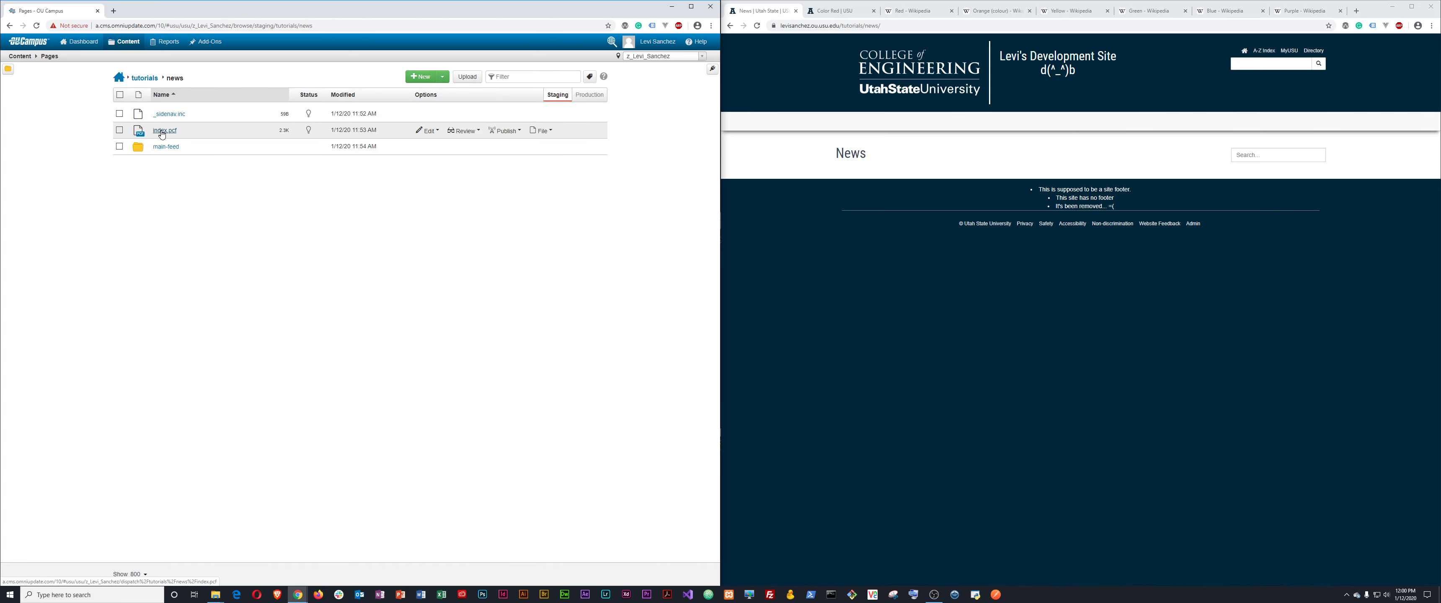
left_click(163, 131)
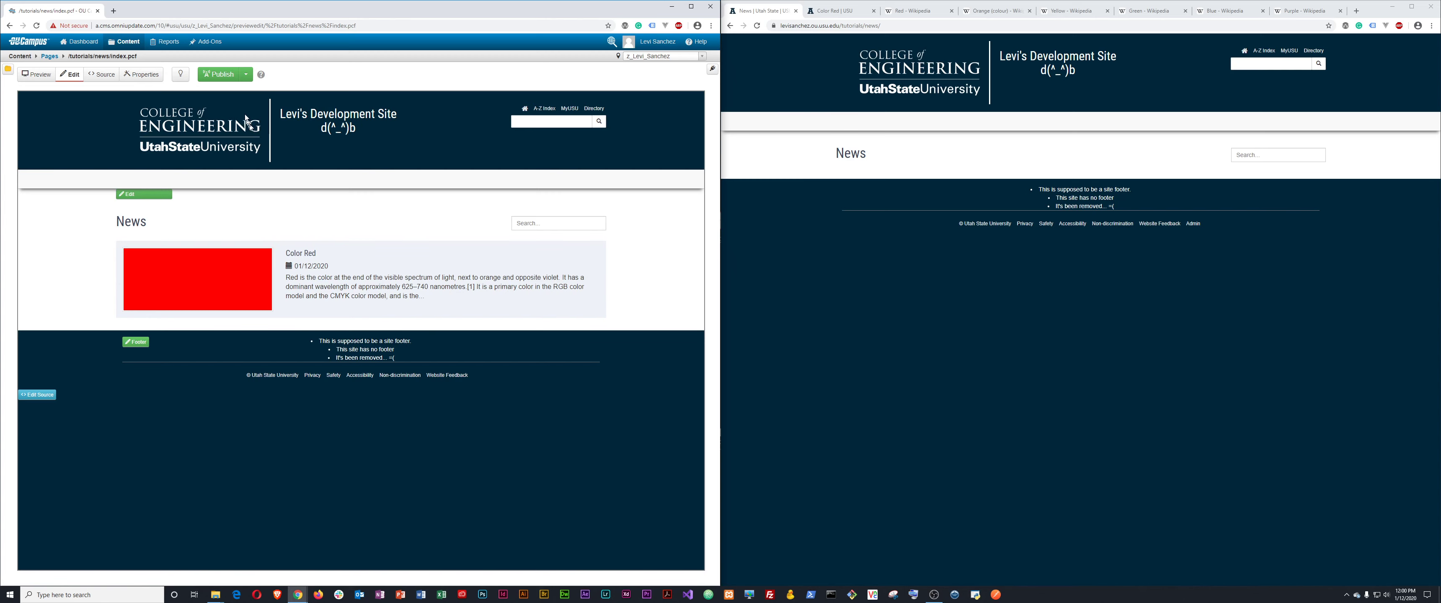
Publish index.pcf with the version description "Added a story"
left_click(220, 74)
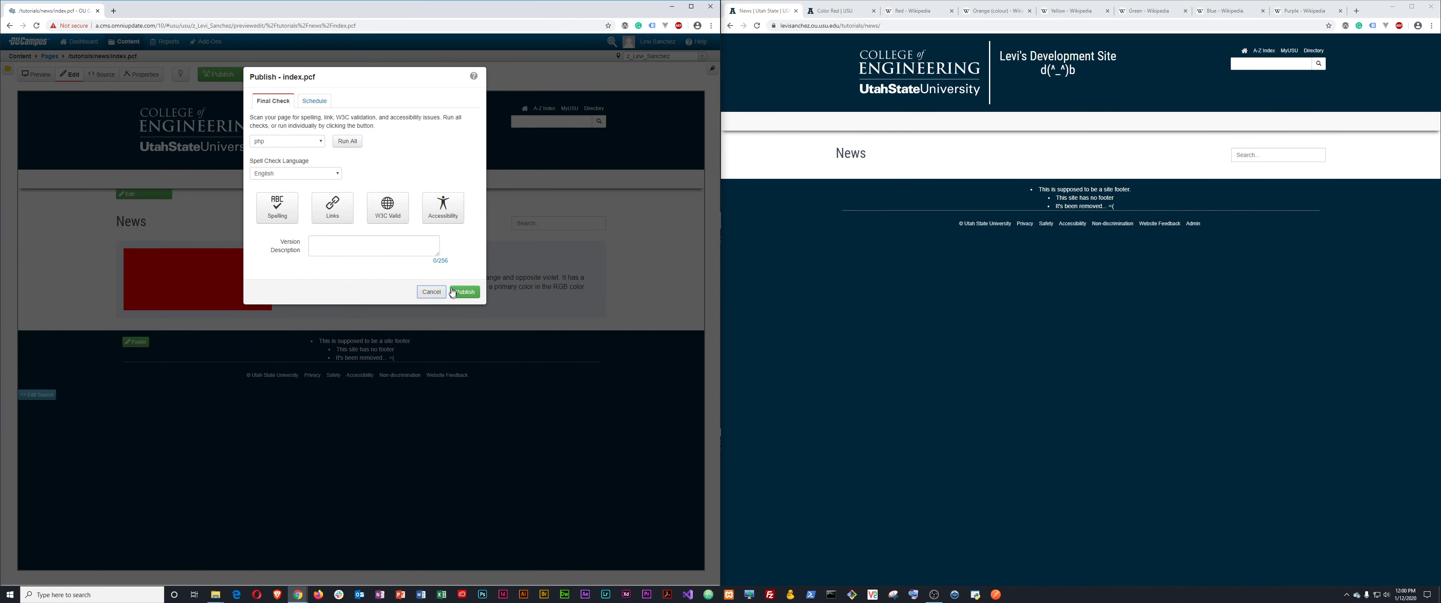
left_click(401, 248)
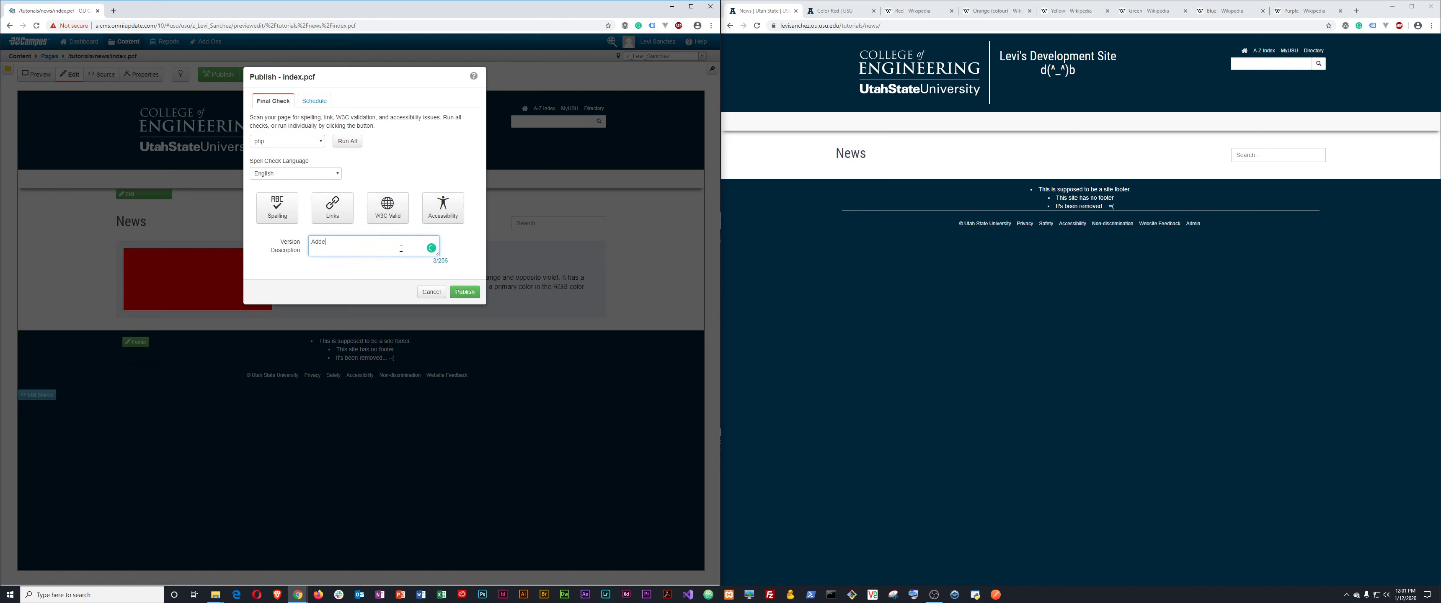
type("Added a story")
left_click(465, 291)
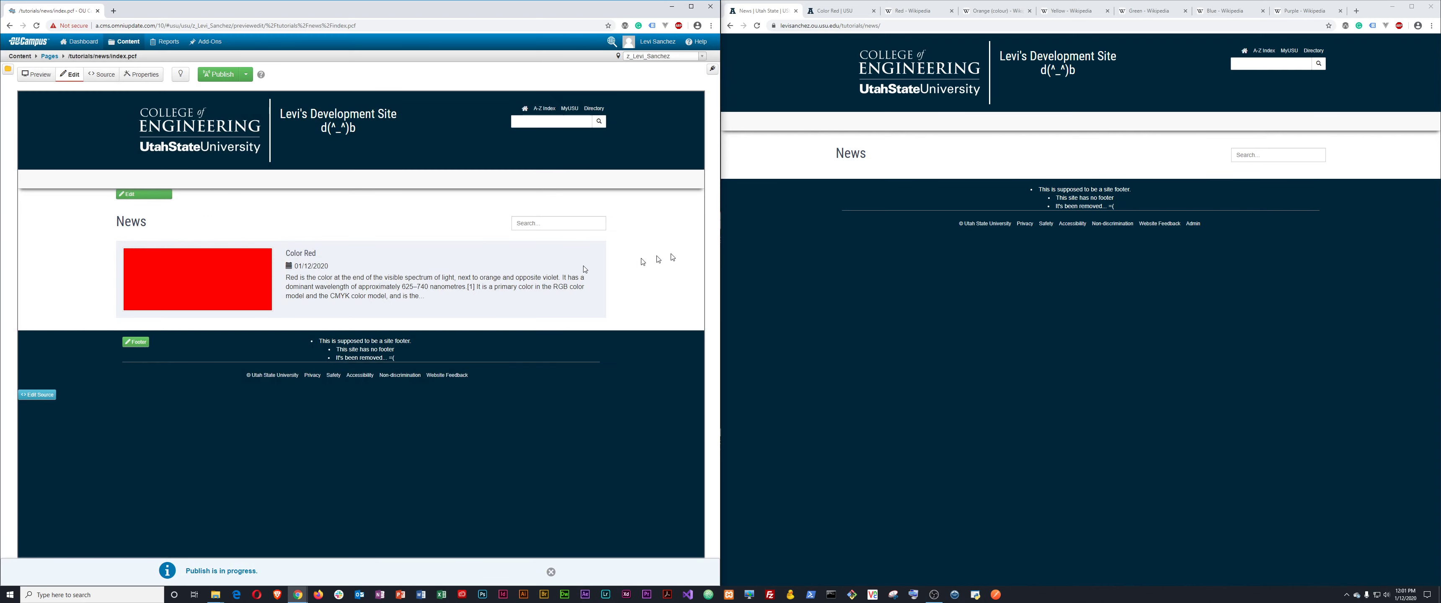
Reload the live News page, check the Color Red article through its listing, and go back to the News page
left_click(821, 252)
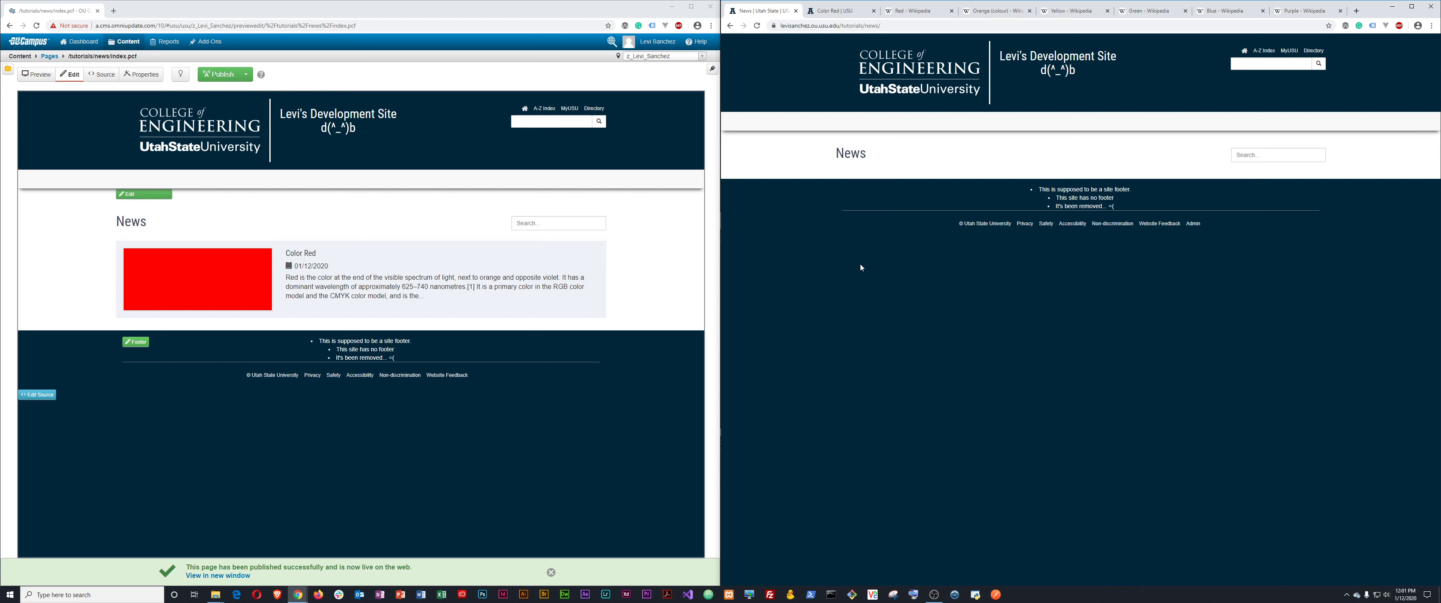
key("F5")
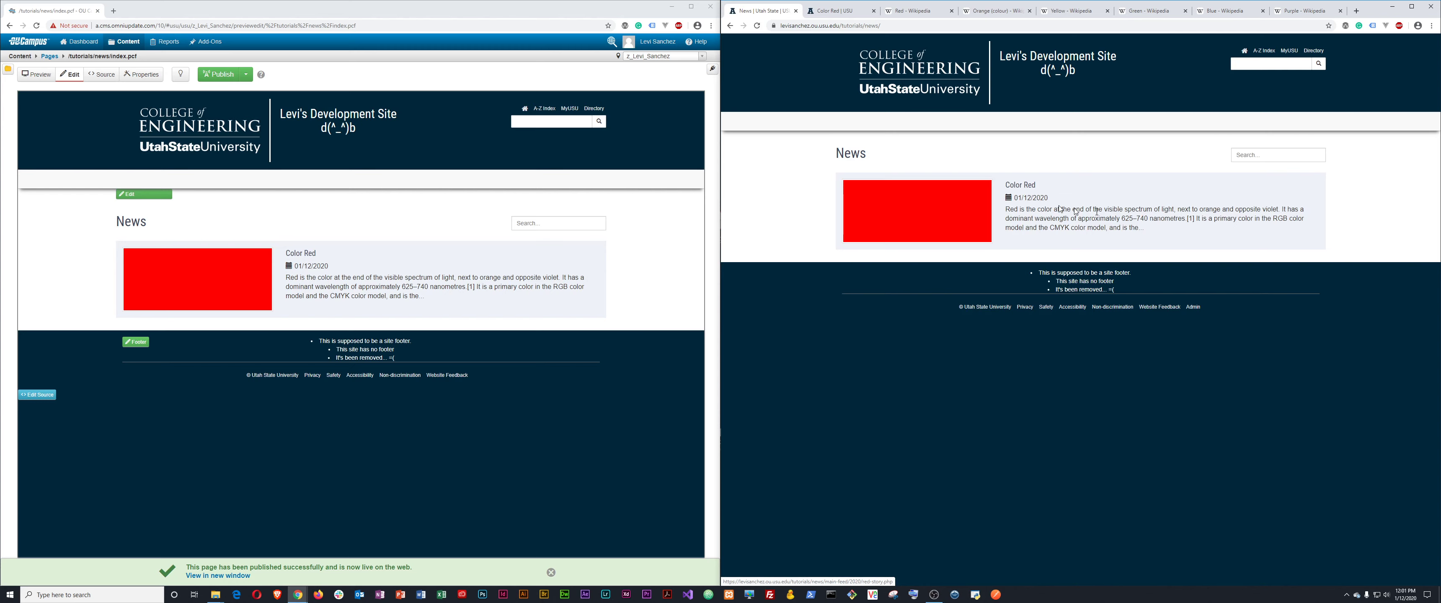
left_click(1023, 185)
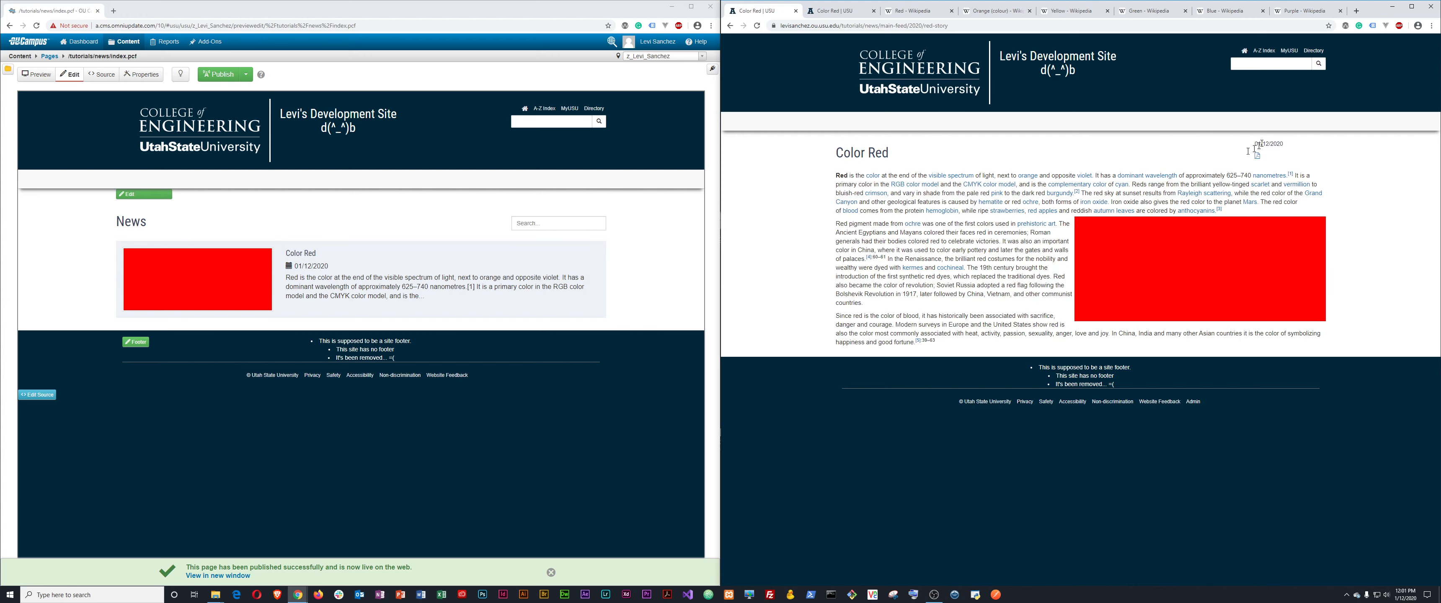
left_click(731, 27)
Close the duplicate Color Red tab and the Red Wikipedia tab, and return to the live News page
left_click(845, 11)
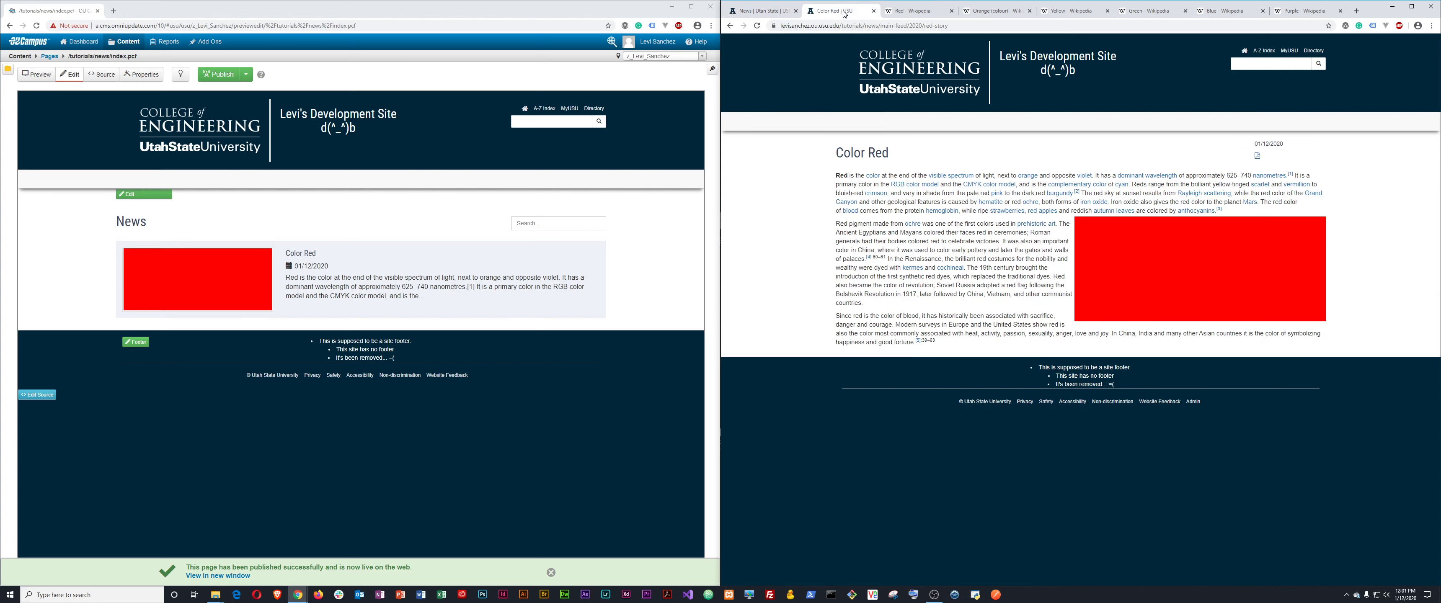
left_click(874, 11)
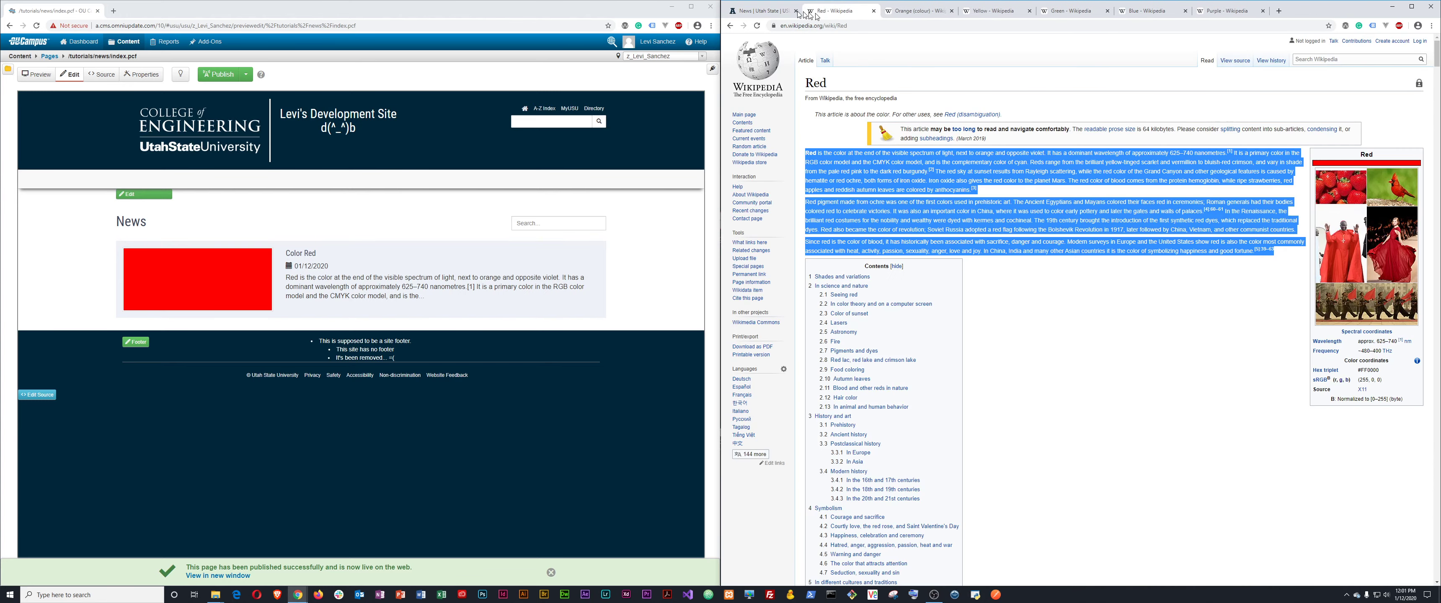
left_click(766, 12)
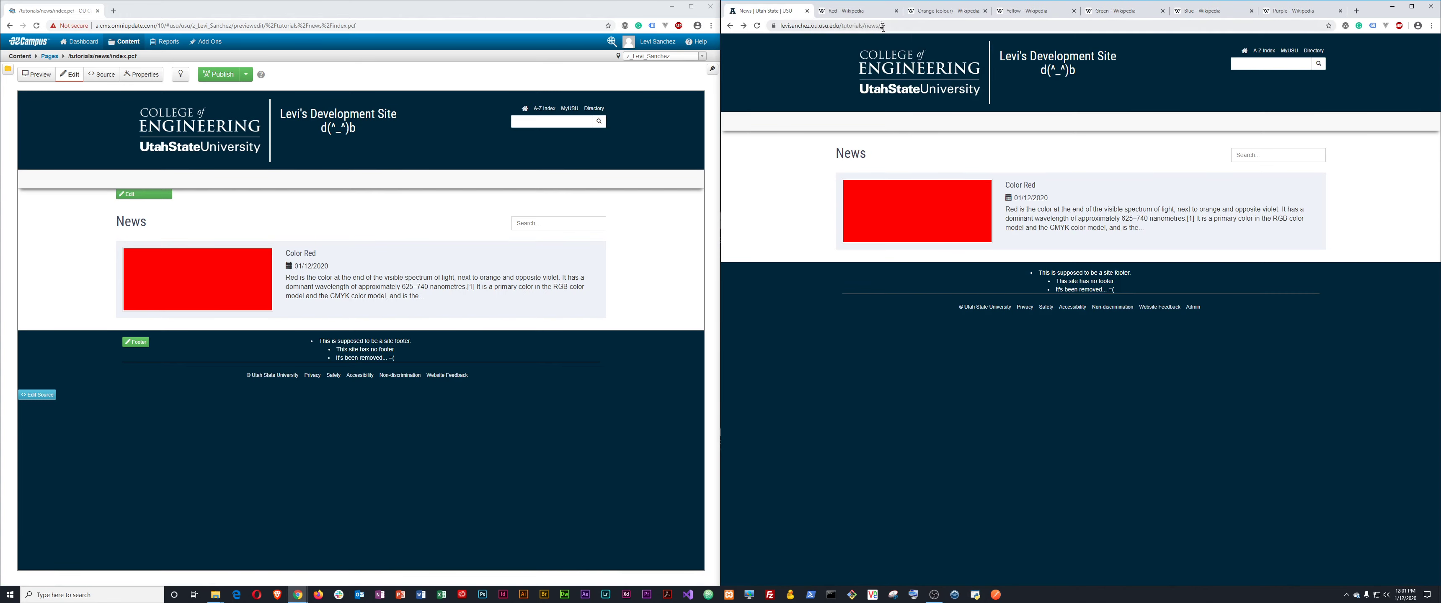
left_click(862, 12)
left_click(896, 11)
left_click(758, 13)
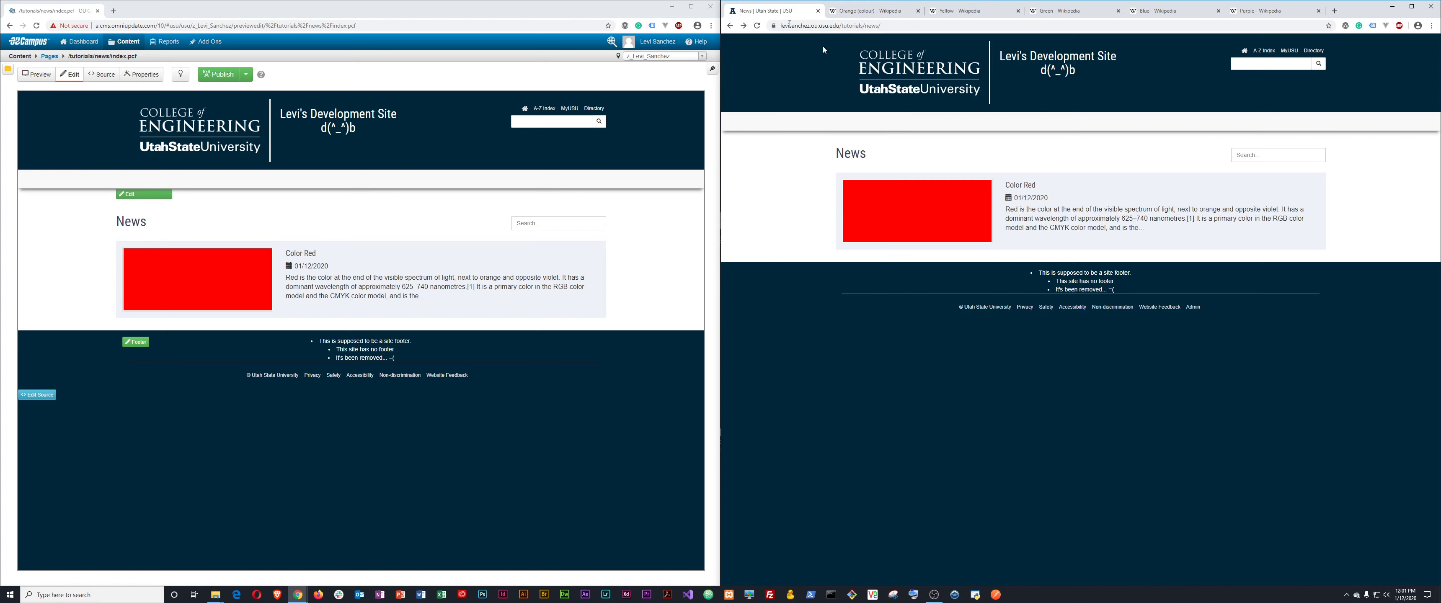
Go to the news/main-feed/2020 folder in the CMS and start a new CP News Article
left_click(50, 56)
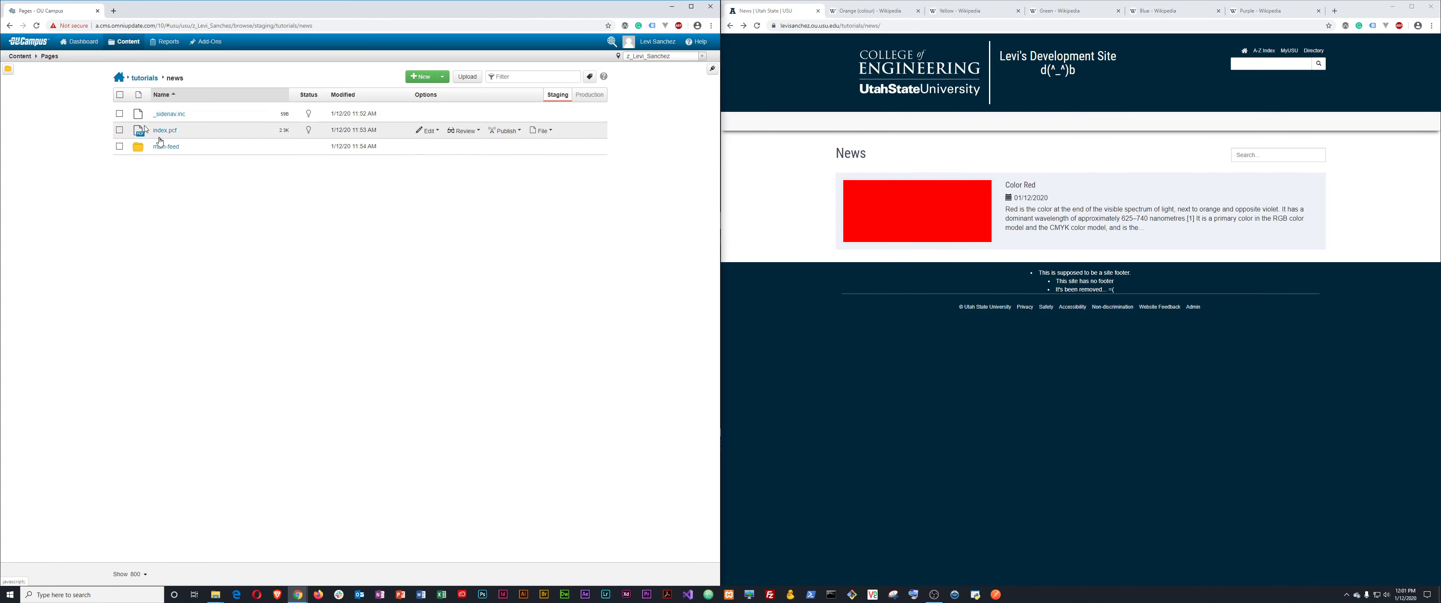
left_click(166, 147)
left_click(165, 115)
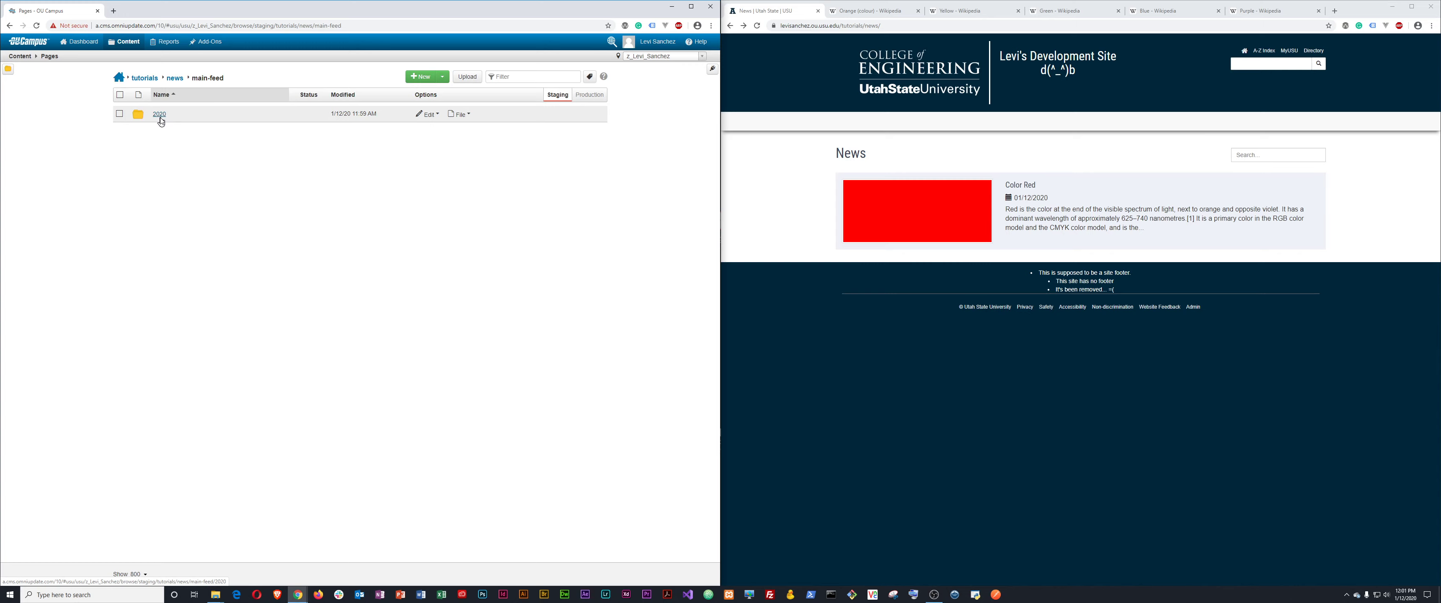
left_click(420, 76)
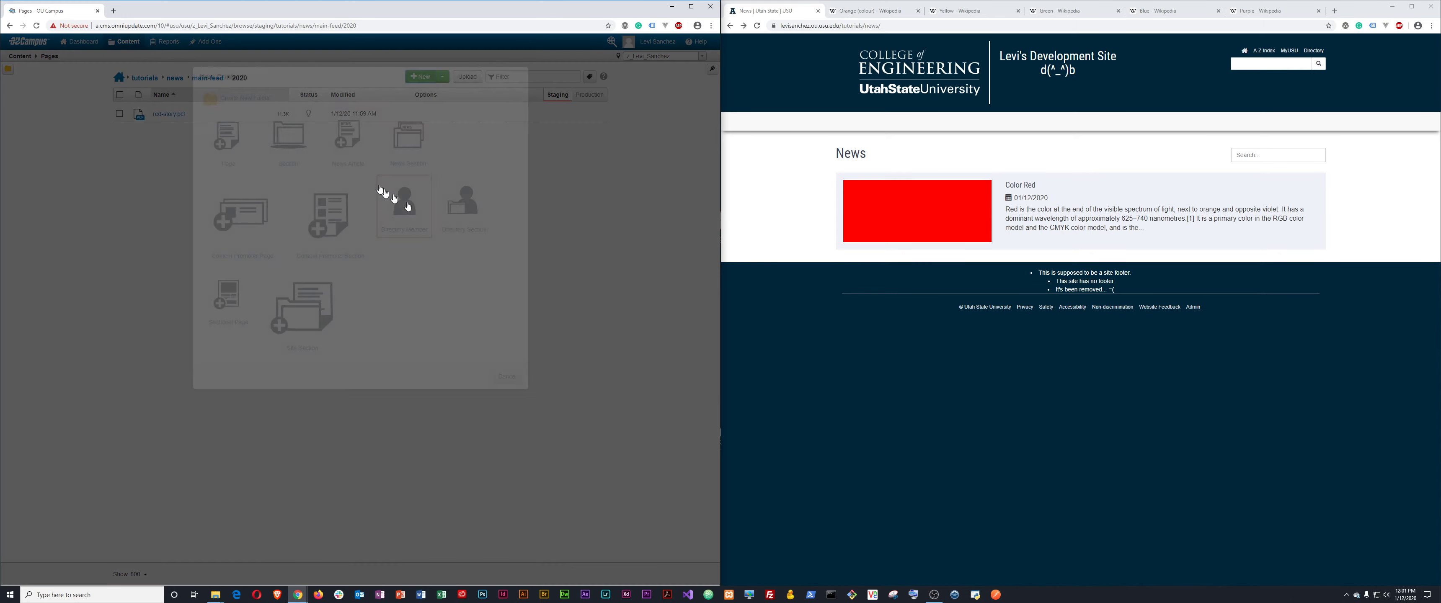
left_click(351, 135)
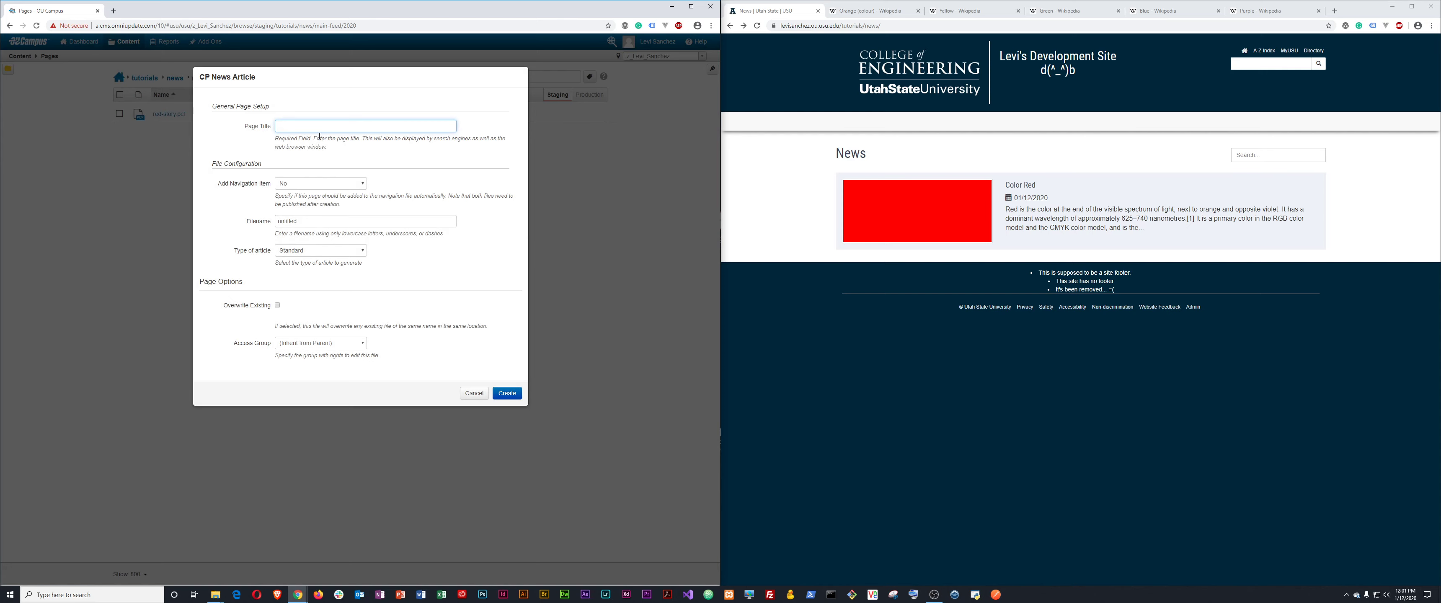
Create the article with the page title Orange and the filename orange-story
type("orange-story")
double_click(320, 222)
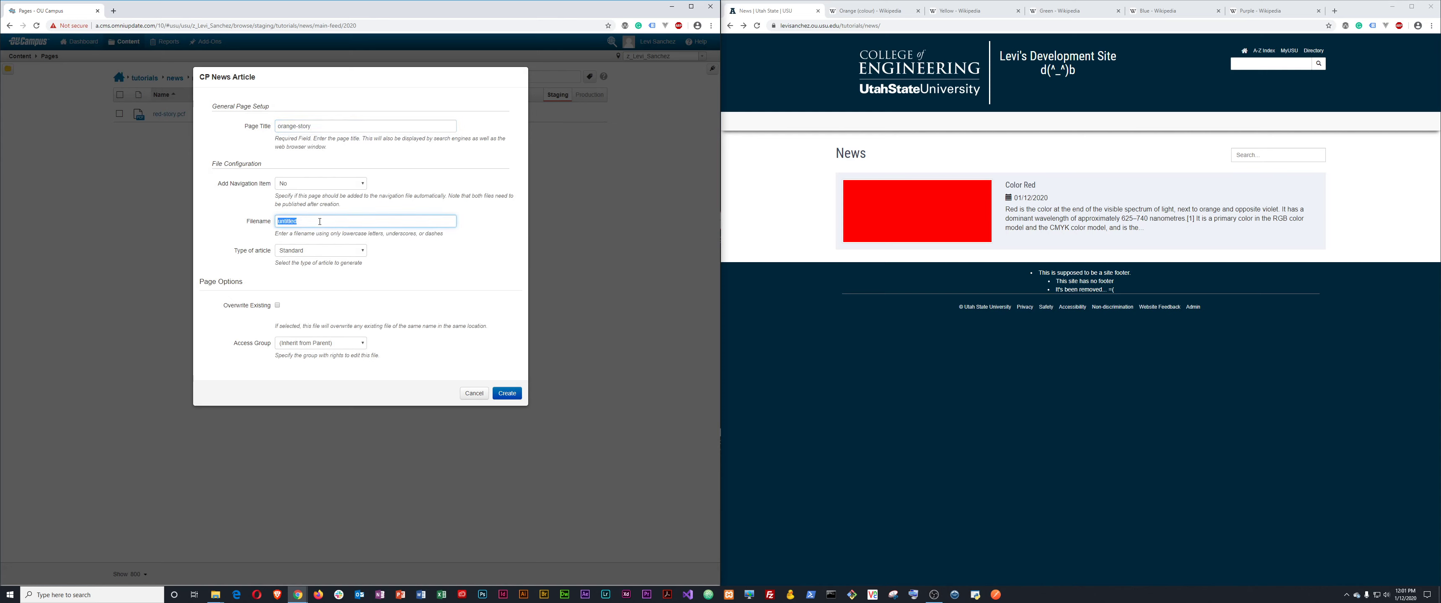
type("org")
triple_click(297, 125)
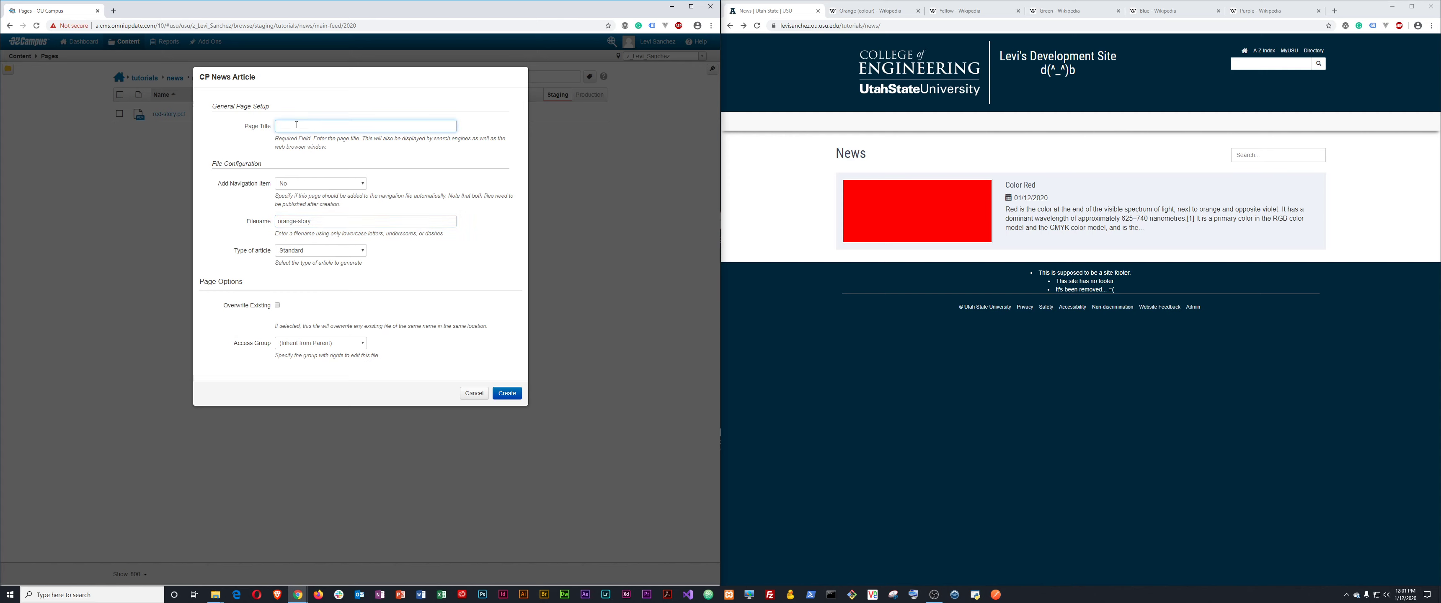
key("ctrl+z")
double_click(297, 125)
left_click(512, 395)
left_click(507, 395)
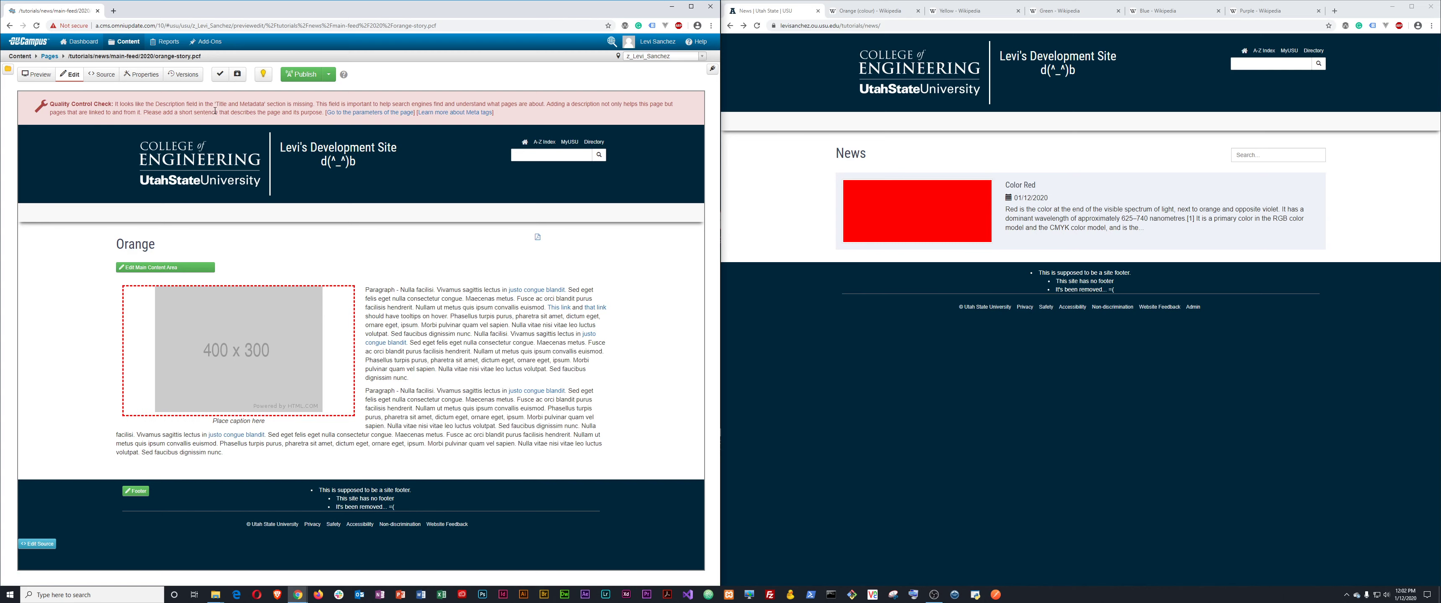
Open the Orange article's main content area for editing and delete all of its placeholder content
left_click(171, 273)
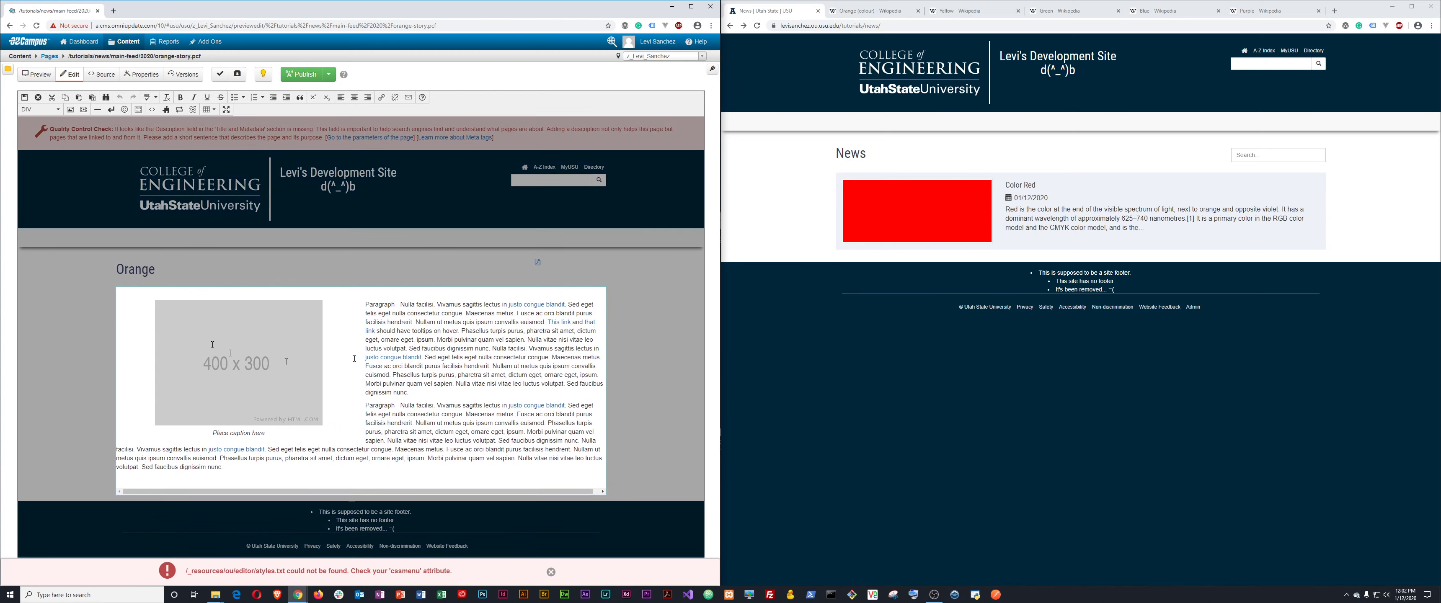
left_click(386, 349)
key("ctrl+a")
key("Delete")
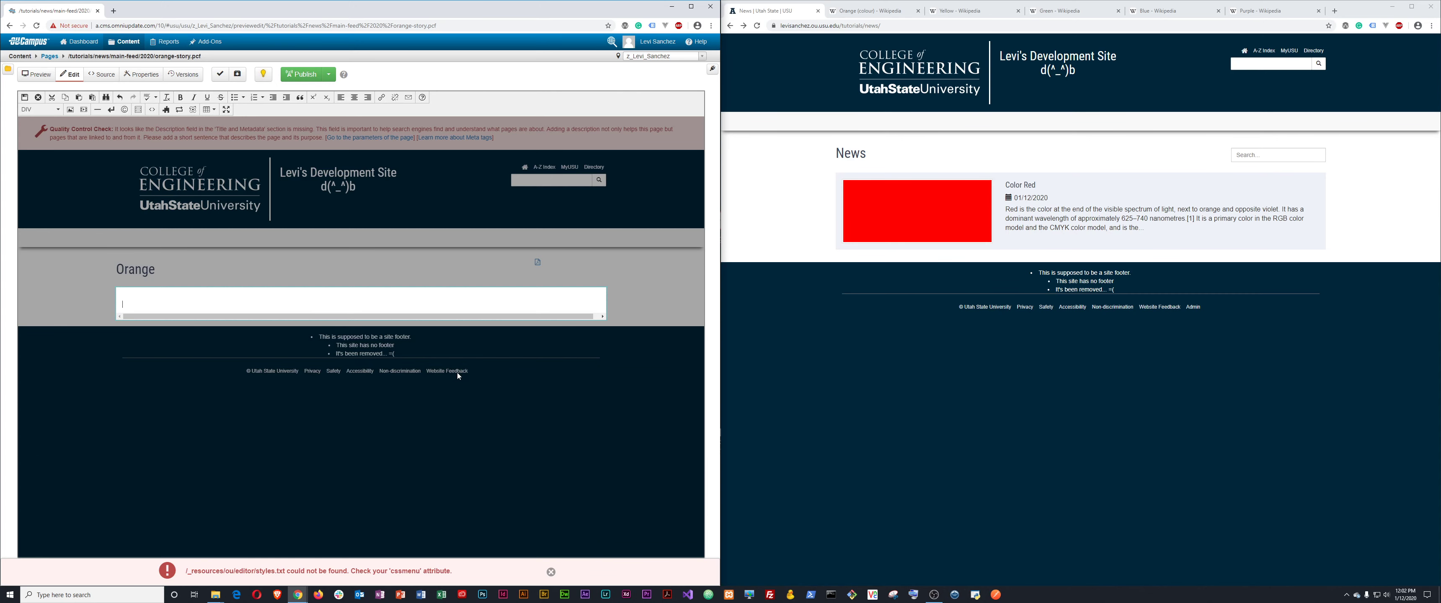
key("BackSpace")
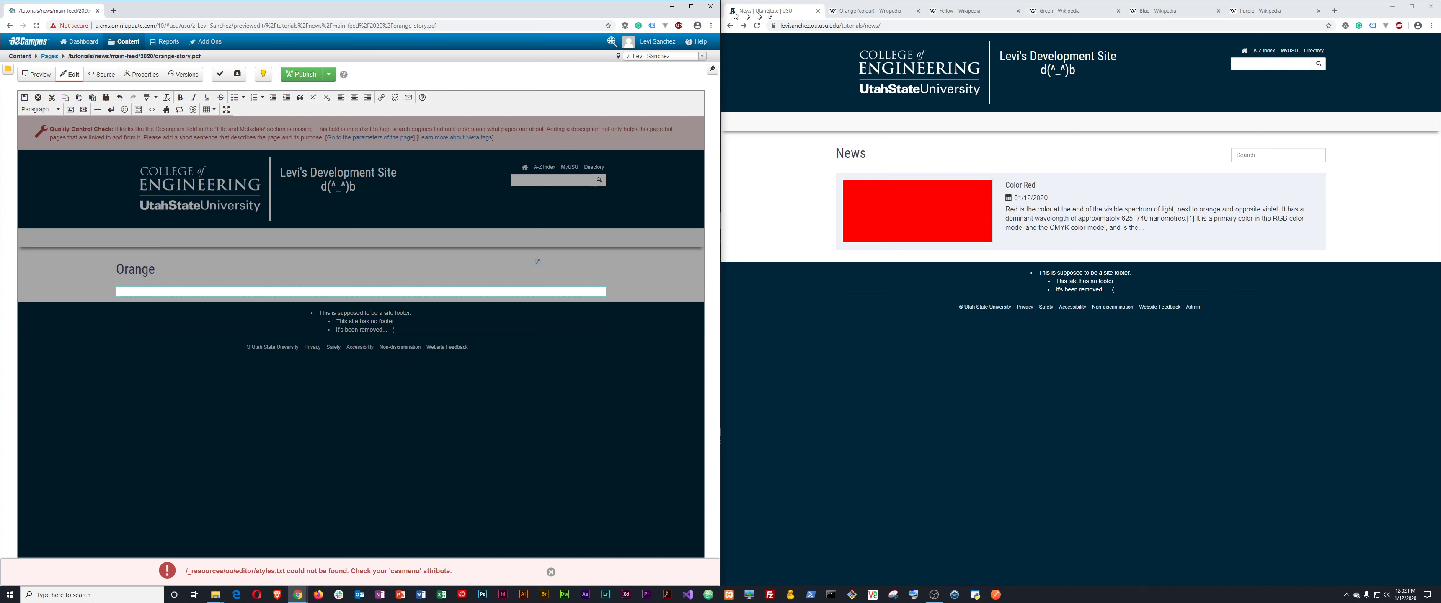
Copy the introductory paragraphs from the Orange (colour) Wikipedia page and paste them into the article's content area
left_click(905, 8)
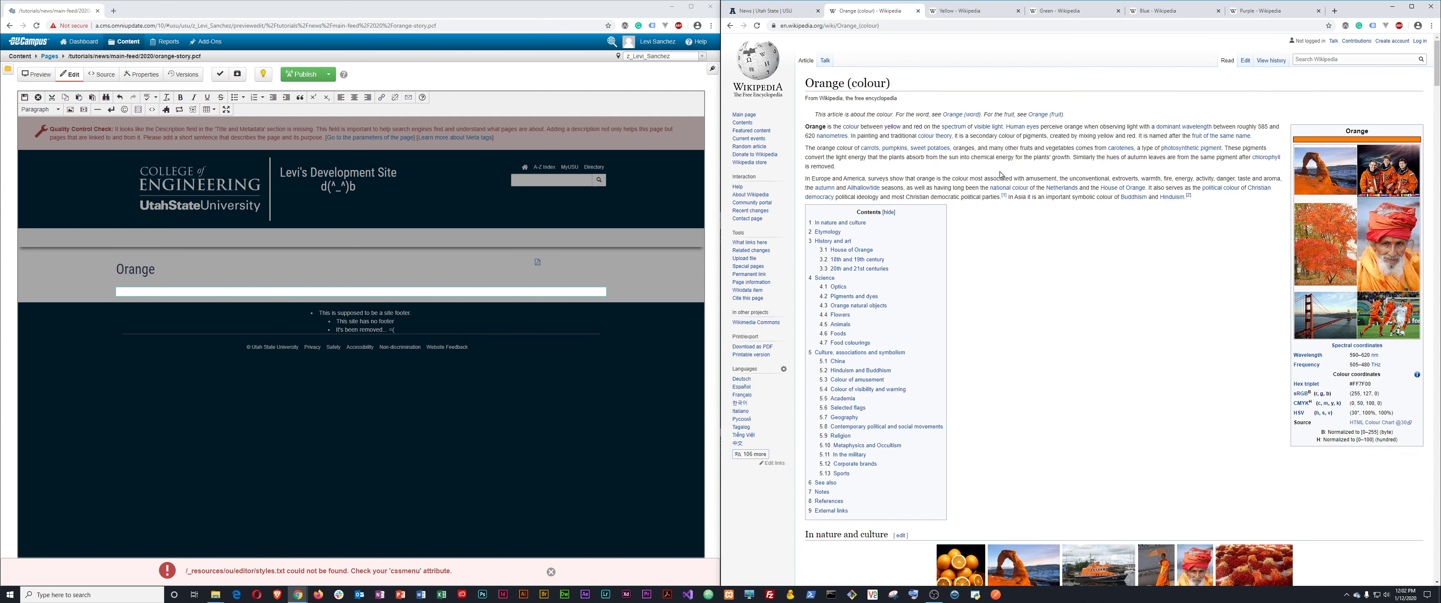
left_click_drag(1190, 197, 804, 127)
key("ctrl+c")
left_click_drag(889, 138, 902, 157)
left_click(138, 292)
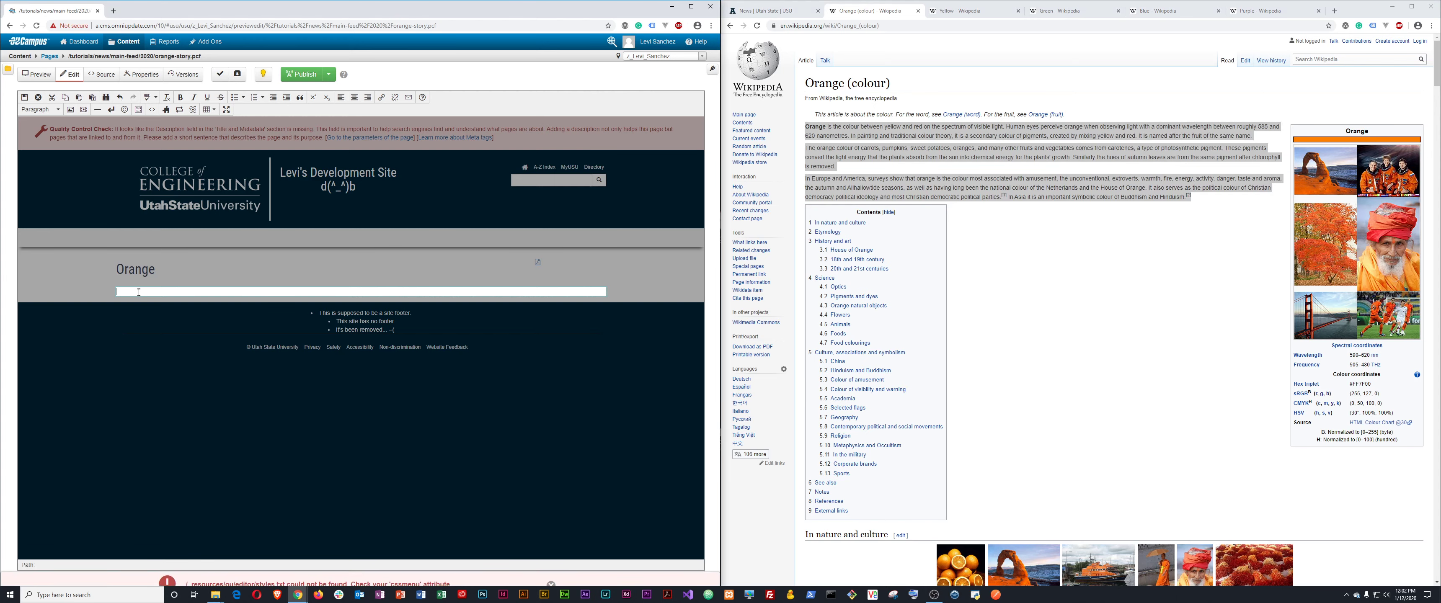
right_click(138, 292)
left_click(221, 291)
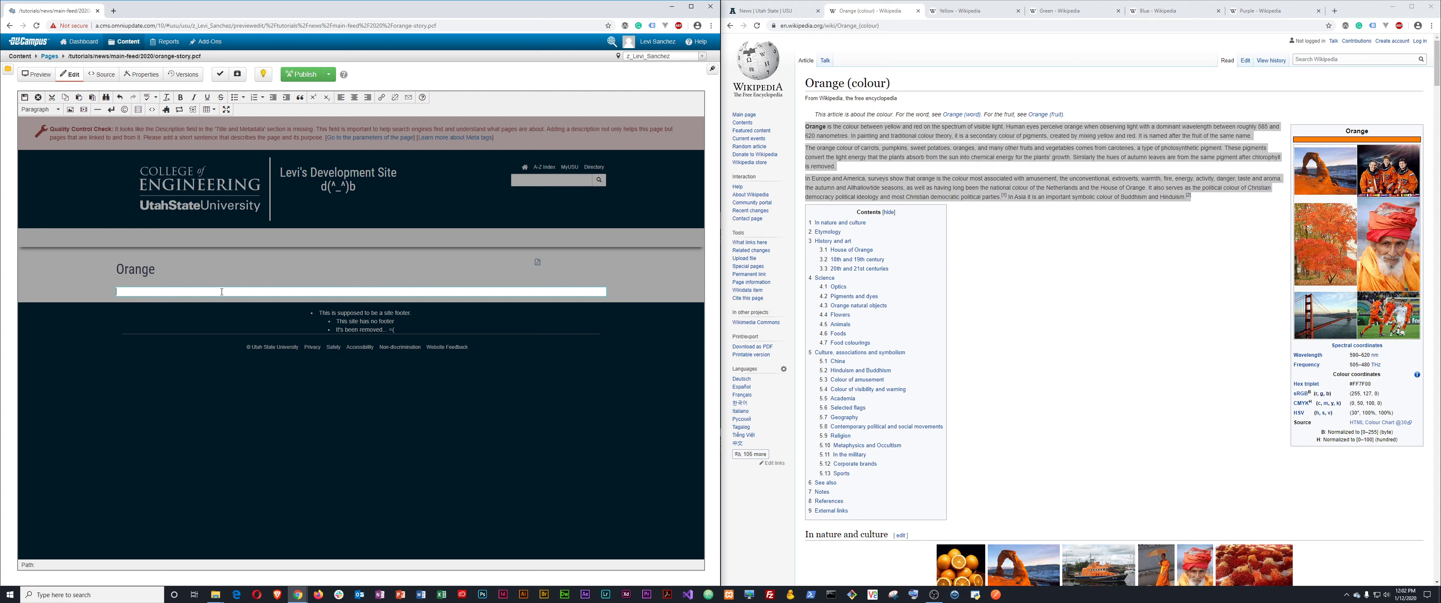
key("ctrl+v")
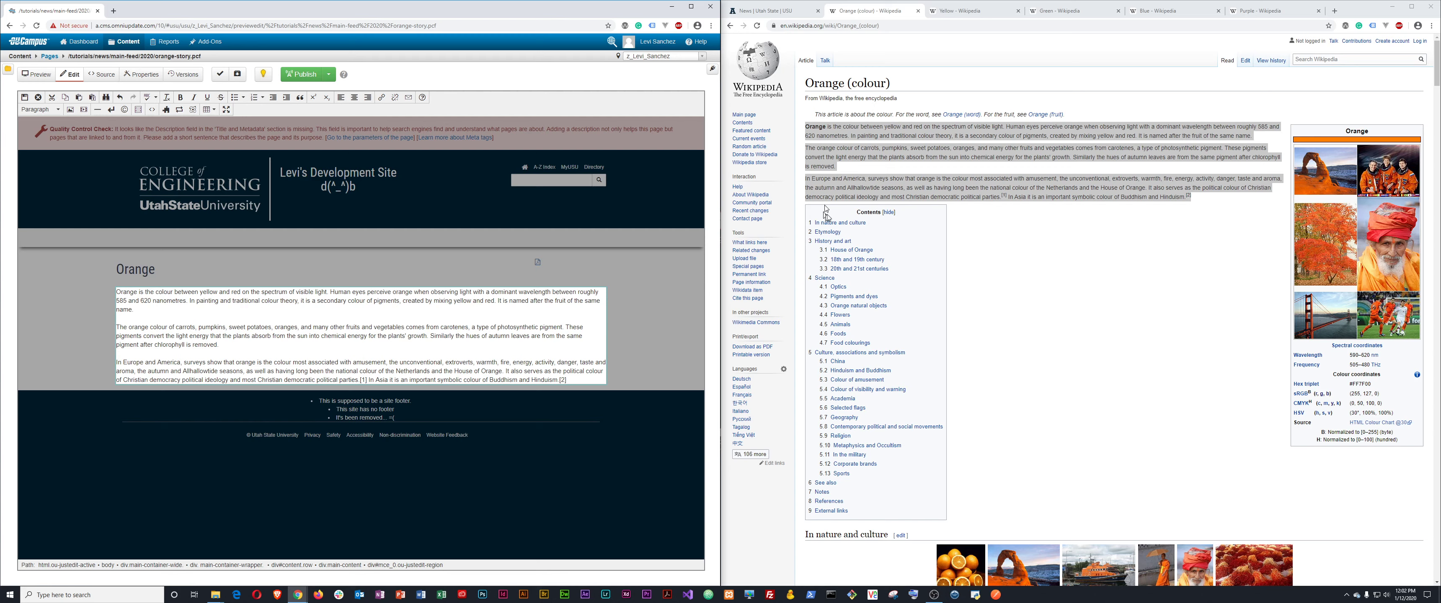
left_click(1066, 156)
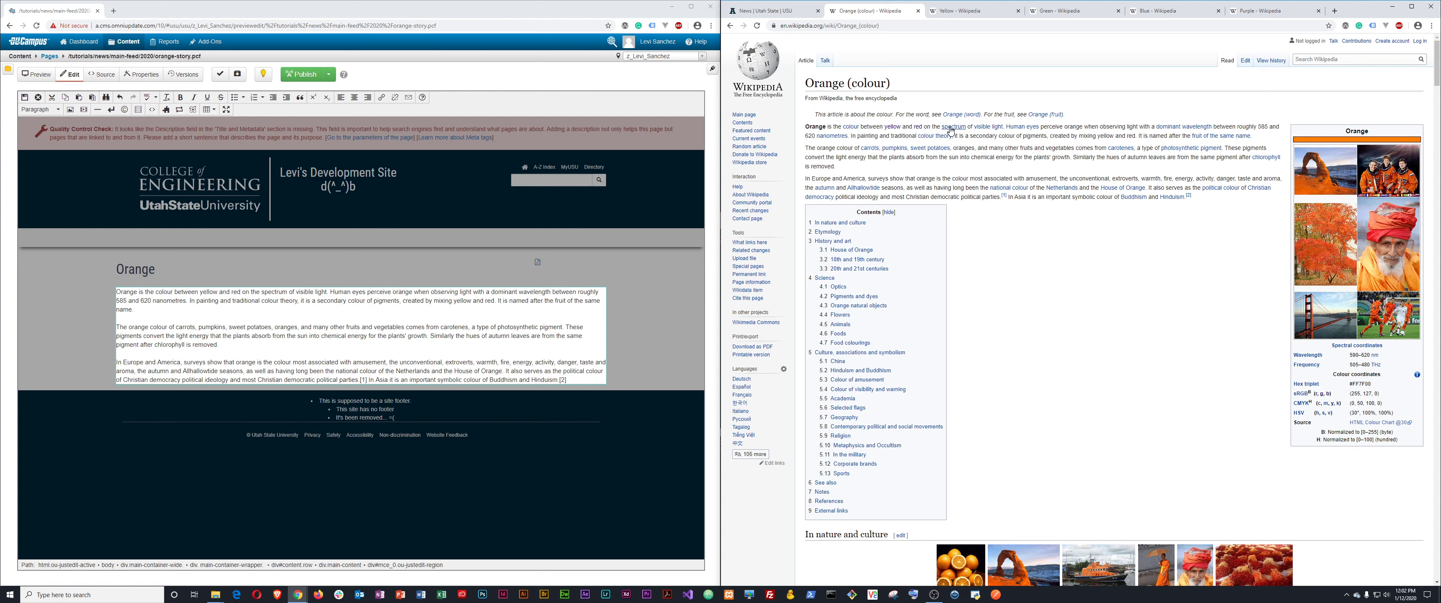
right_click(901, 132)
left_click(903, 134)
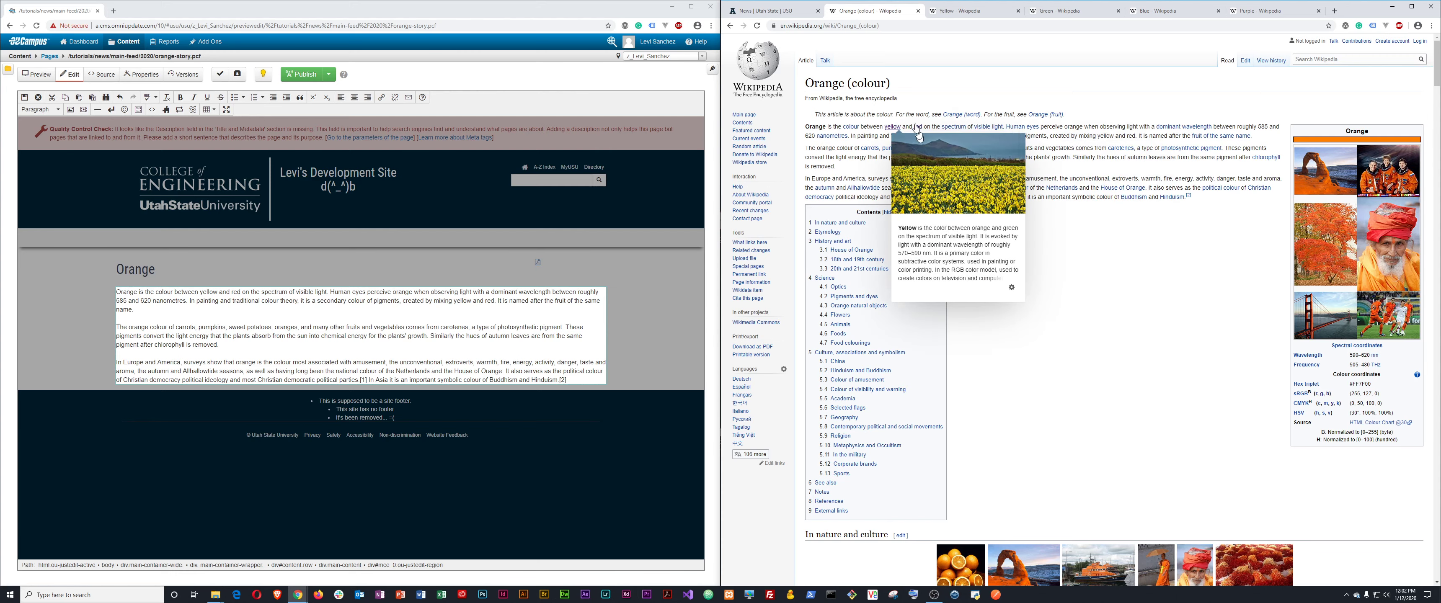
left_click(945, 11)
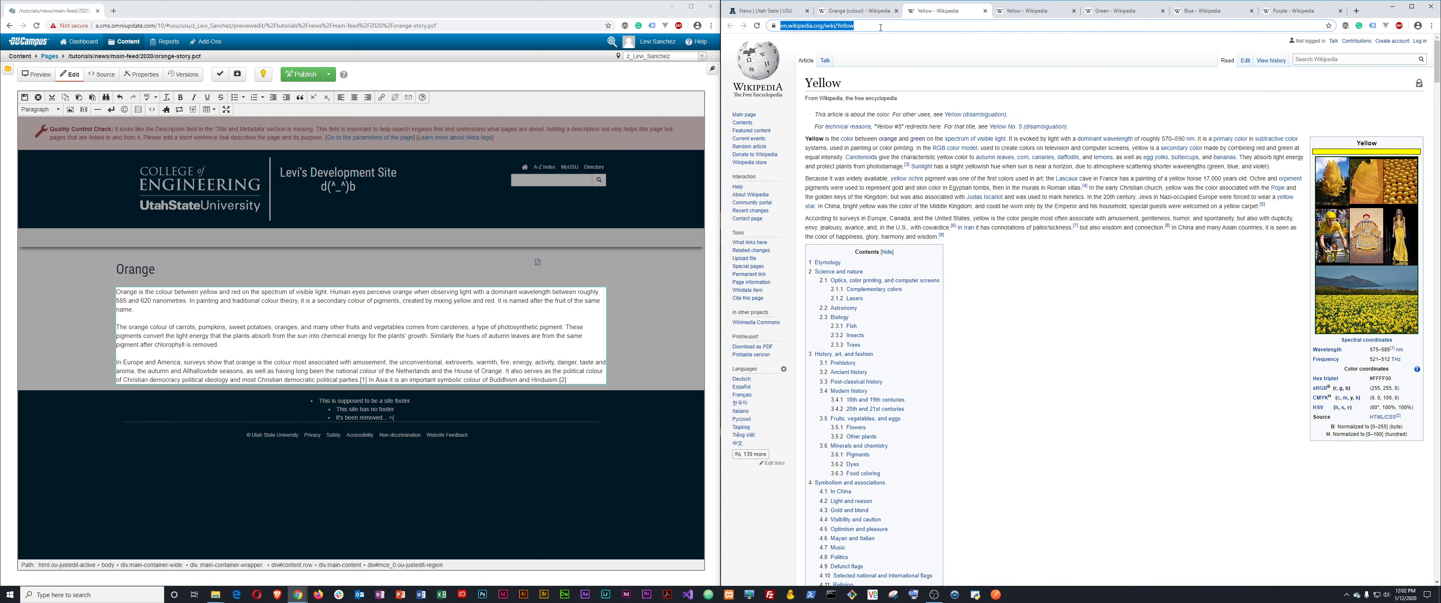
left_click(986, 10)
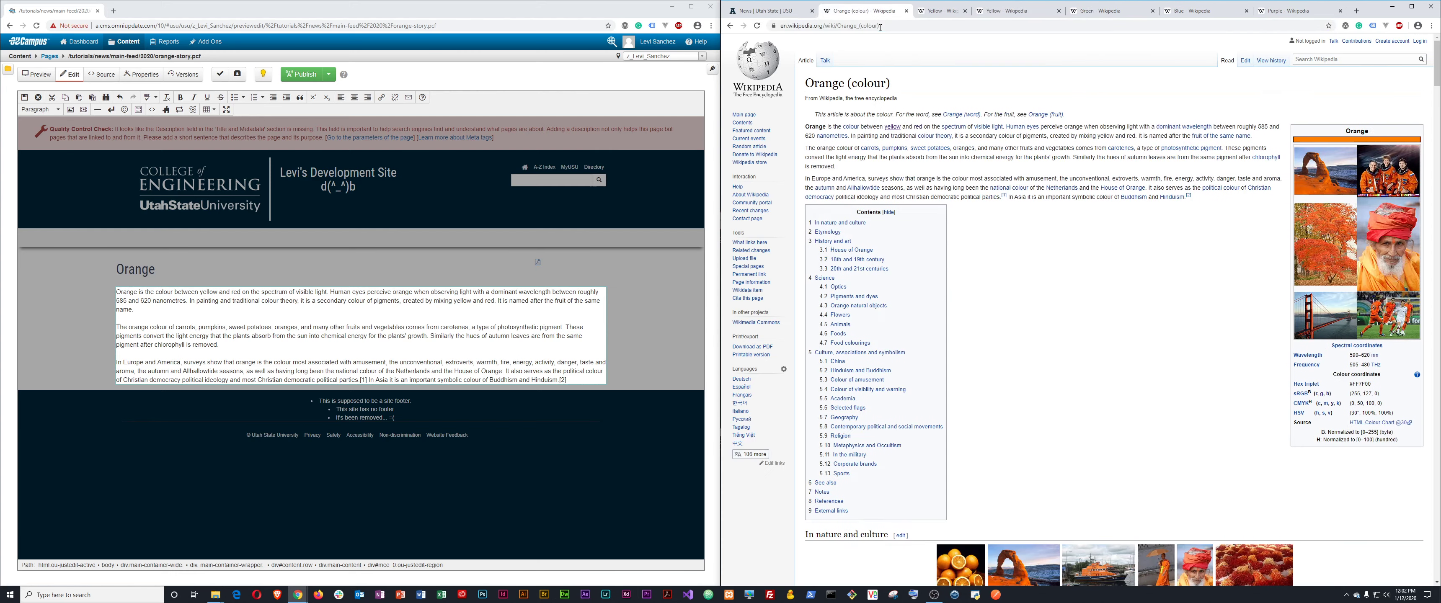
double_click(208, 292)
right_click(209, 295)
left_click(228, 301)
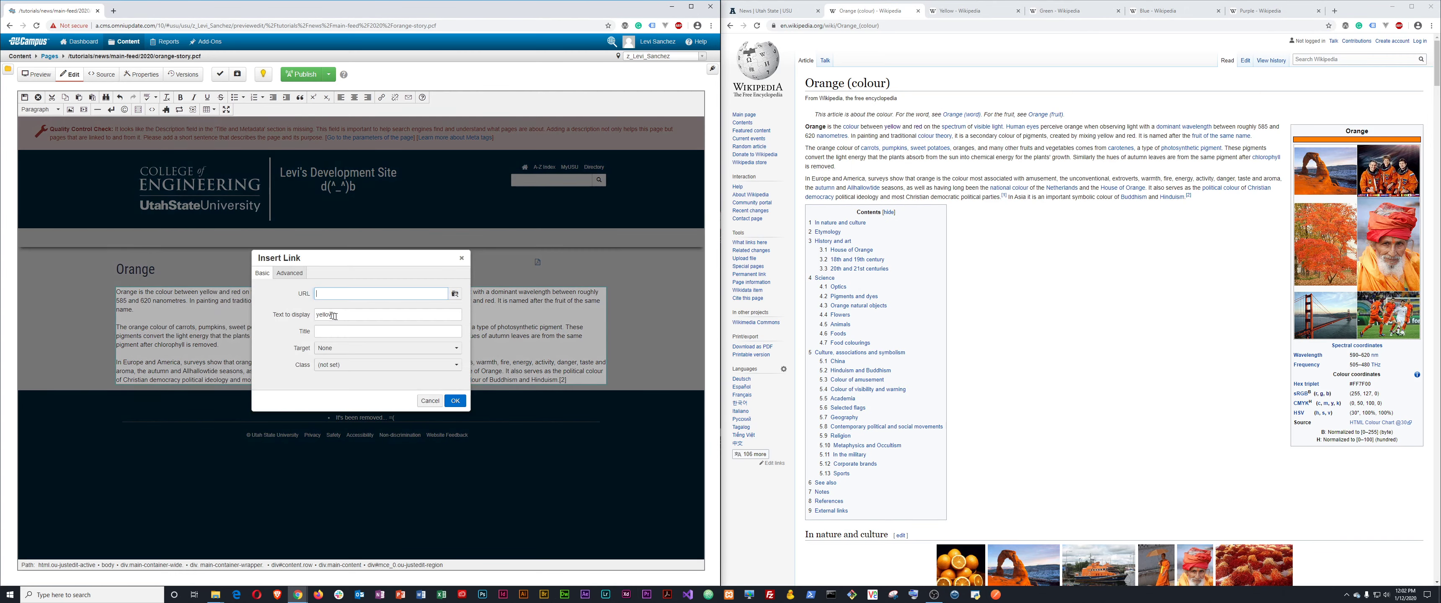
type("https://en.wikipedia.org/wiki/Yellow")
left_click(459, 400)
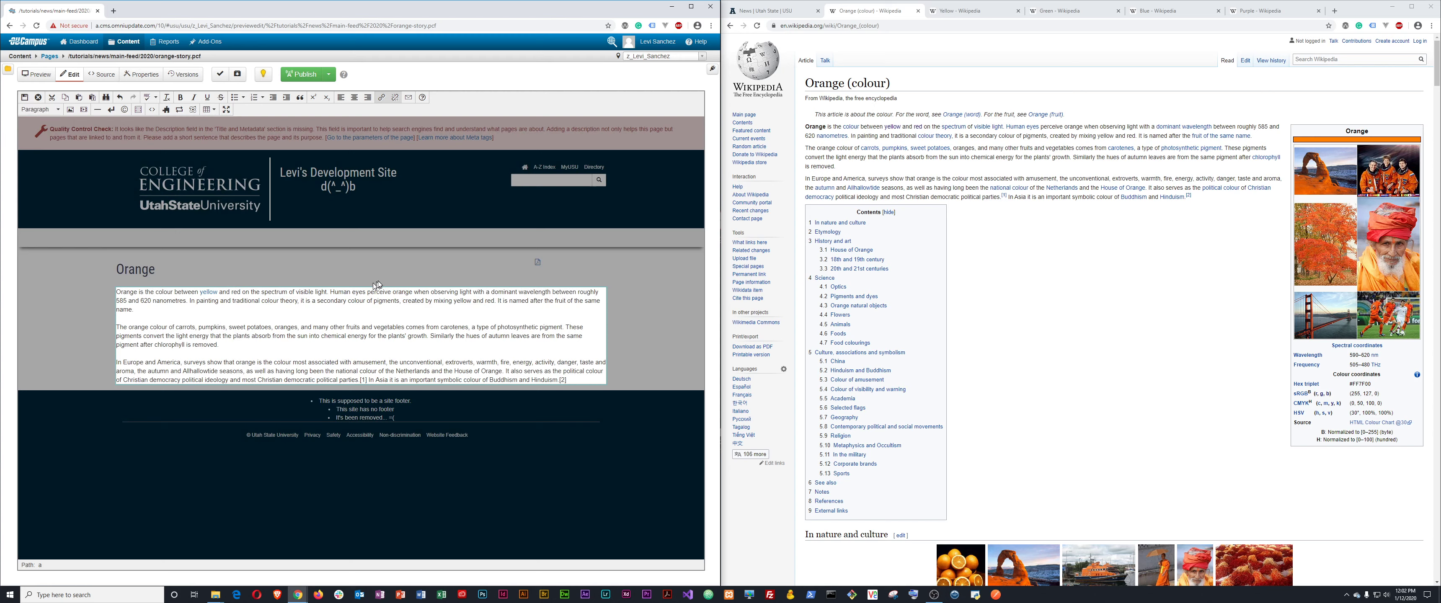
Copy the article's first sentence, ending in "visible light", and save the page content
left_click(329, 291)
key("shift+Home")
key("ctrl+c")
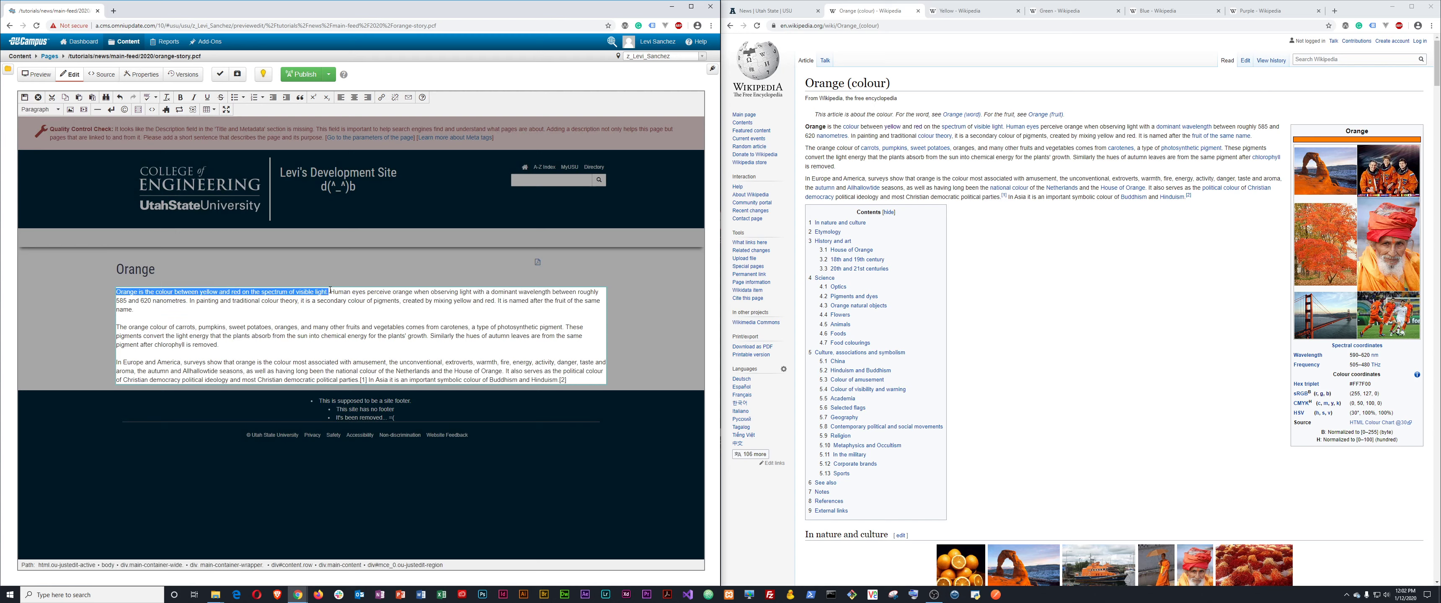
left_click(25, 98)
In the properties of orange-story.pcf, set the Publish Date to January 12, 2020 and save
left_click(144, 75)
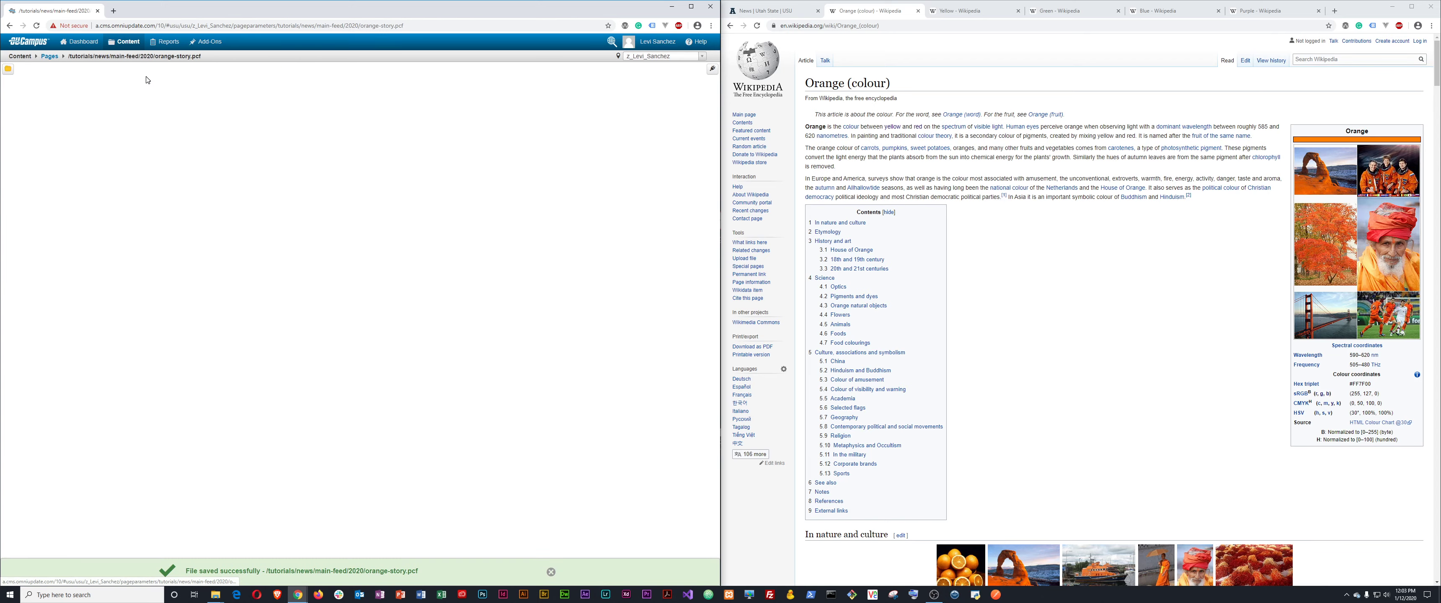
left_click(294, 162)
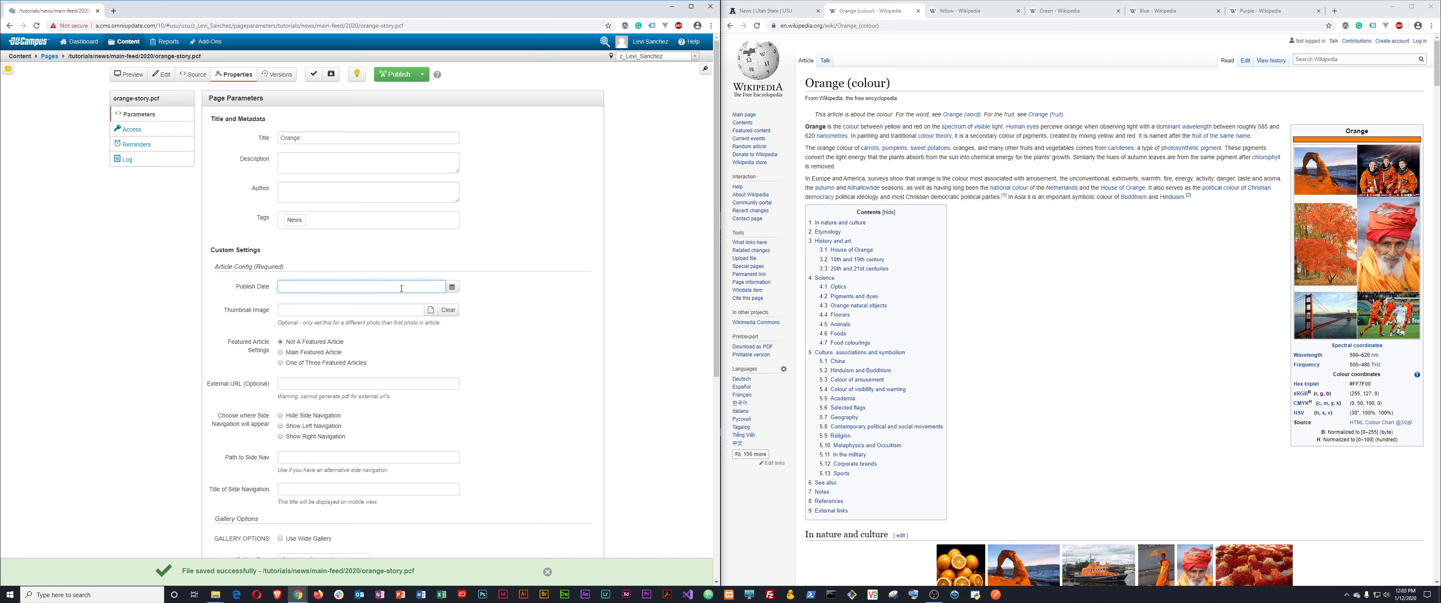
left_click(452, 286)
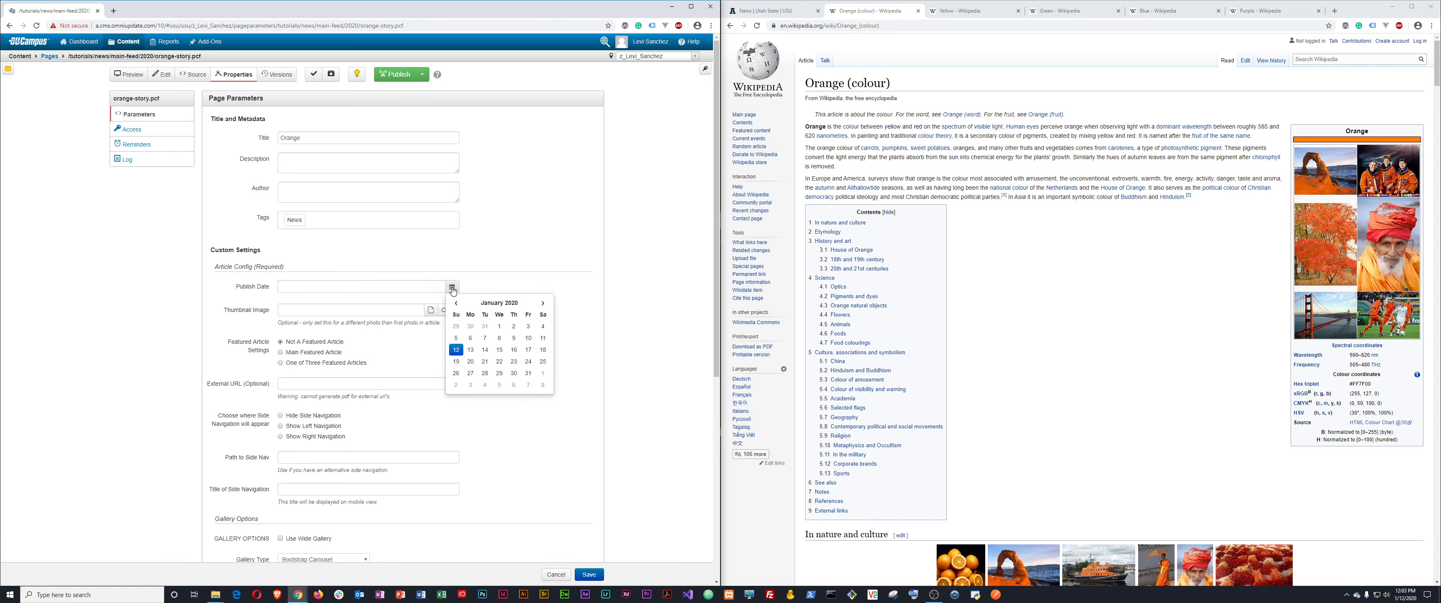
left_click(459, 352)
left_click(589, 574)
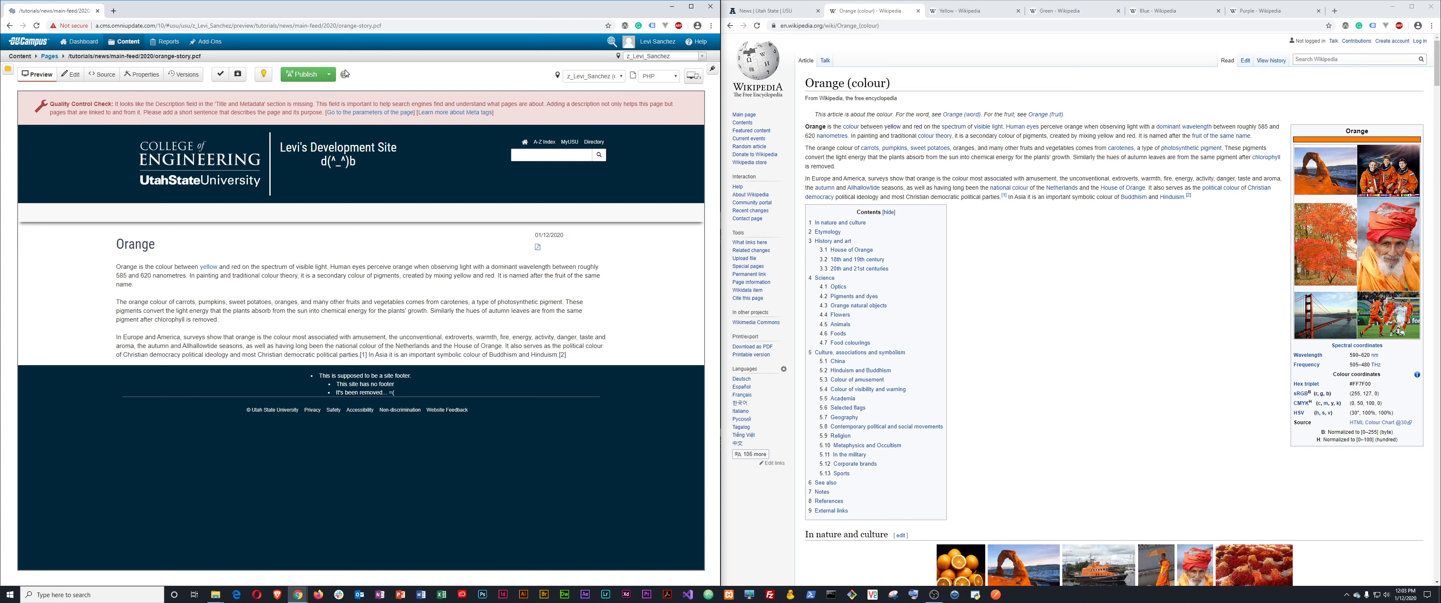
Publish orange-story.pcf without a version description, and publish index.pcf from the tutorials/news folder
left_click(307, 81)
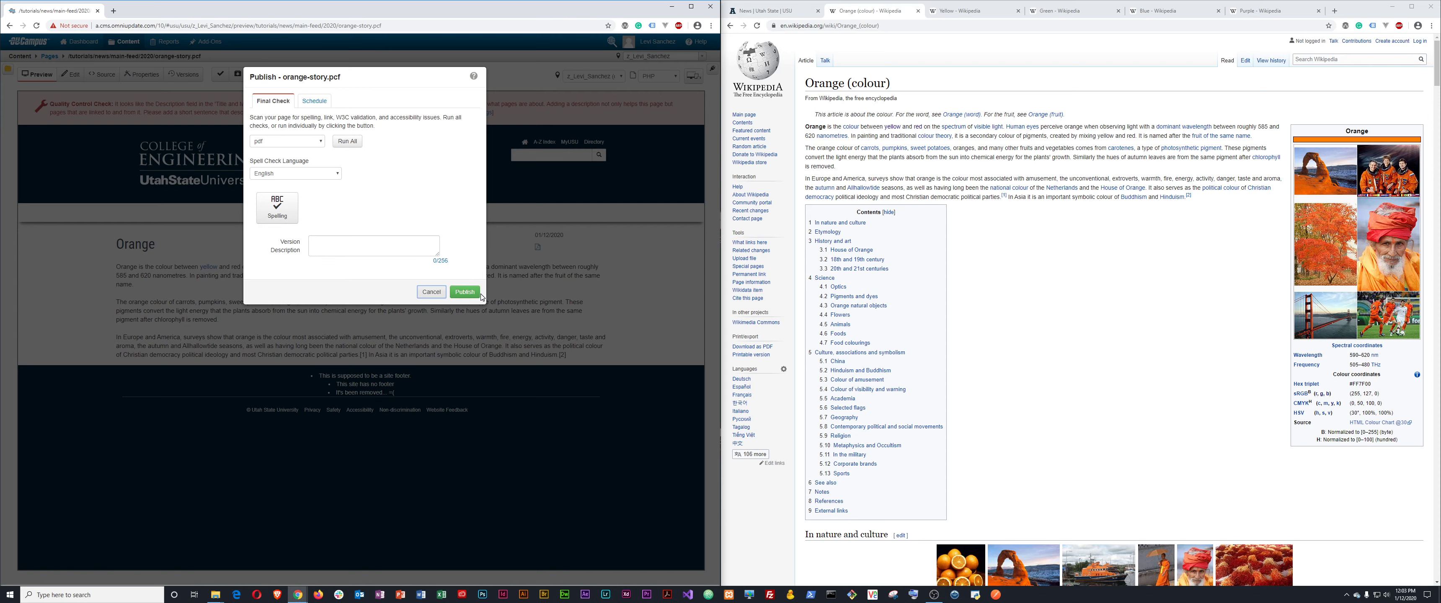
left_click(465, 292)
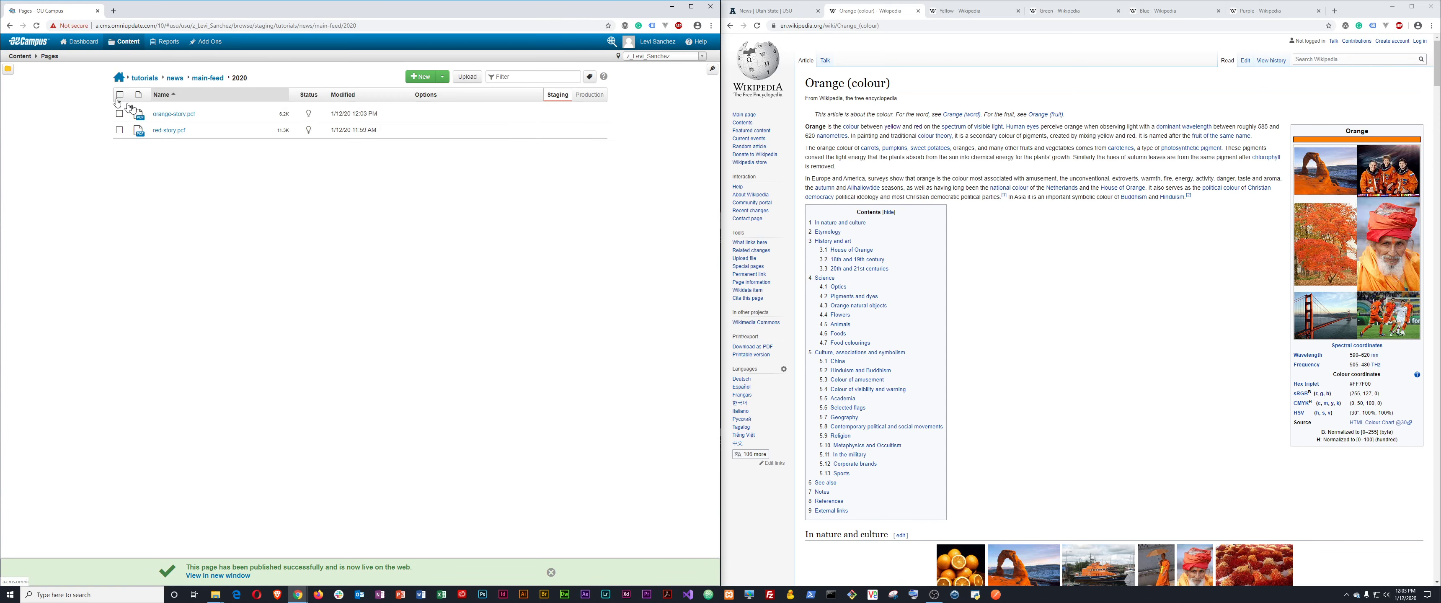
left_click(174, 77)
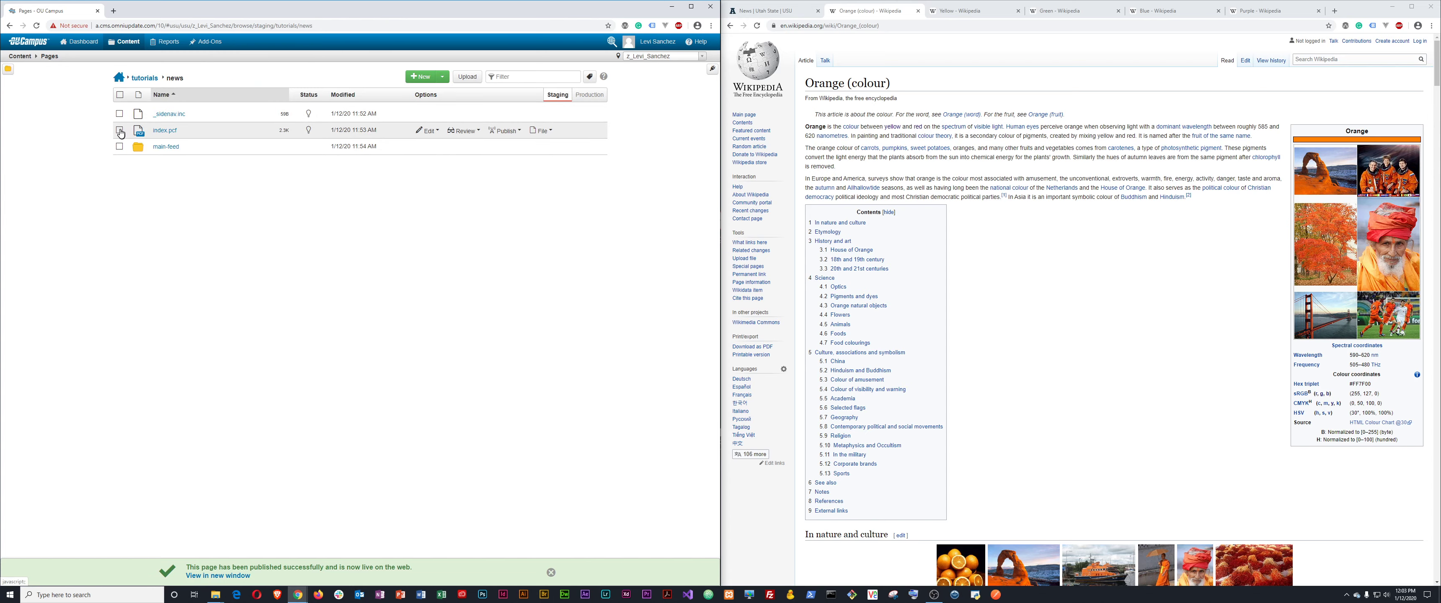
left_click(313, 130)
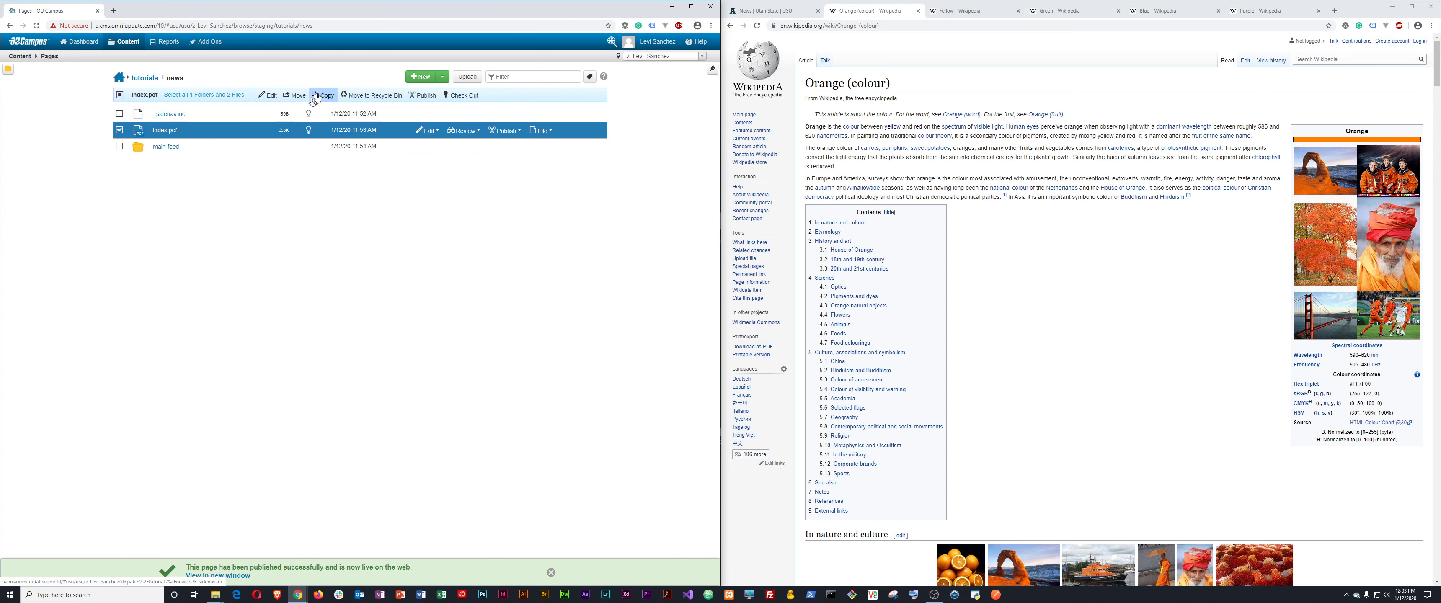
left_click(422, 95)
left_click(481, 293)
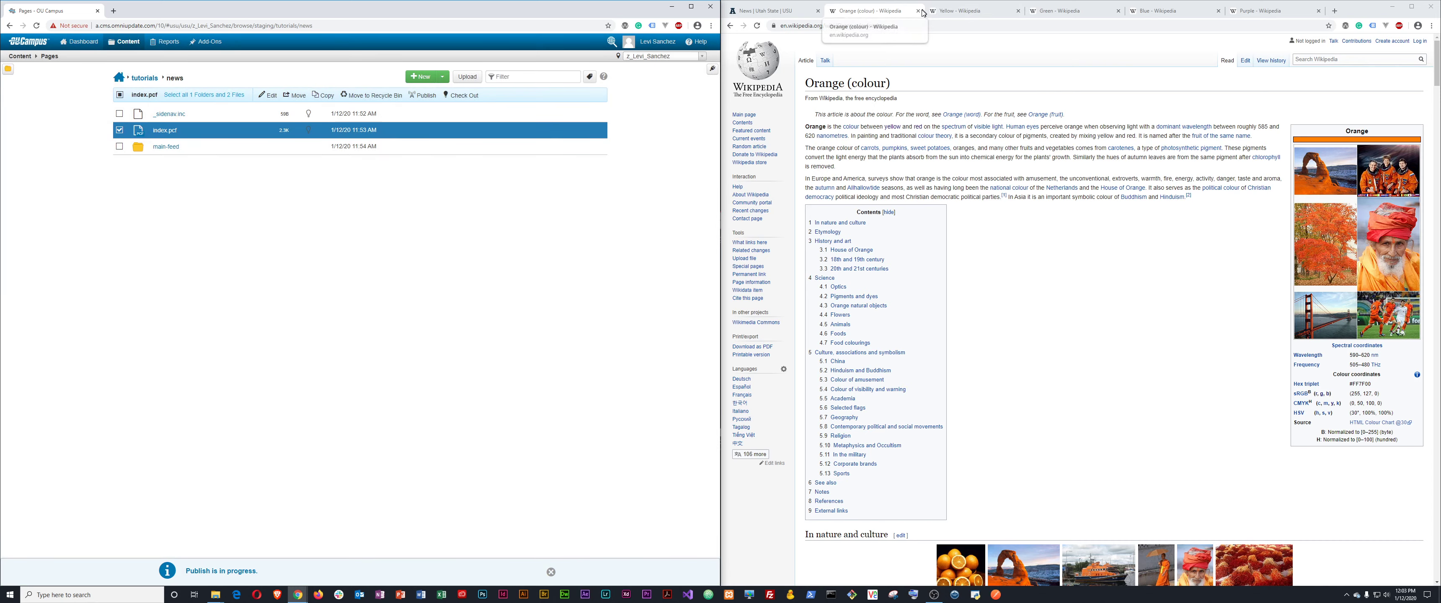
Close the Orange Wikipedia tab, reload the live News page and check the Orange article through its listing
left_click(918, 11)
left_click(796, 10)
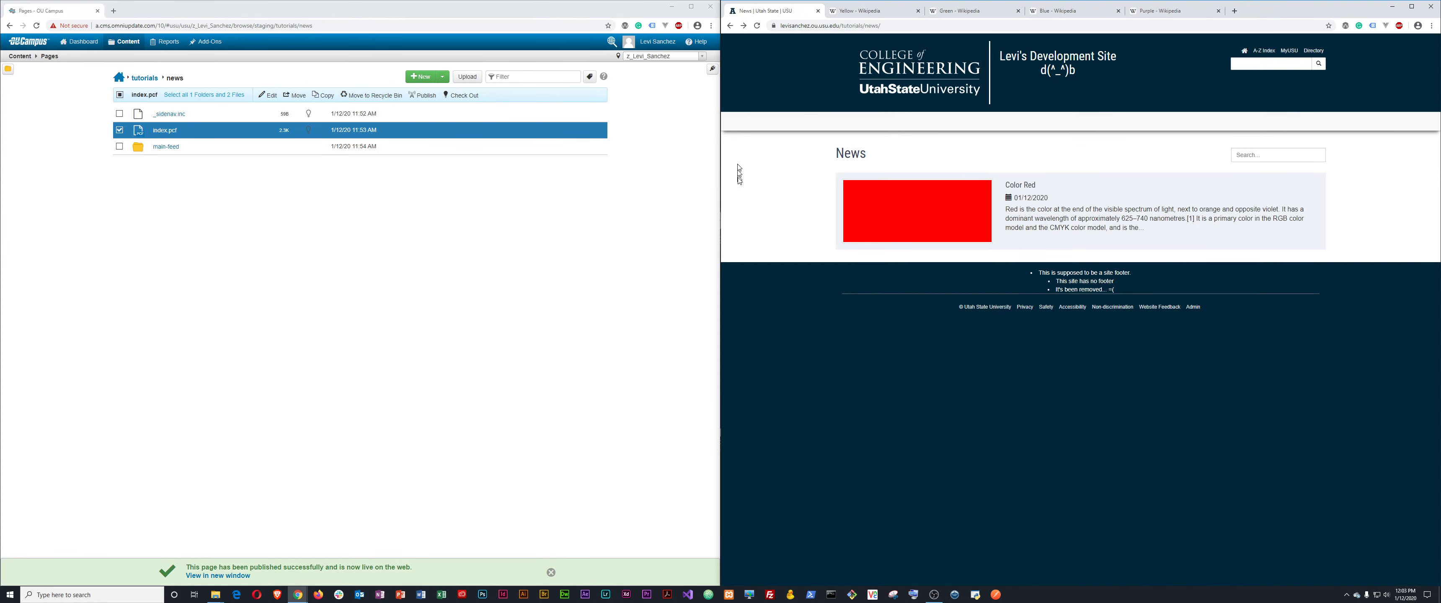
key("F5")
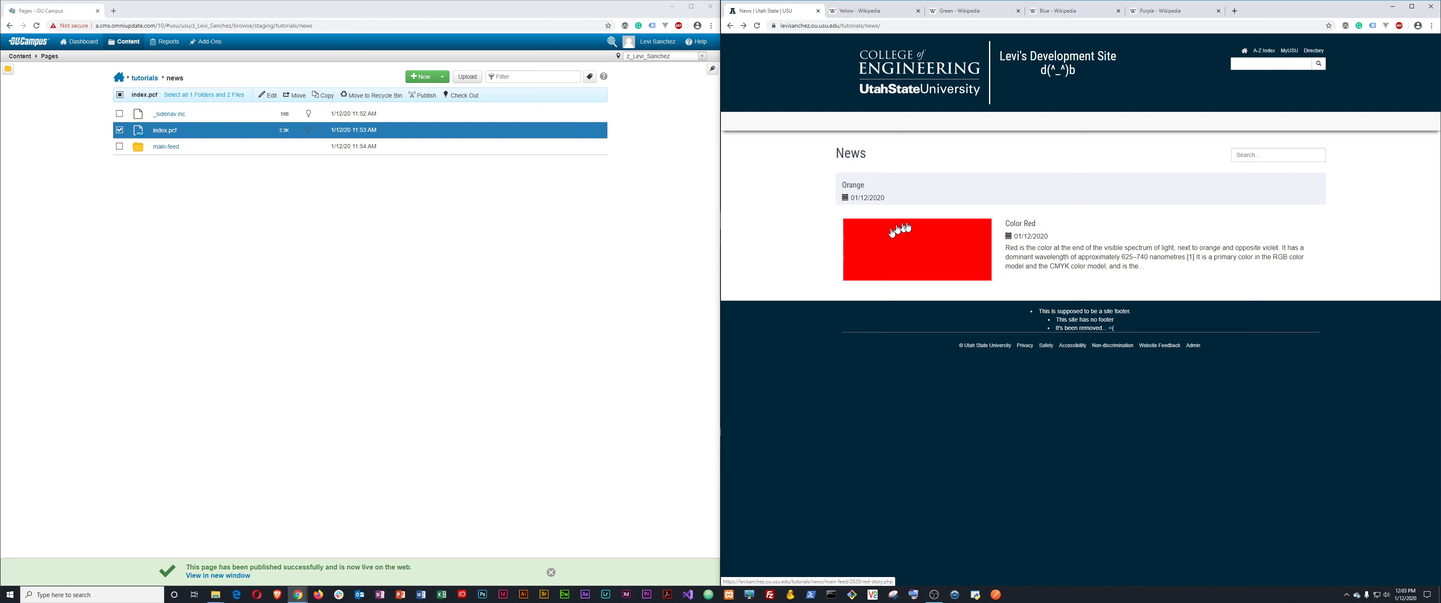
left_click_drag(1008, 247, 1137, 267)
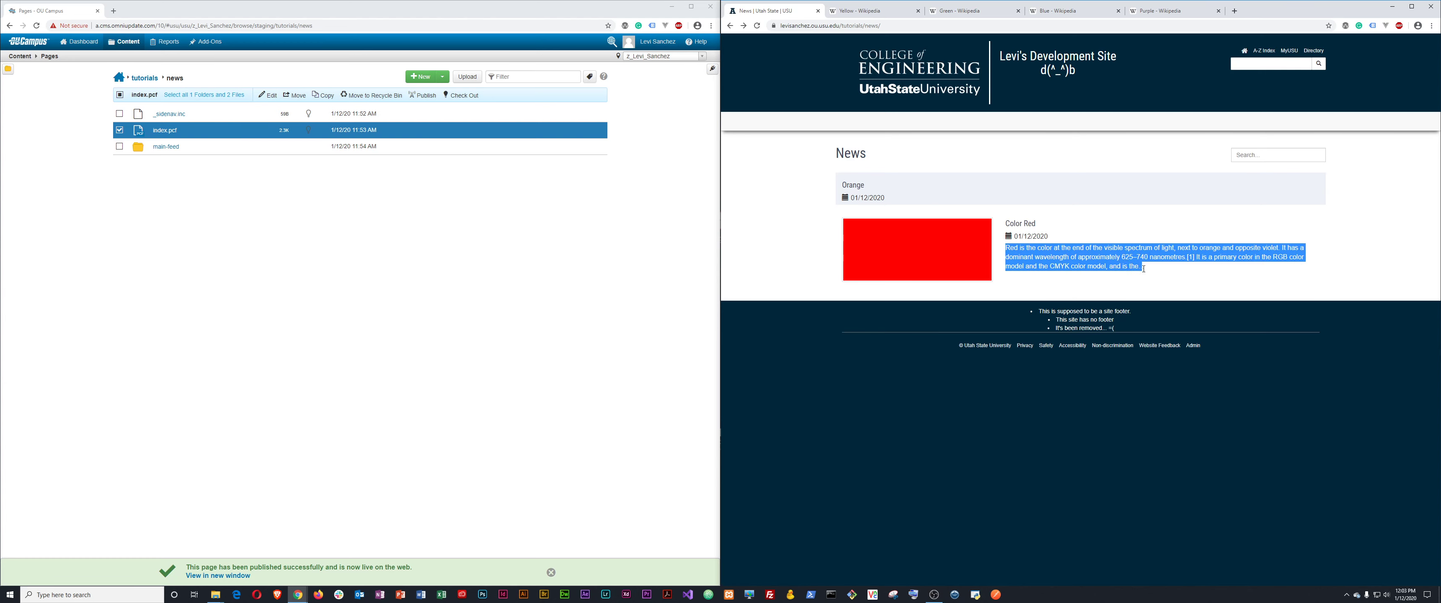
left_click(929, 189)
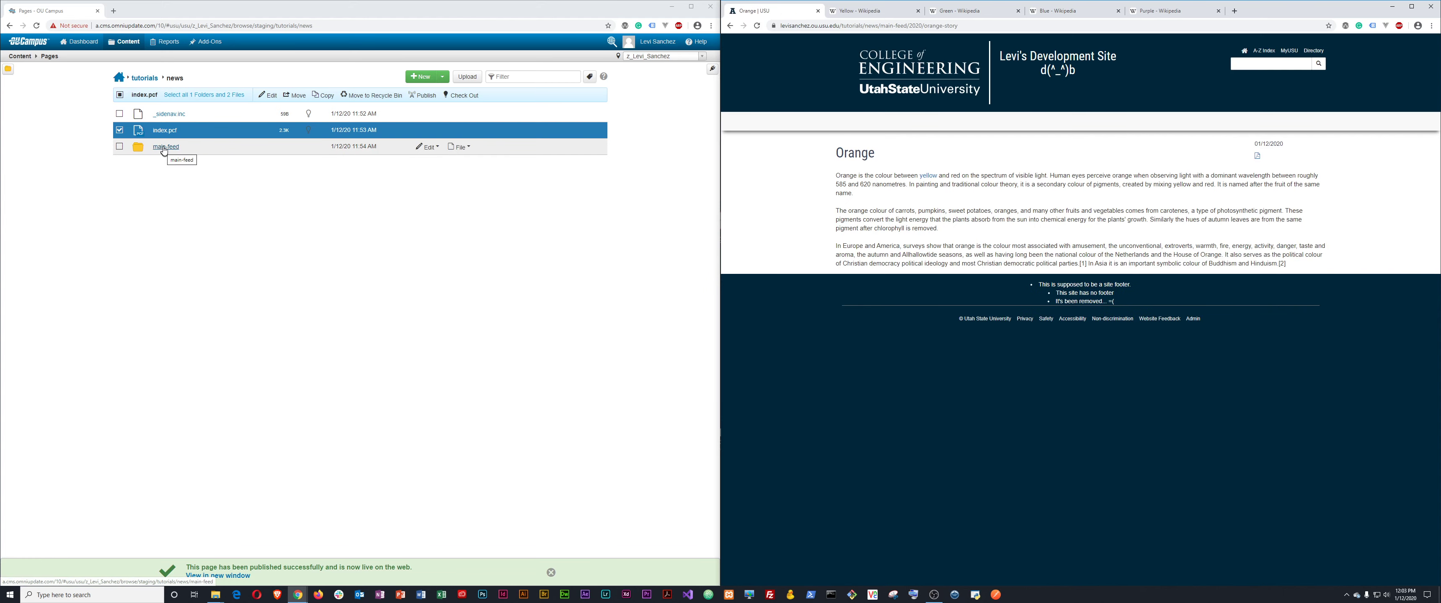
Paste the copied first sentence as the Description in orange-story.pcf's properties, correct "colour" to "color", and save
left_click(163, 147)
left_click(160, 114)
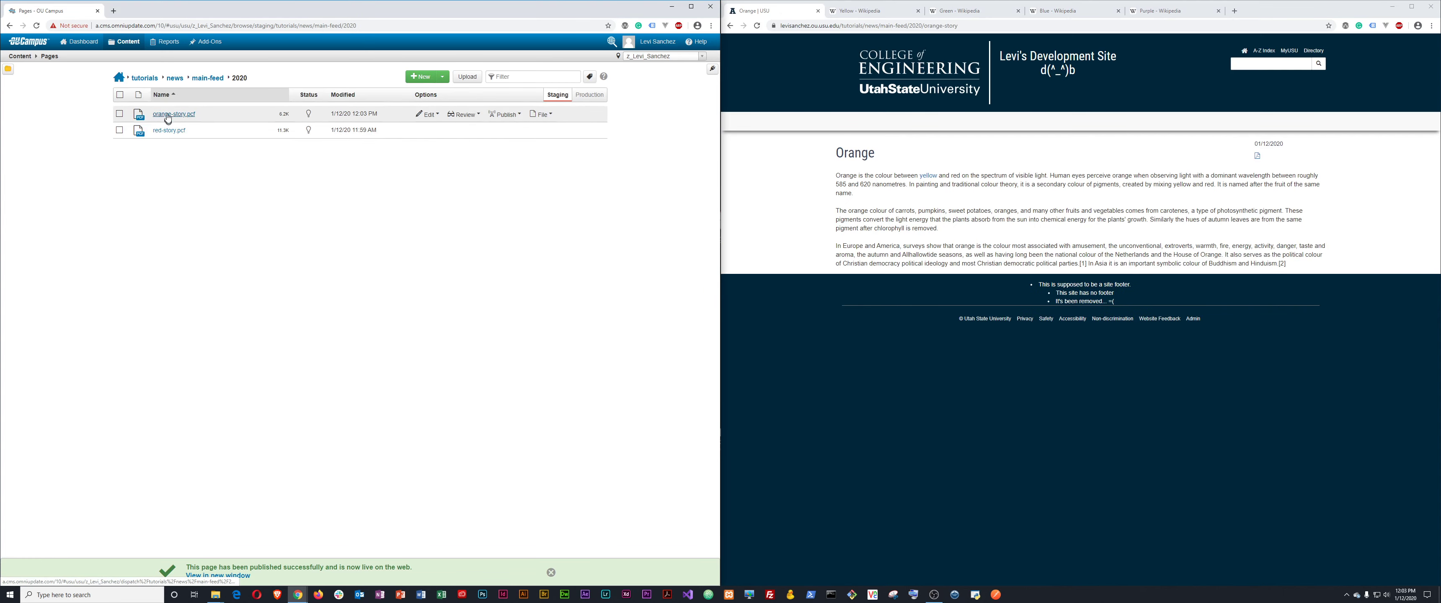
left_click(168, 115)
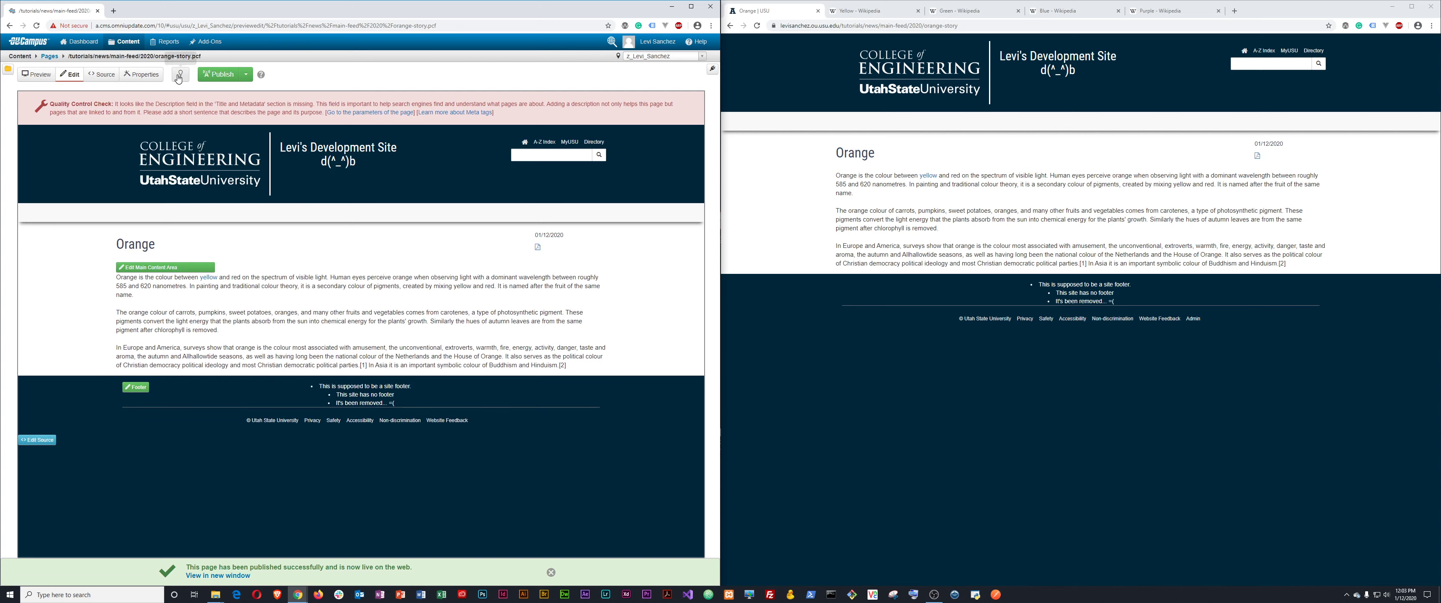
left_click(178, 76)
left_click(140, 79)
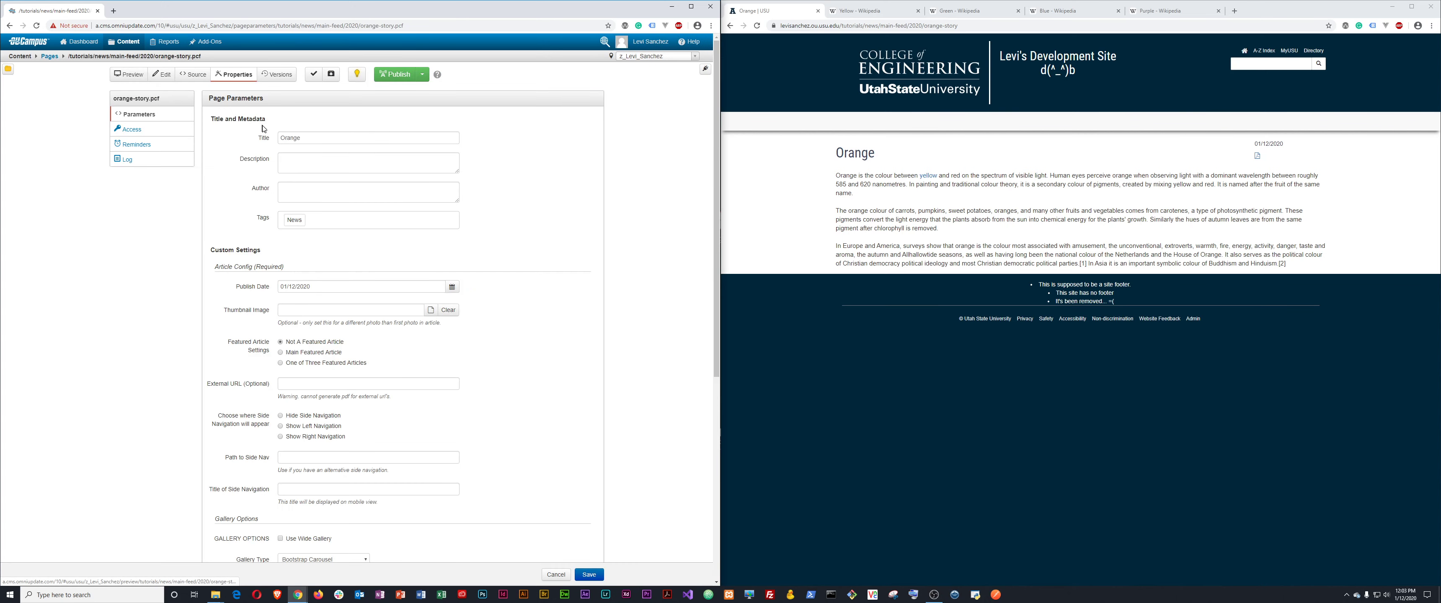
left_click(312, 163)
key("ctrl+v")
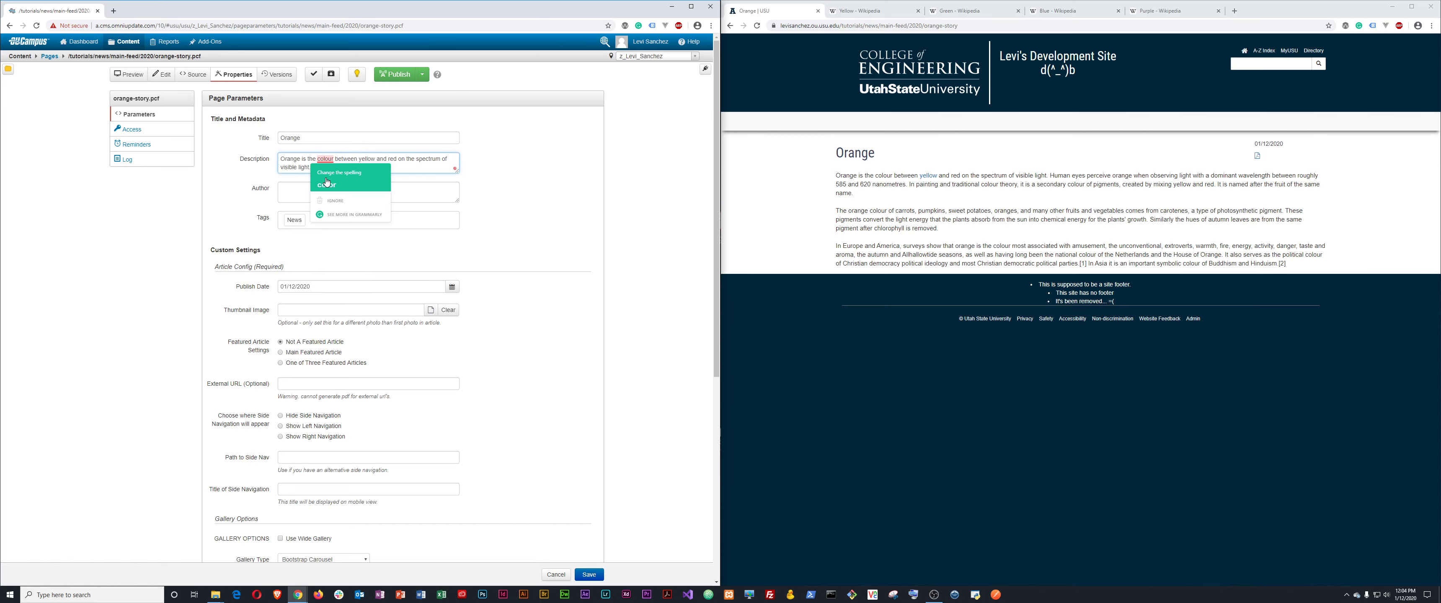
left_click(344, 168)
left_click(589, 575)
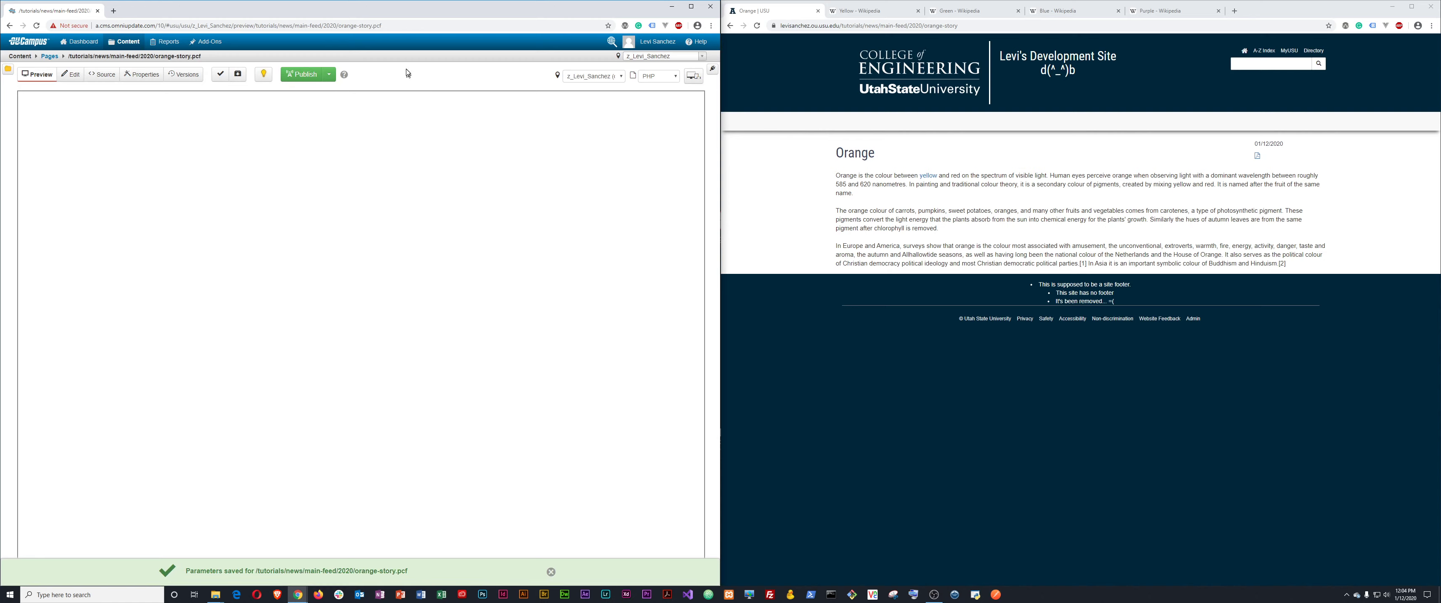
Publish orange-story.pcf without a version description and return the live site from the Orange article to the News listing
left_click(302, 73)
left_click(465, 294)
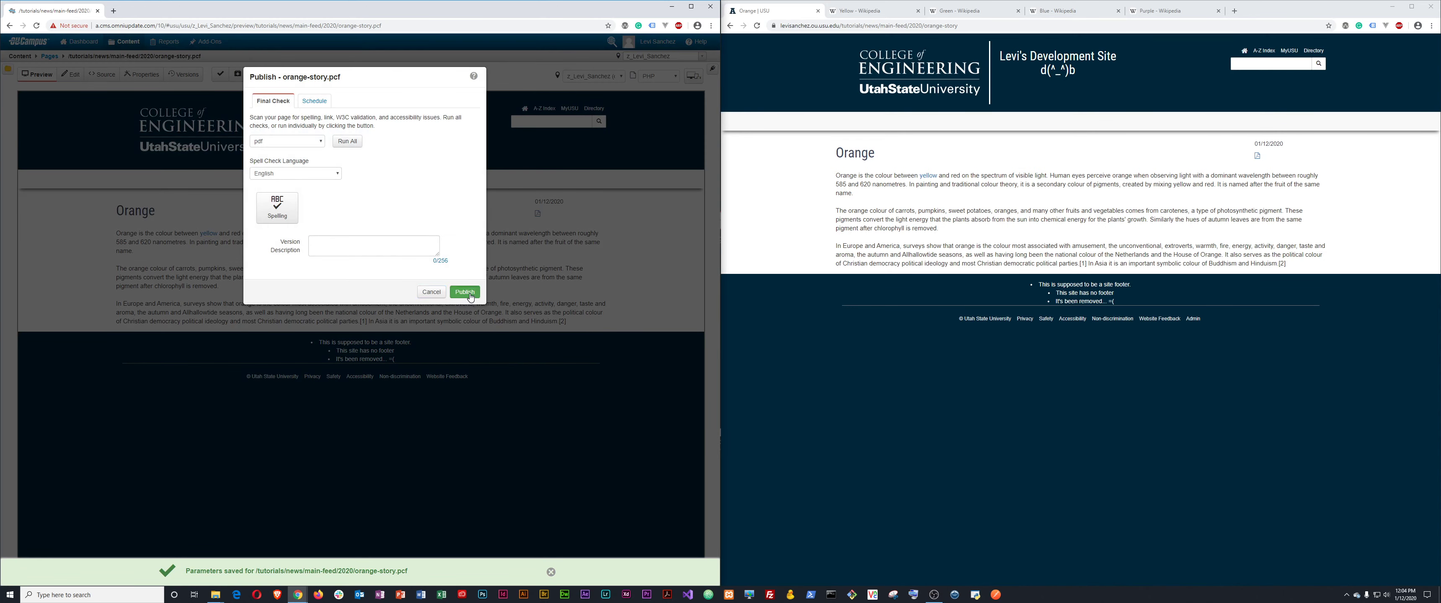
left_click(792, 207)
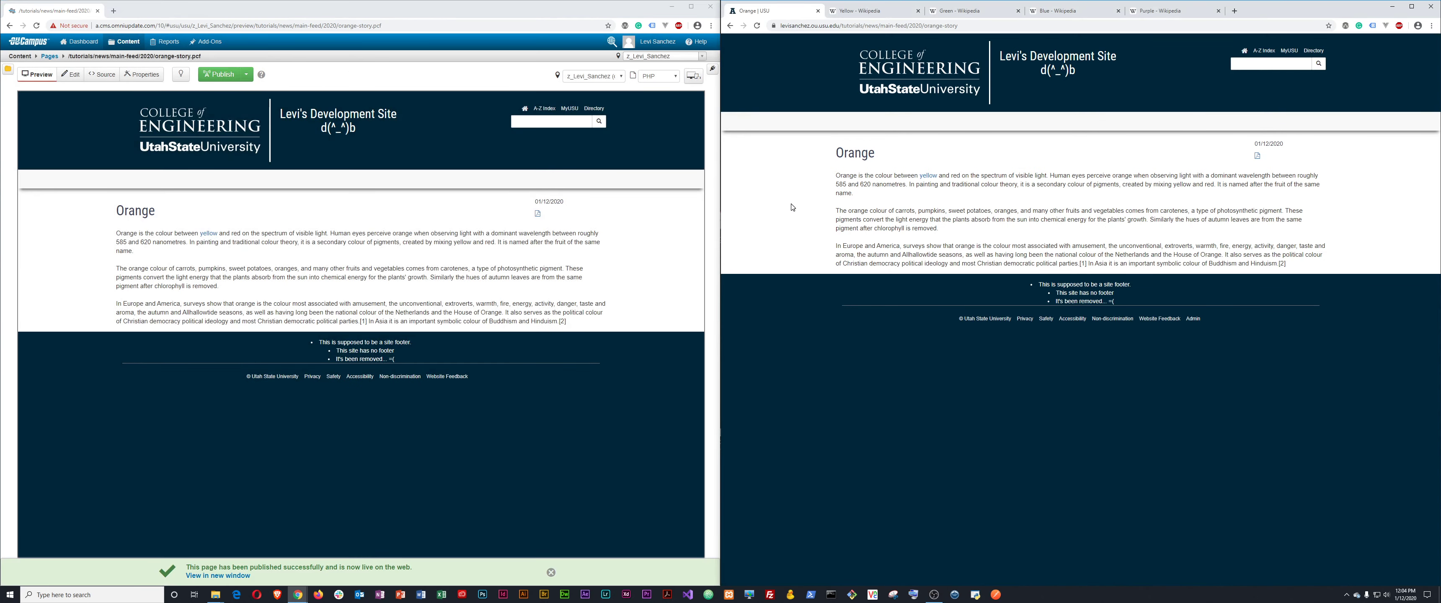
left_click(731, 26)
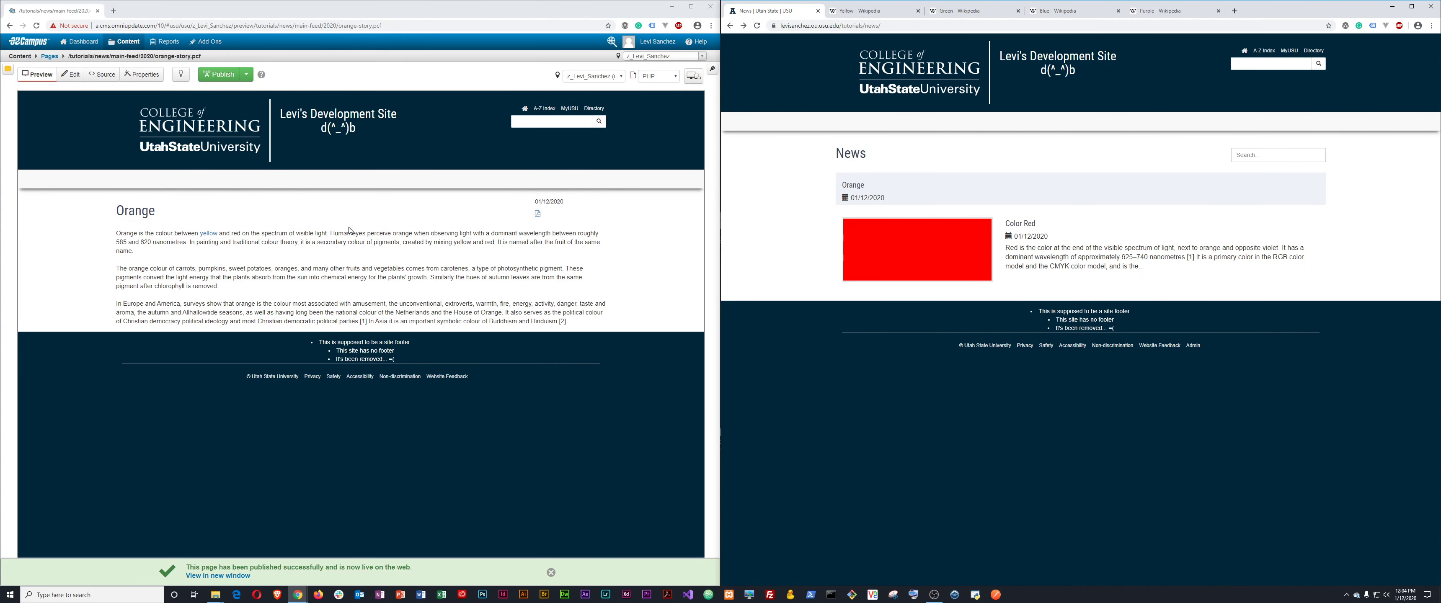
Open index.pcf in the tutorials/news folder and publish it without a version description
left_click(49, 56)
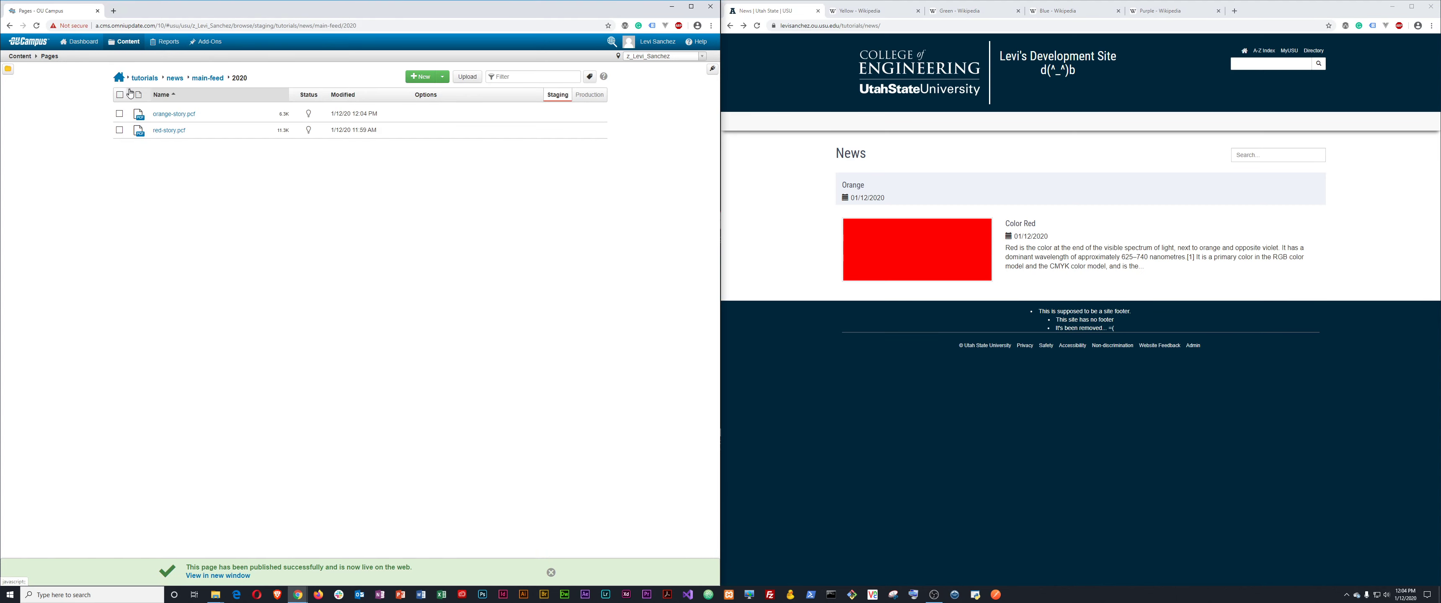
left_click(175, 78)
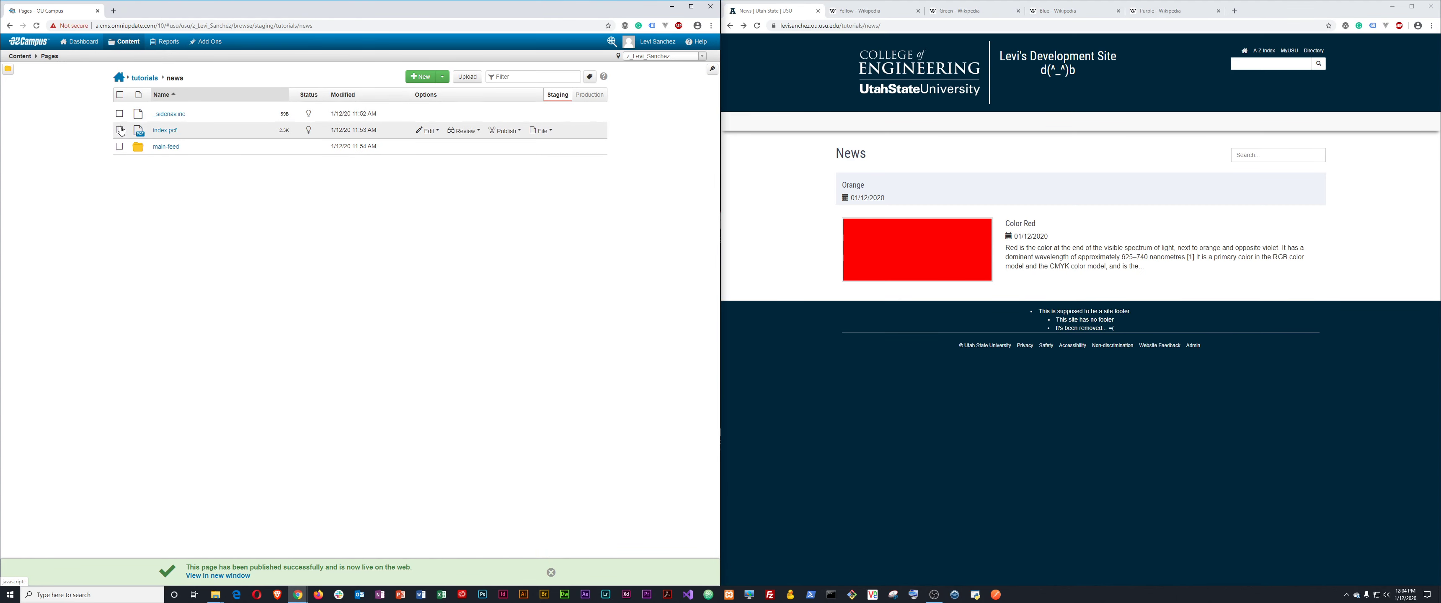
left_click(119, 130)
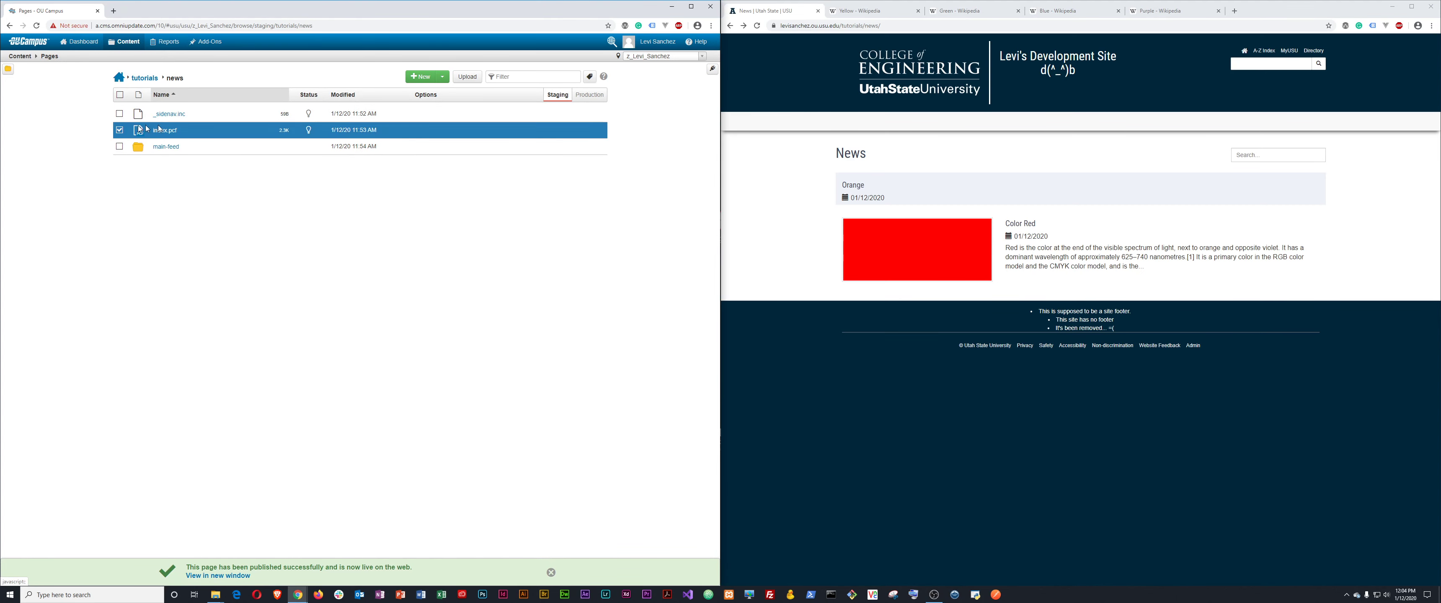
left_click(185, 132)
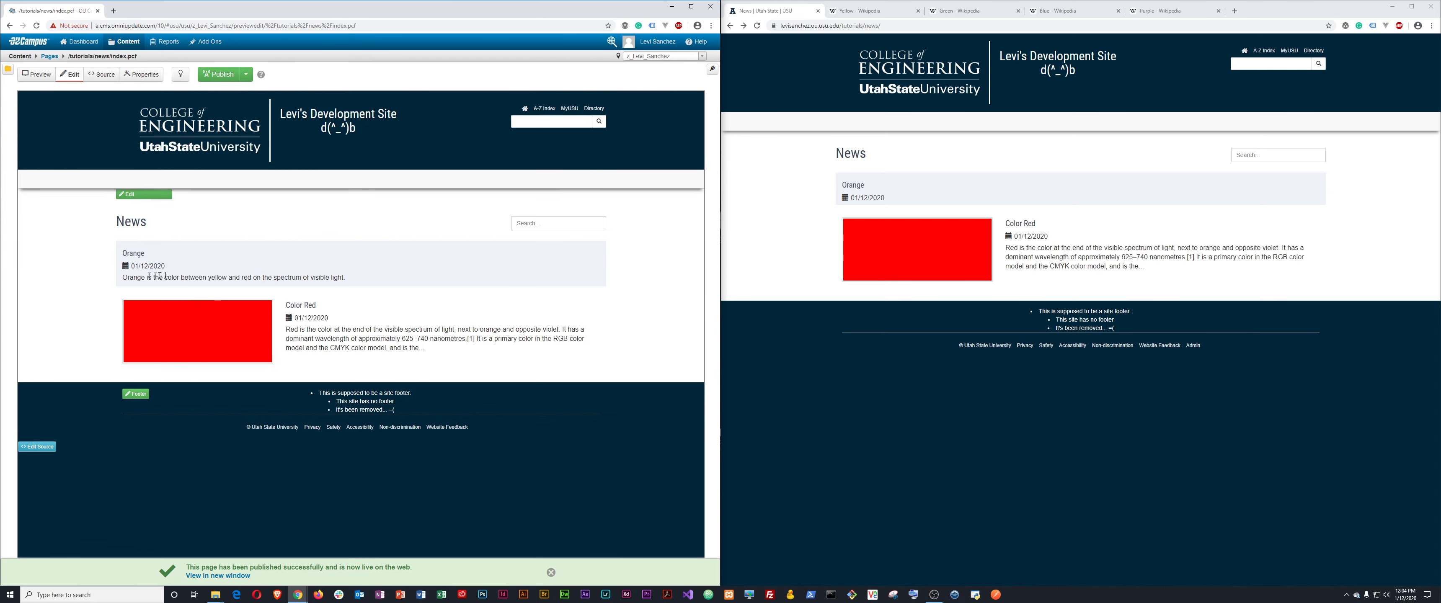
left_click(213, 77)
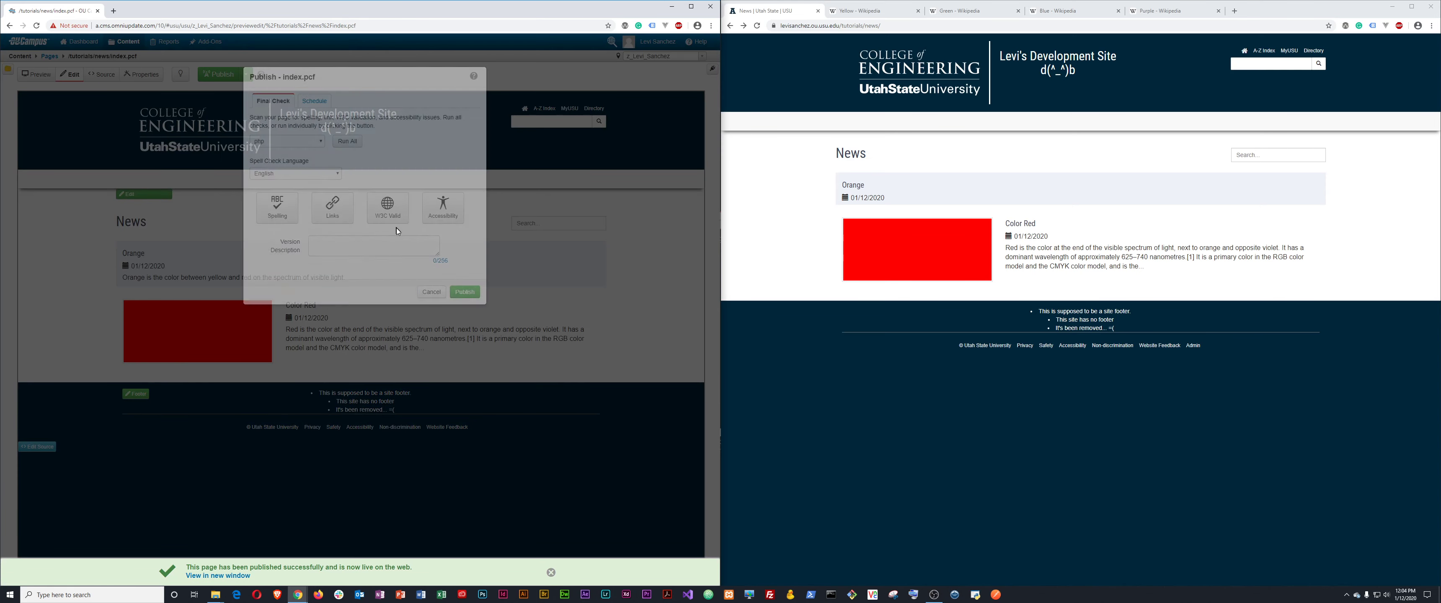
left_click(460, 290)
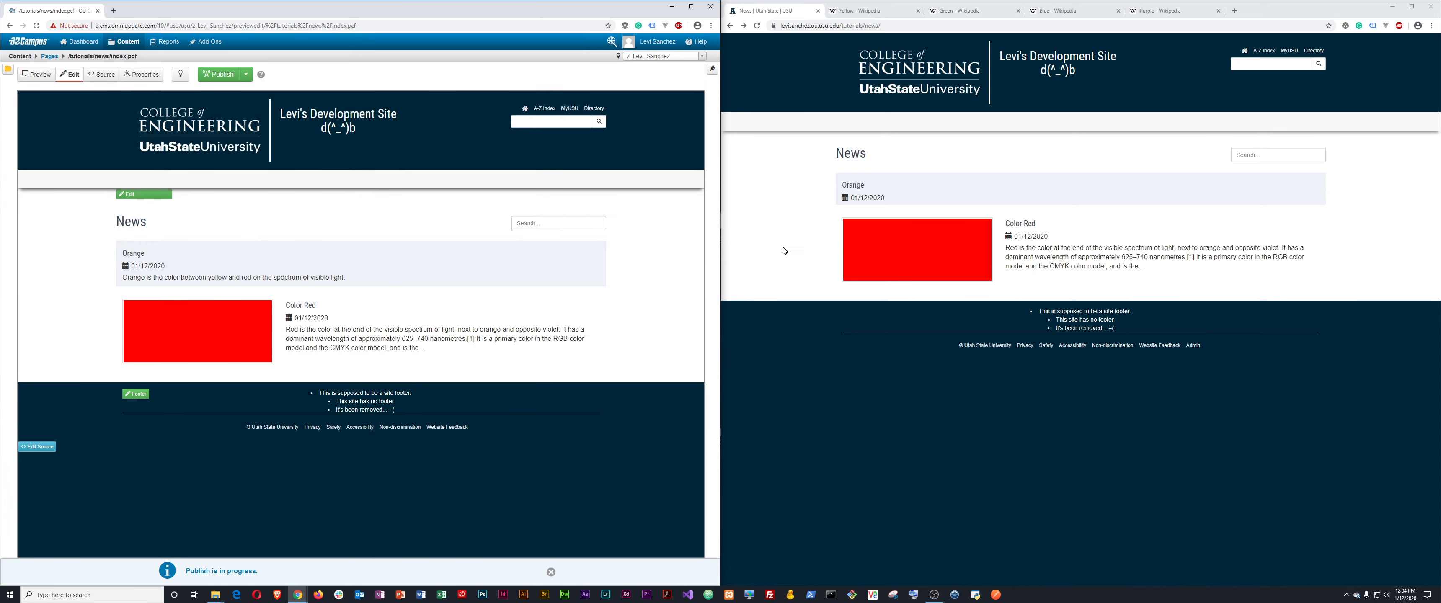
Reload the live News page, check the Orange listing's description, and open the Orange article
left_click(786, 238)
key("F5")
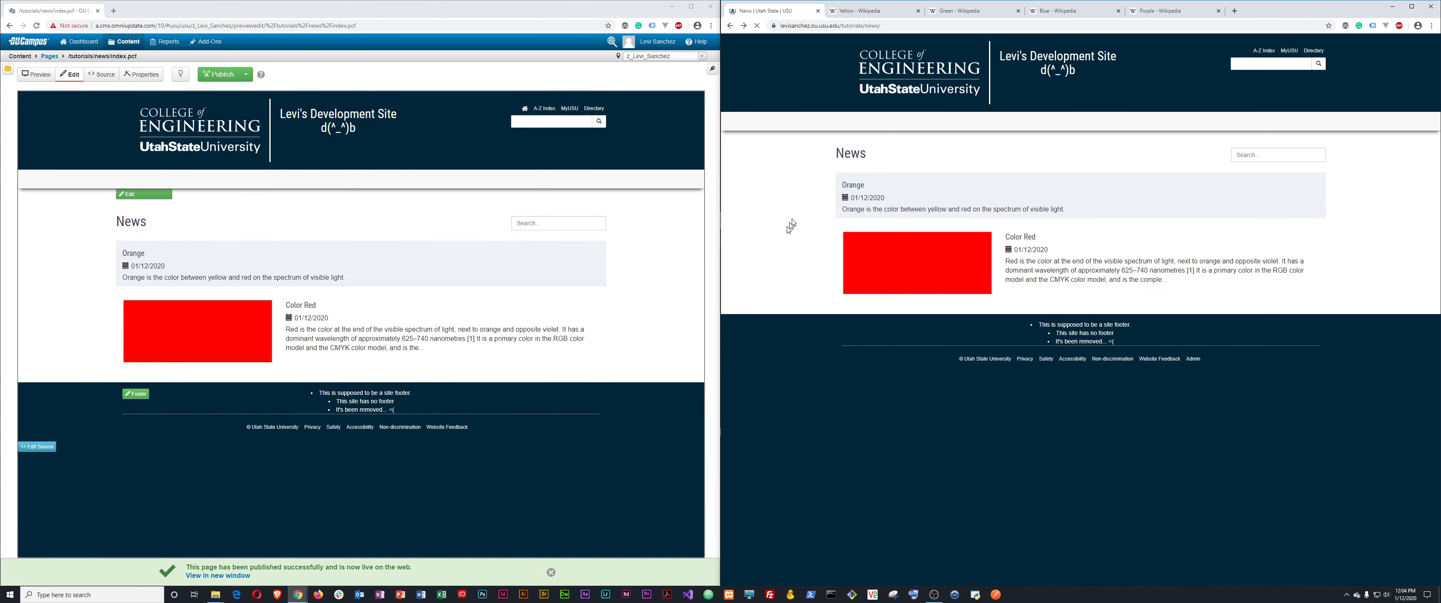
left_click(856, 186)
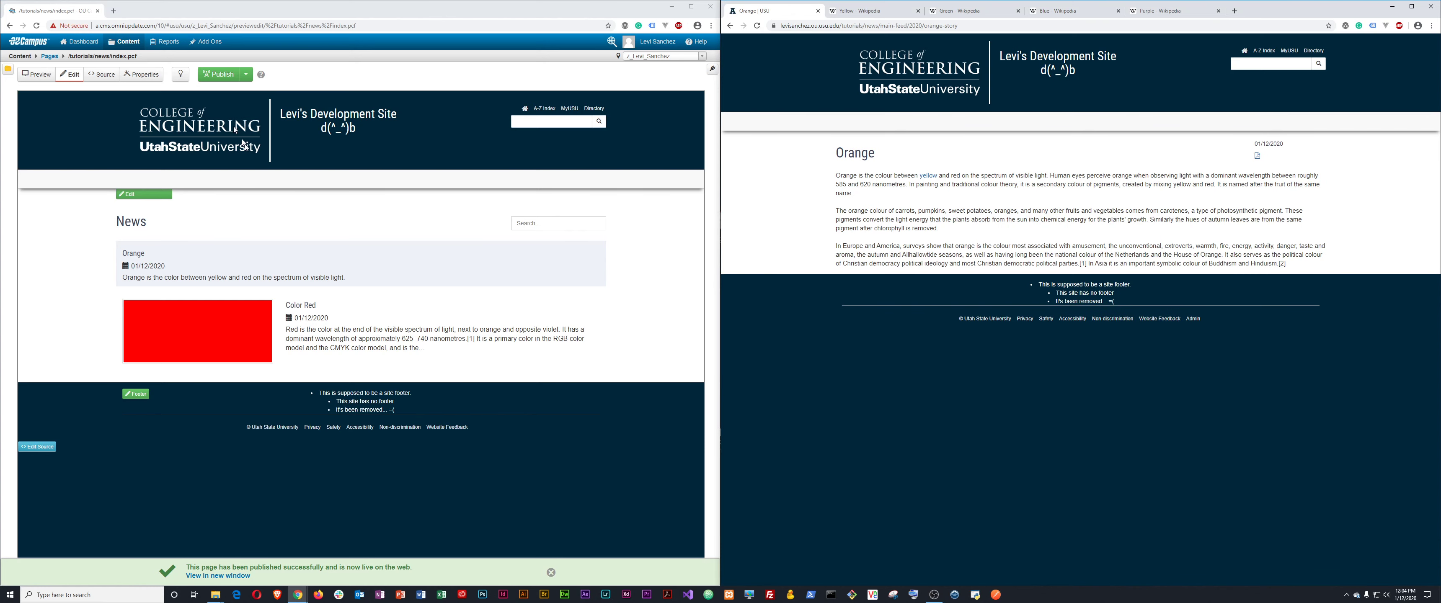
Open the main content of orange-story.pcf in main-feed/2020 for editing and place the cursor at the end of the first paragraph
left_click(55, 59)
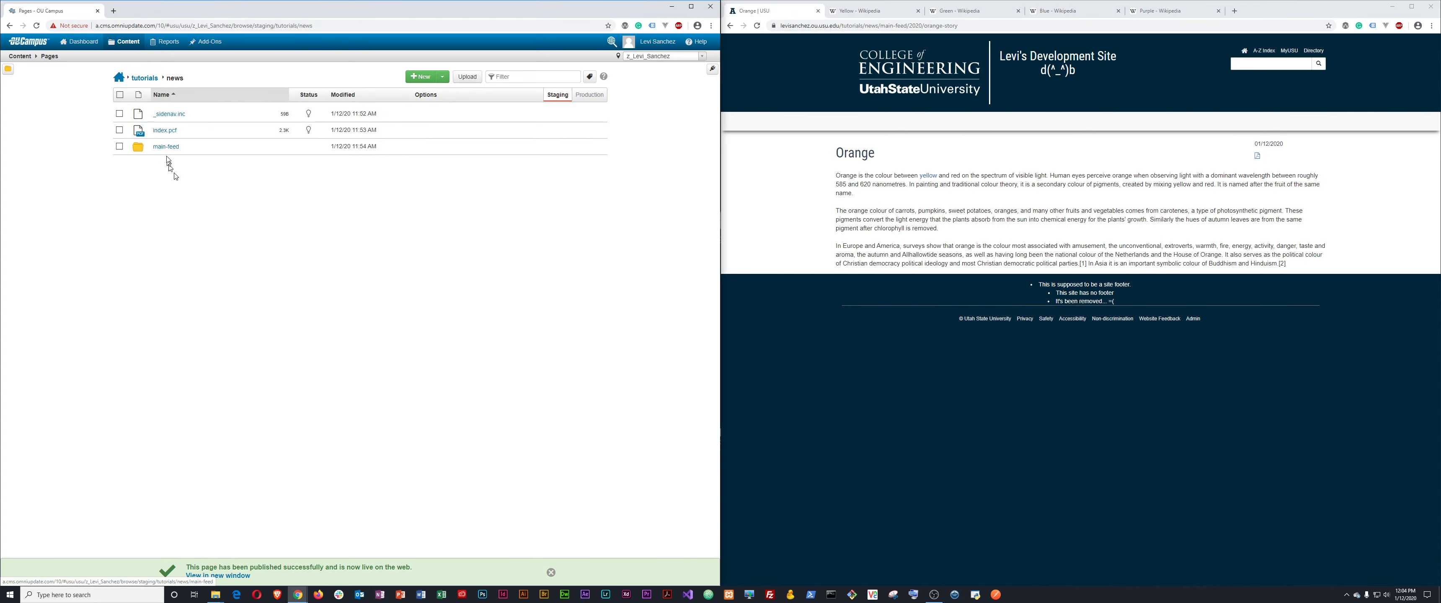
left_click(164, 147)
left_click(161, 115)
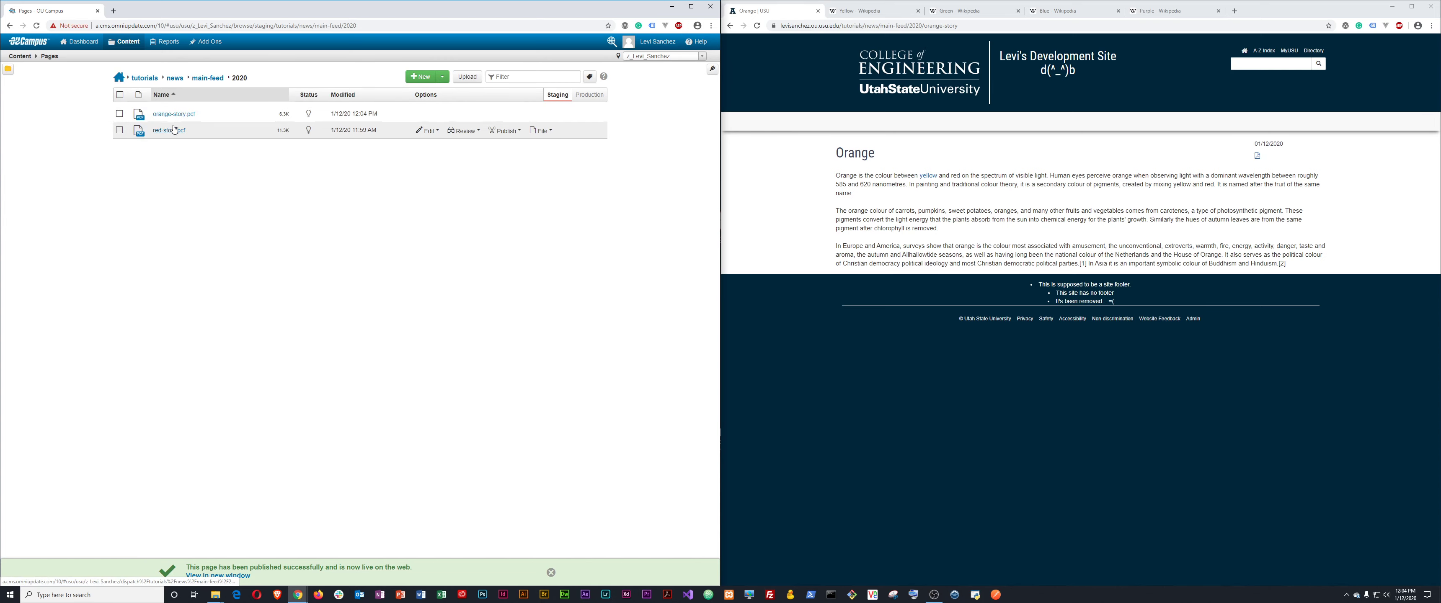
left_click(185, 116)
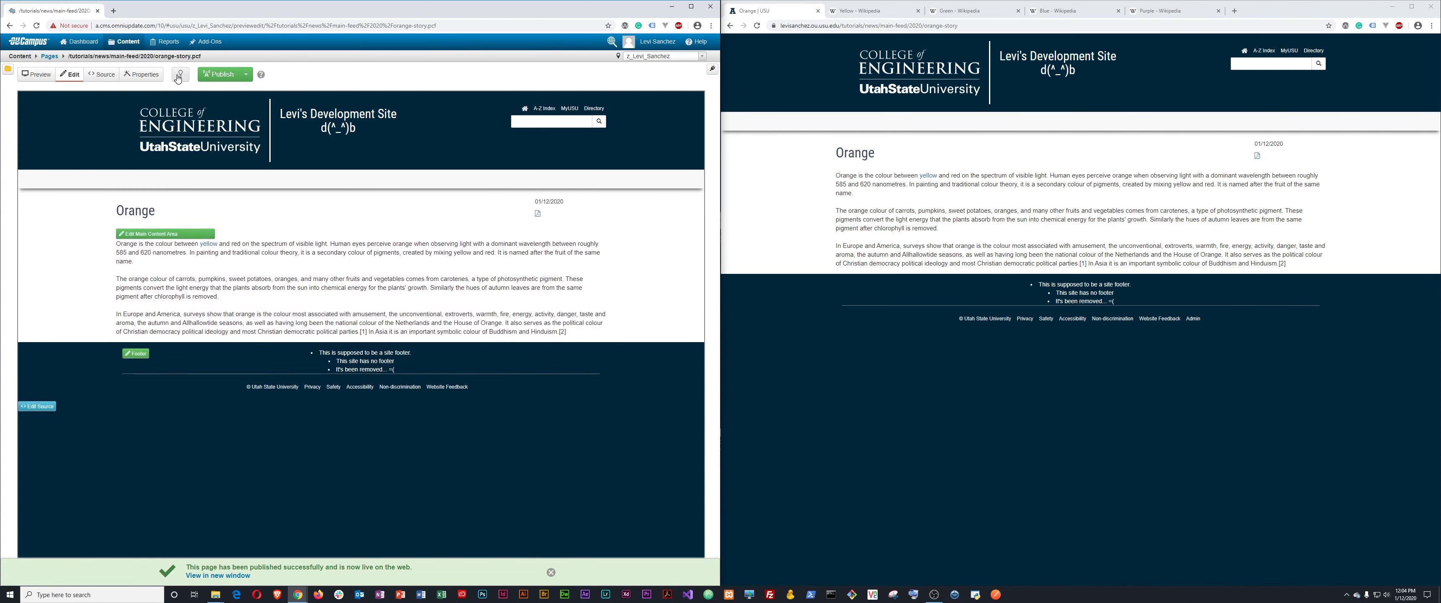
left_click(183, 235)
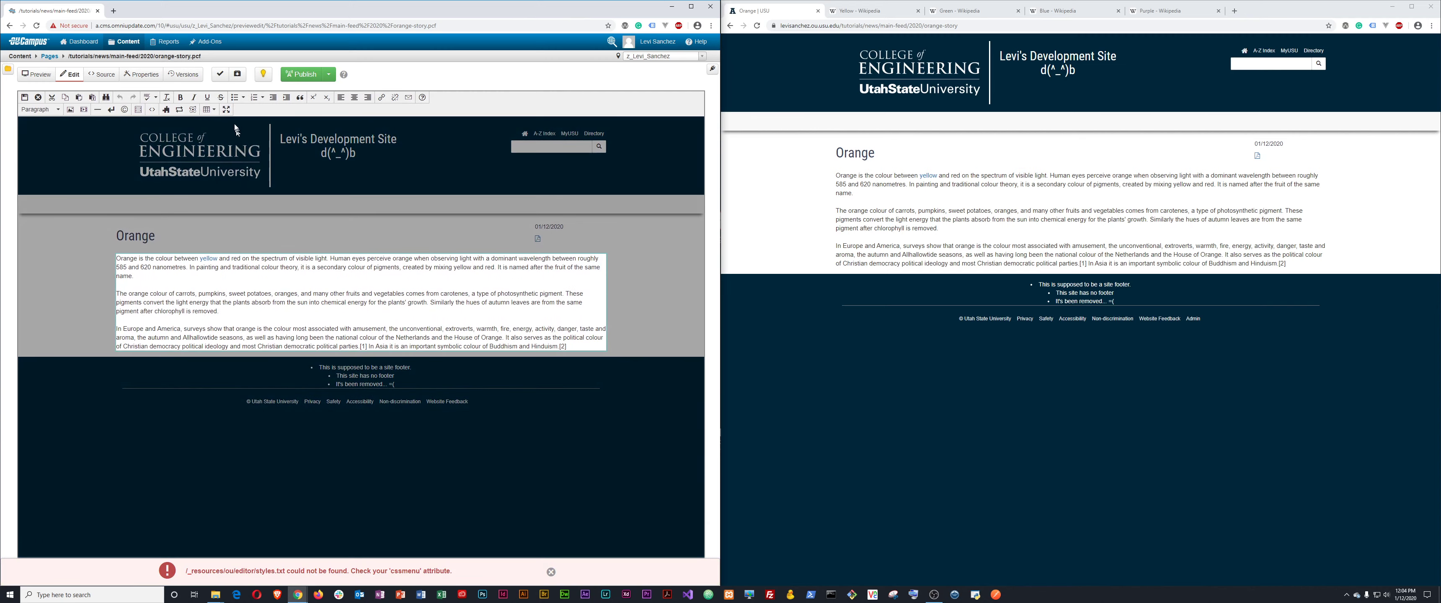
left_click(130, 274)
Start inserting an image and upload orange-web.jpg from the desktop's colors folder to the tutorials/images folder
left_click(69, 109)
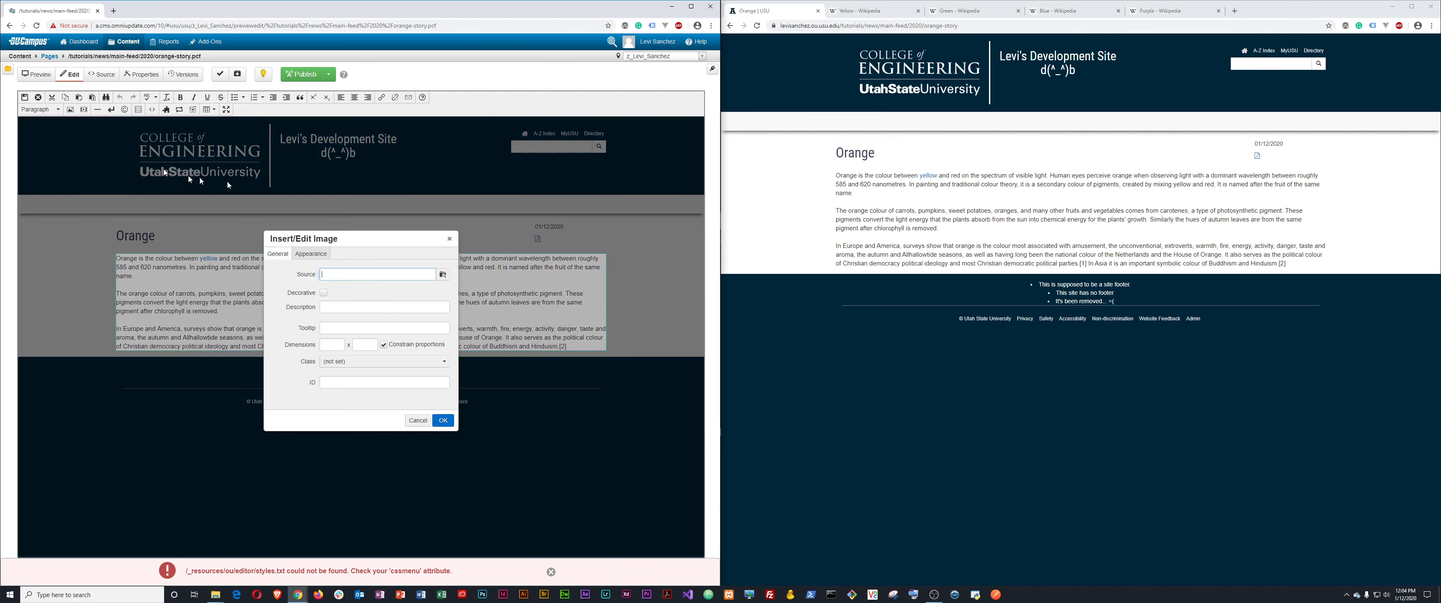
left_click(443, 276)
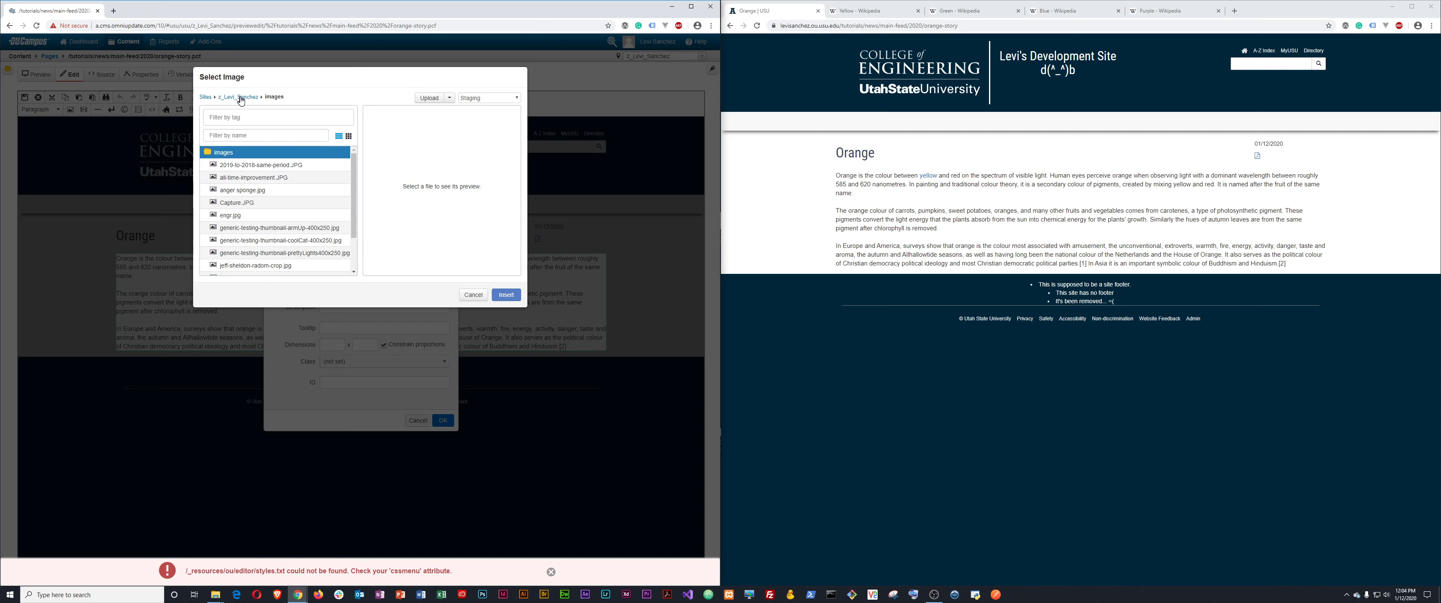
left_click(248, 135)
type("tu")
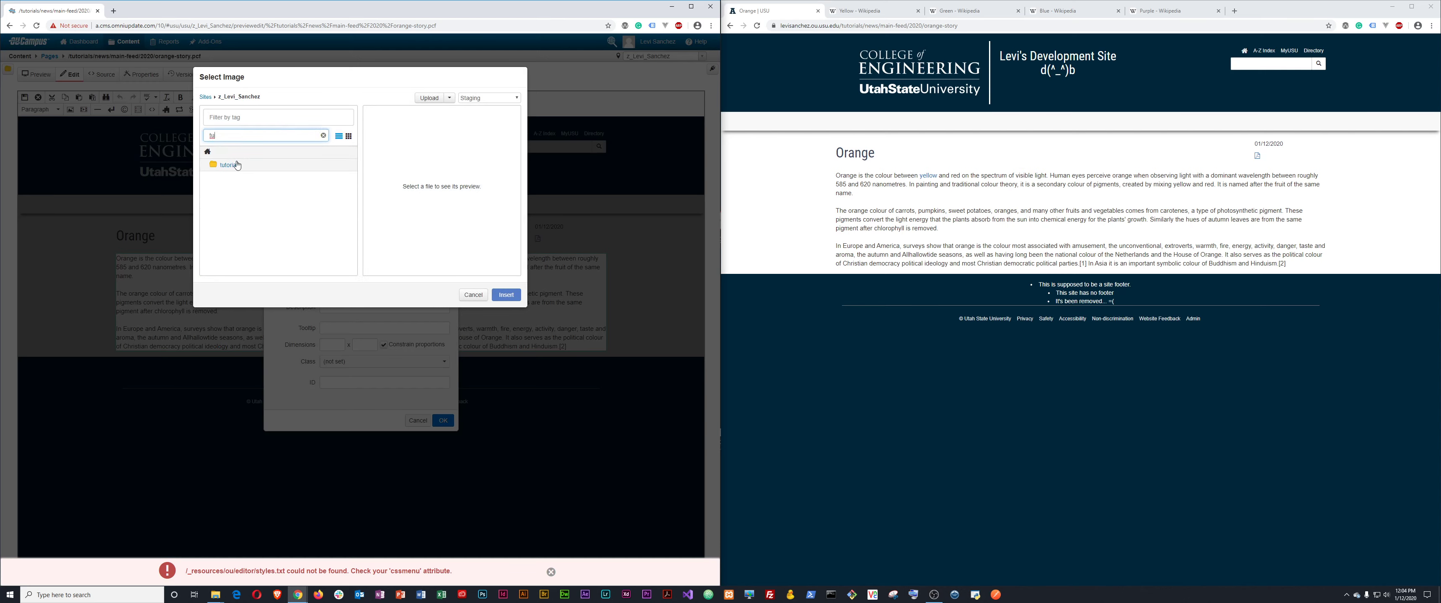
left_click(237, 165)
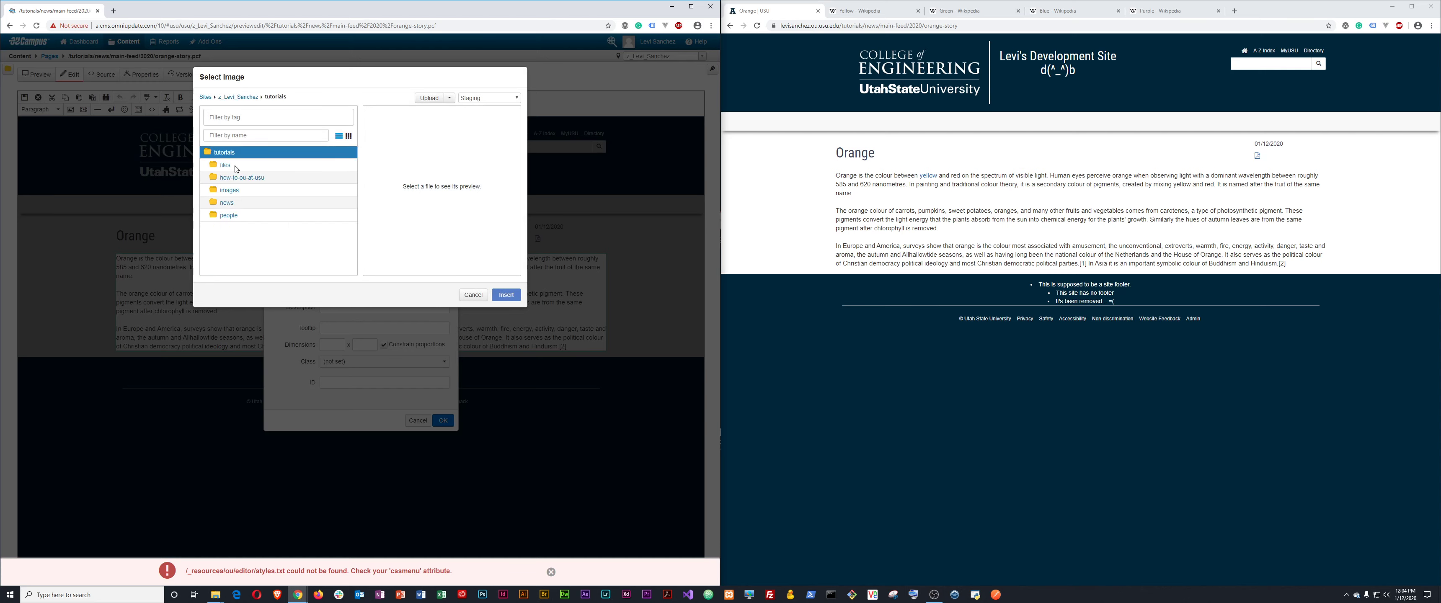
left_click(235, 192)
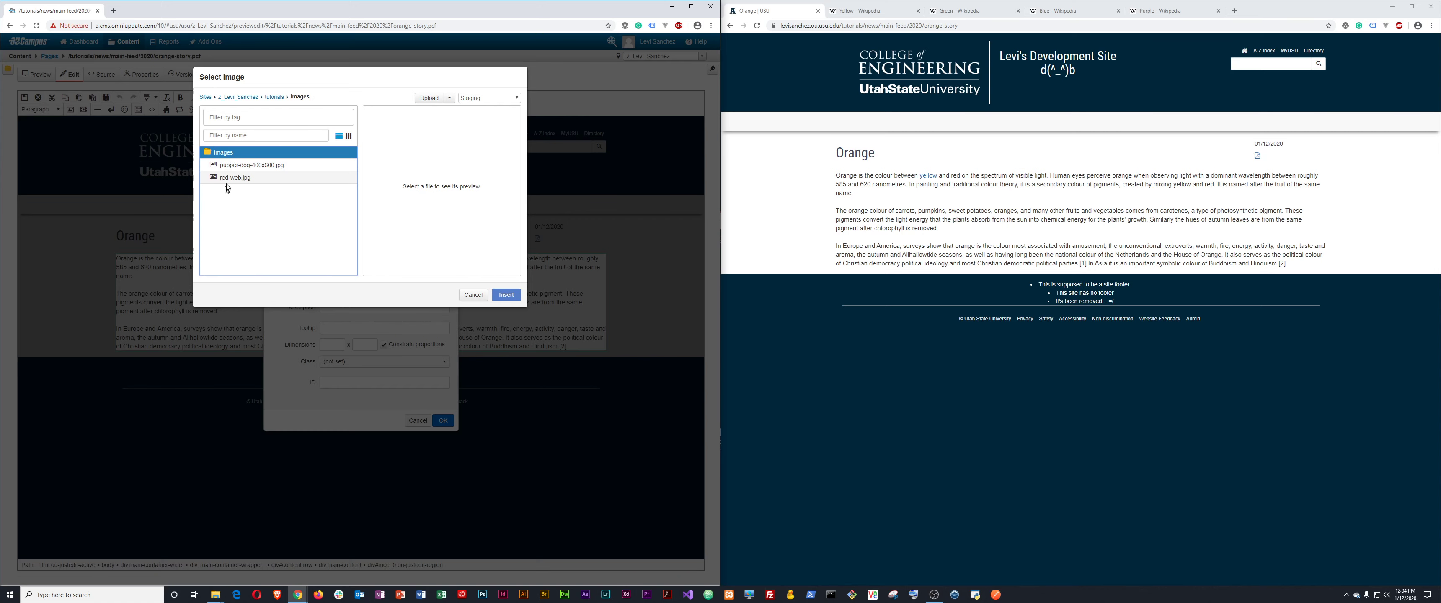
left_click(429, 99)
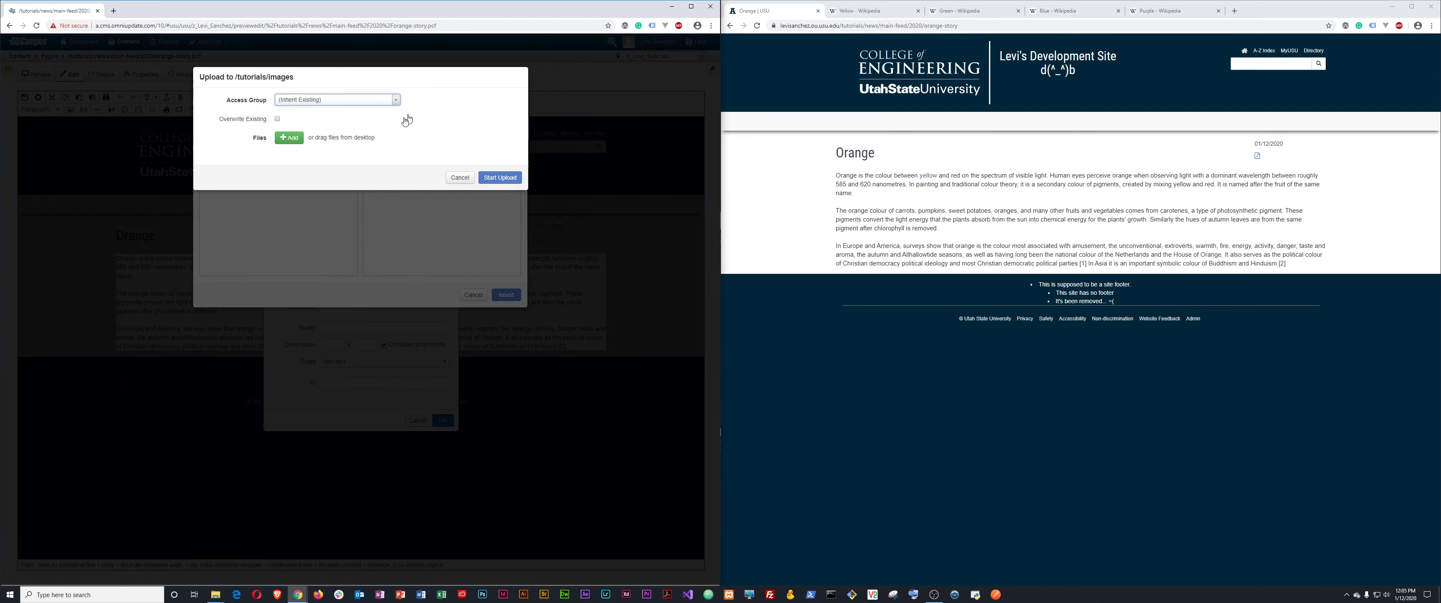
left_click(288, 143)
left_click(232, 66)
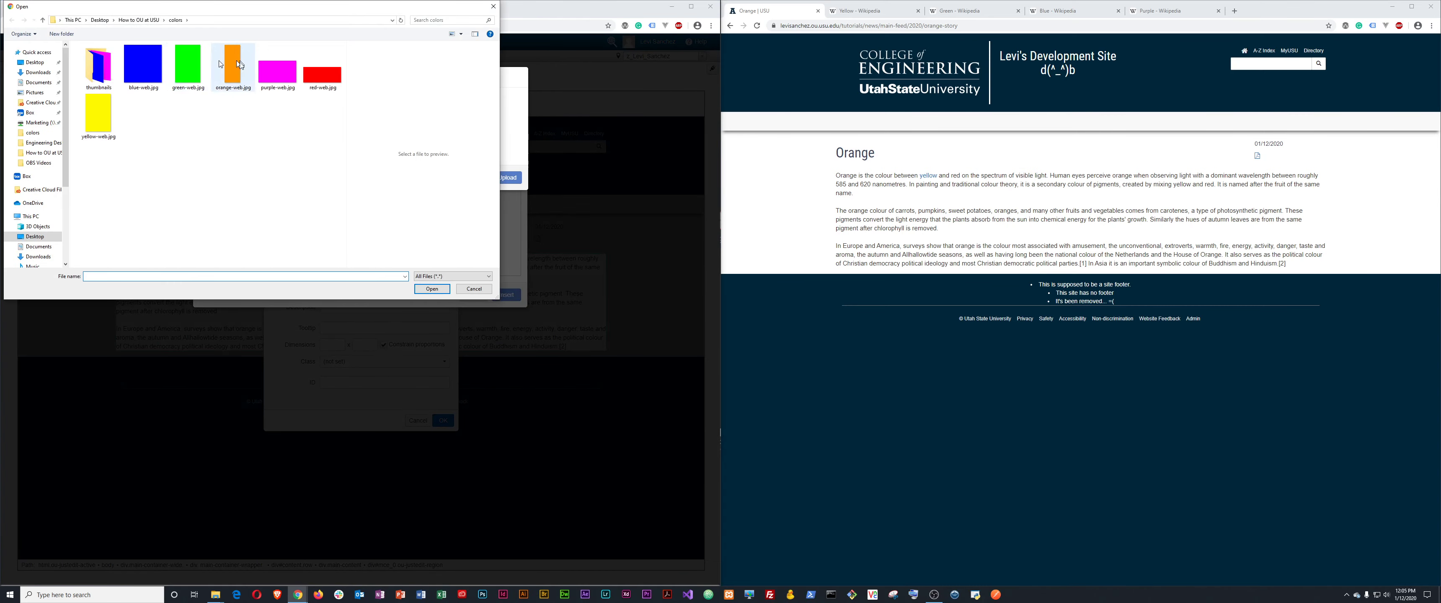
left_click(438, 293)
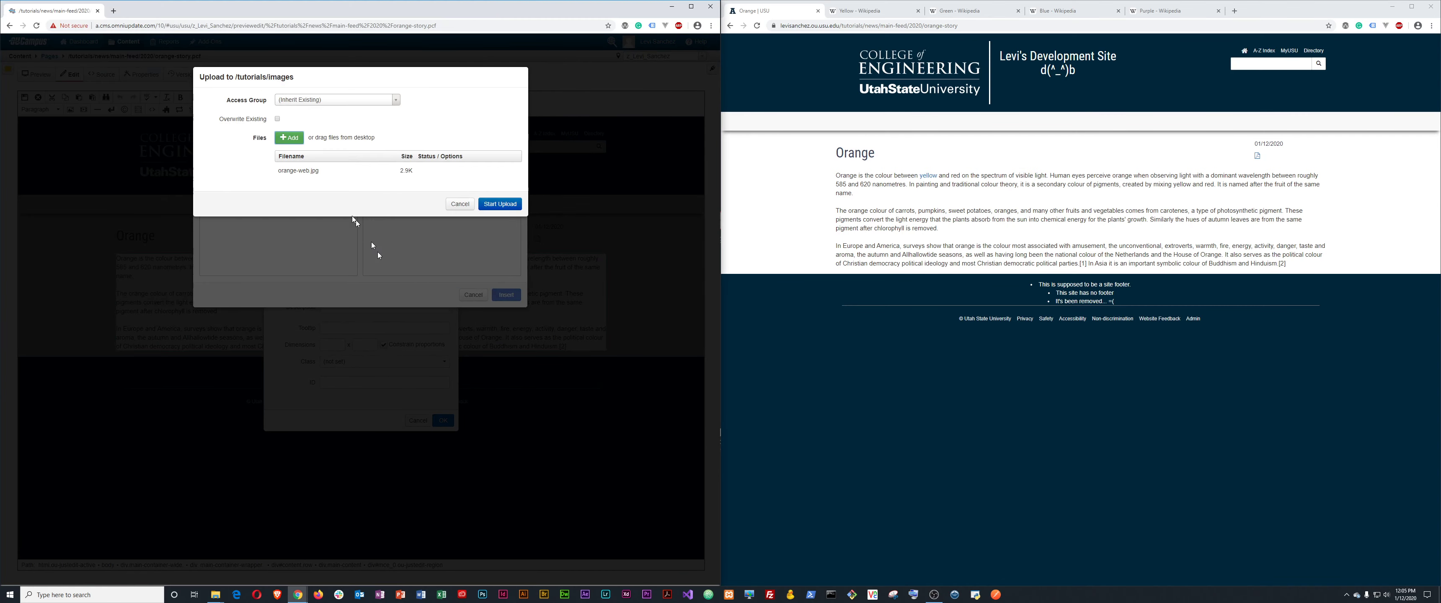
left_click(504, 205)
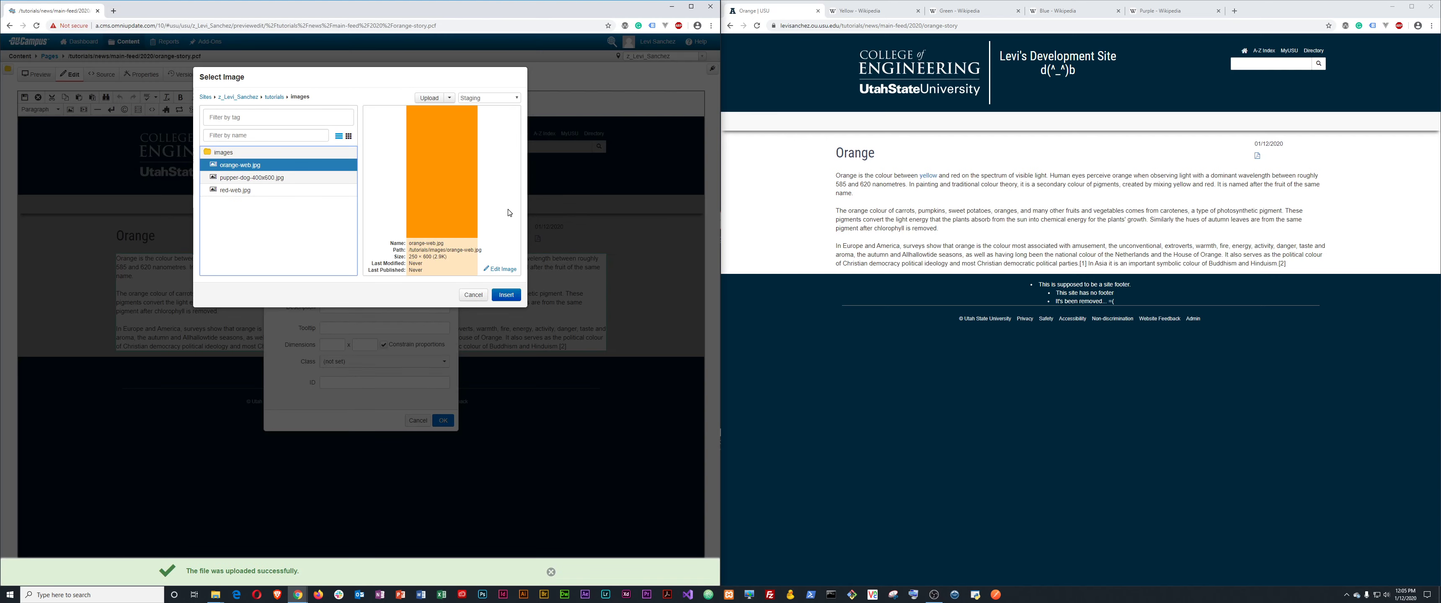
Insert orange-web.jpg after the first paragraph with the image description "orange"
left_click(506, 295)
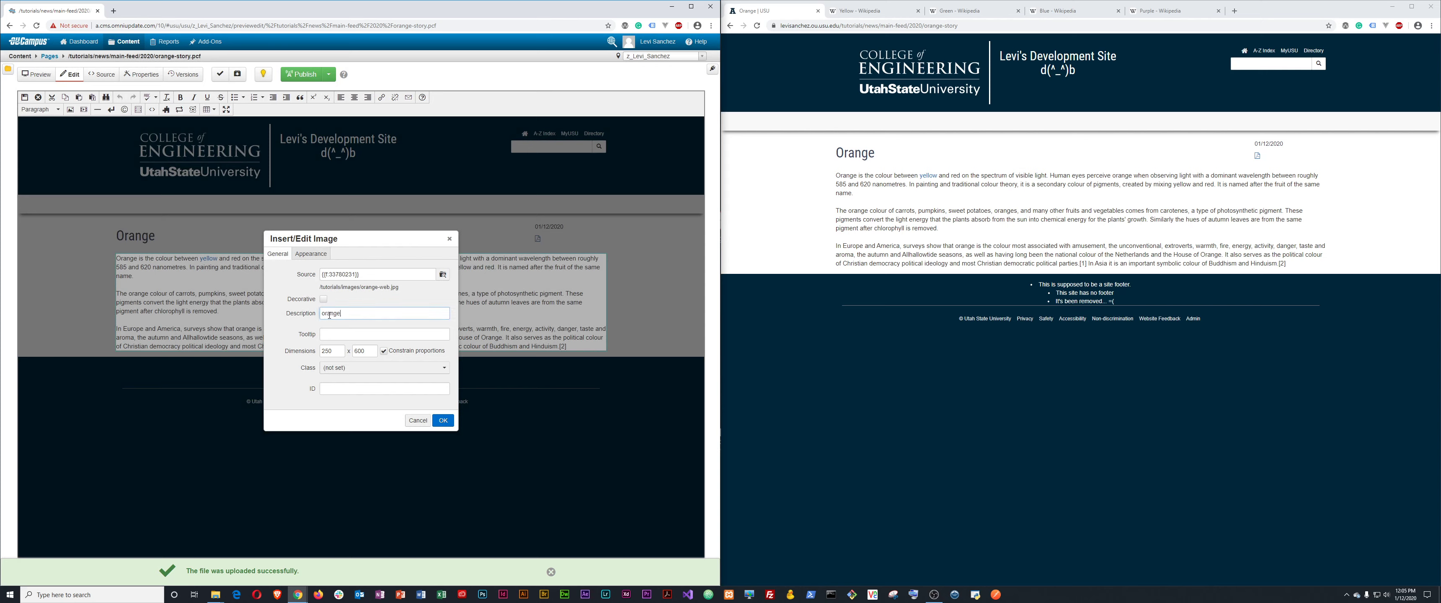
left_click(443, 421)
scroll(297, 336, "down", 2)
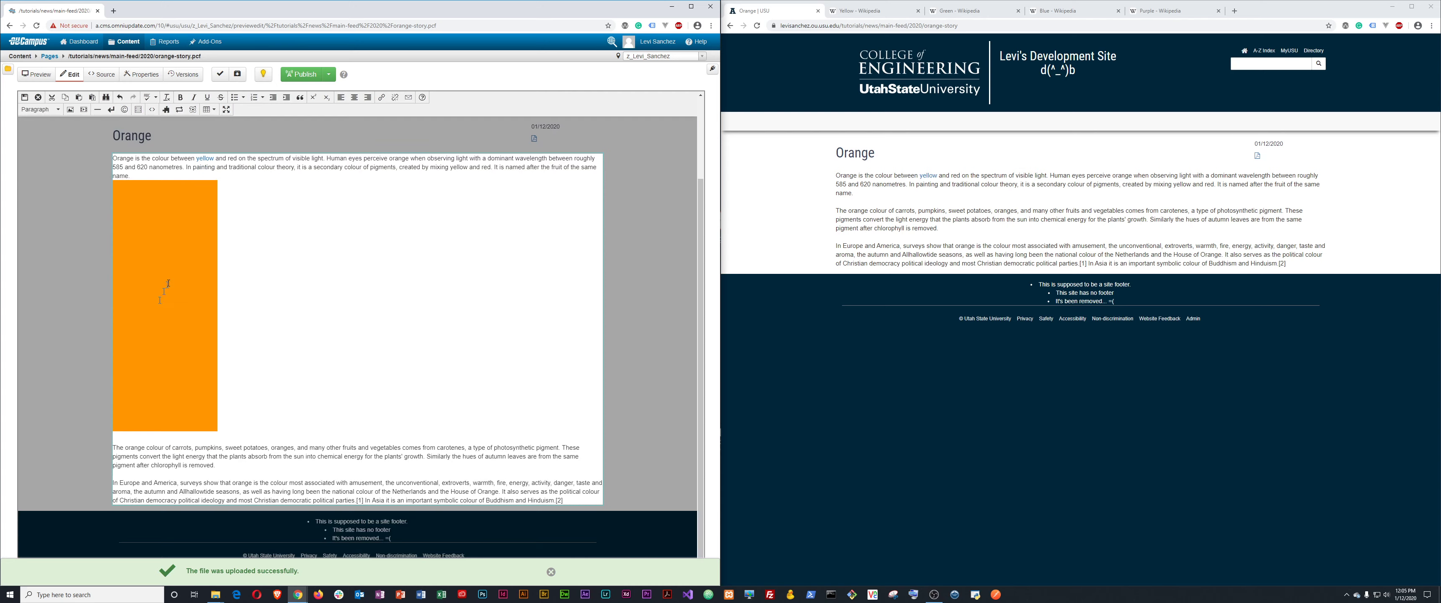
Align the orange image to the left so the following paragraphs wrap around it
left_click(161, 262)
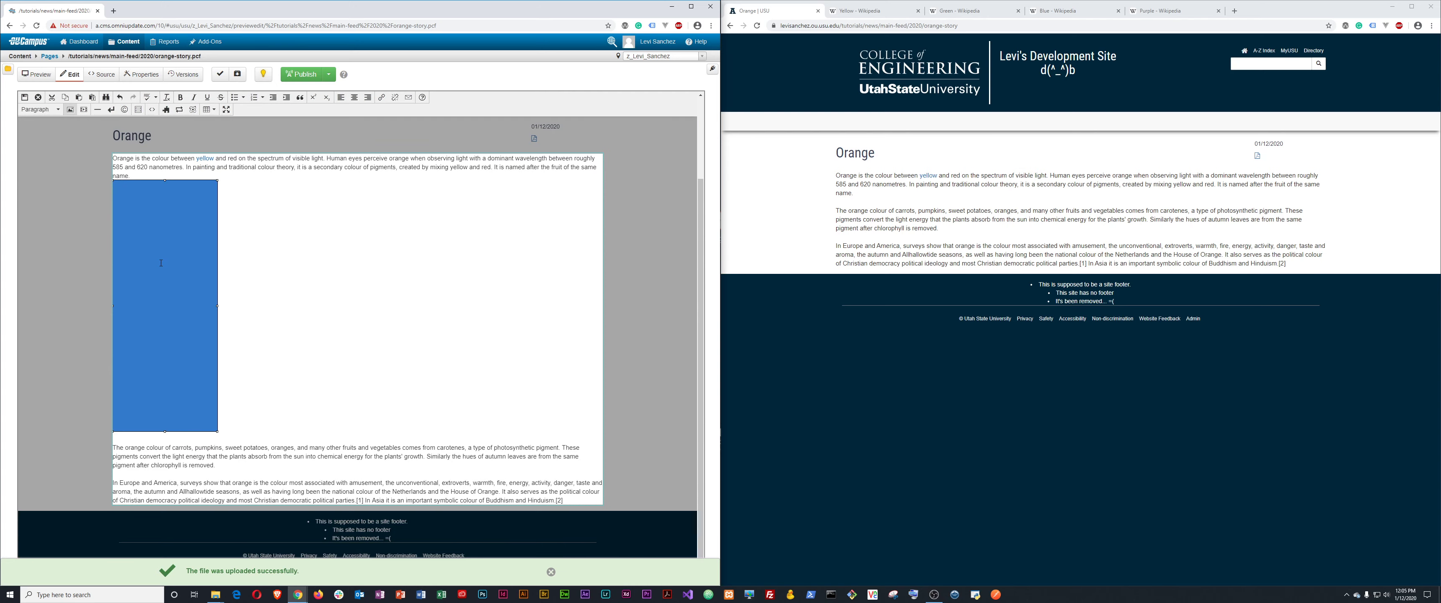
right_click(160, 263)
left_click(189, 286)
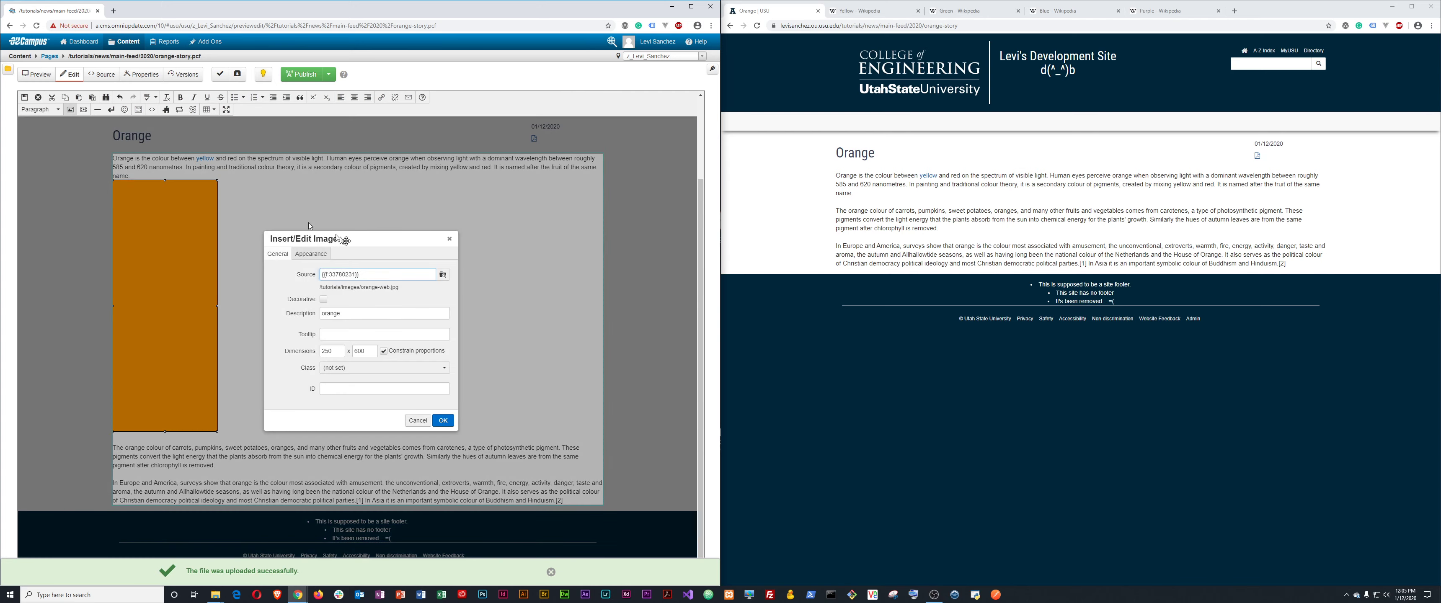
left_click(310, 253)
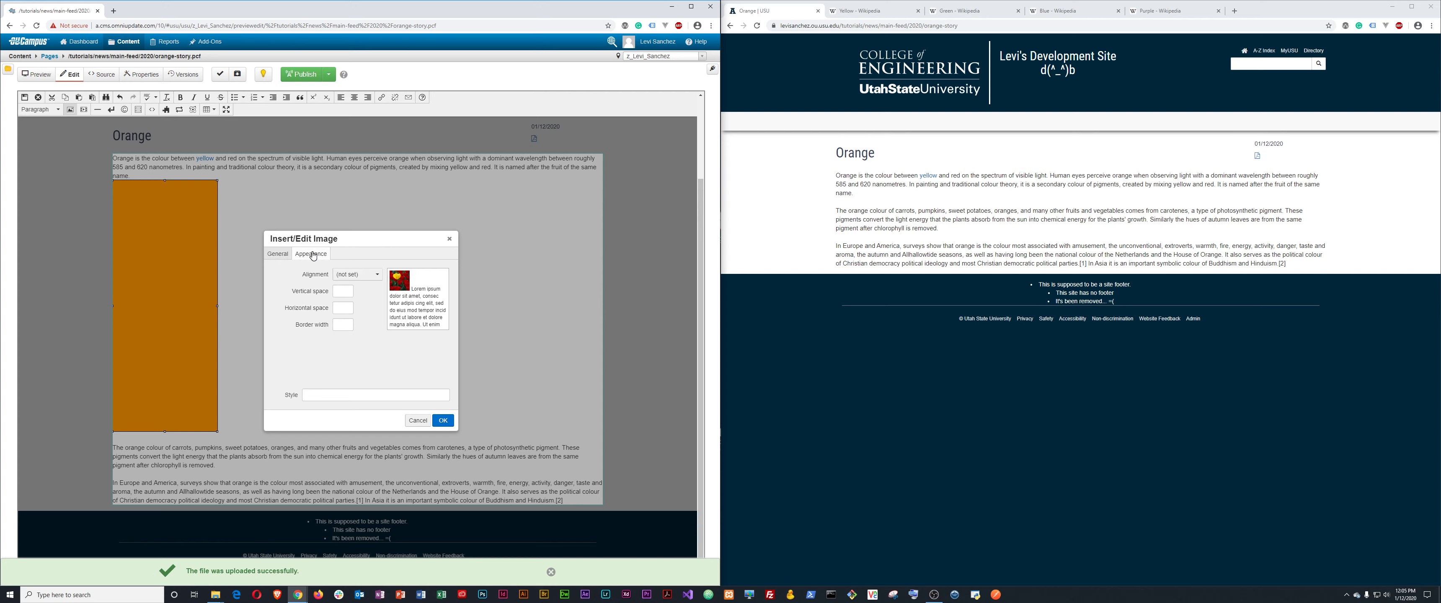
left_click(352, 274)
left_click(377, 399)
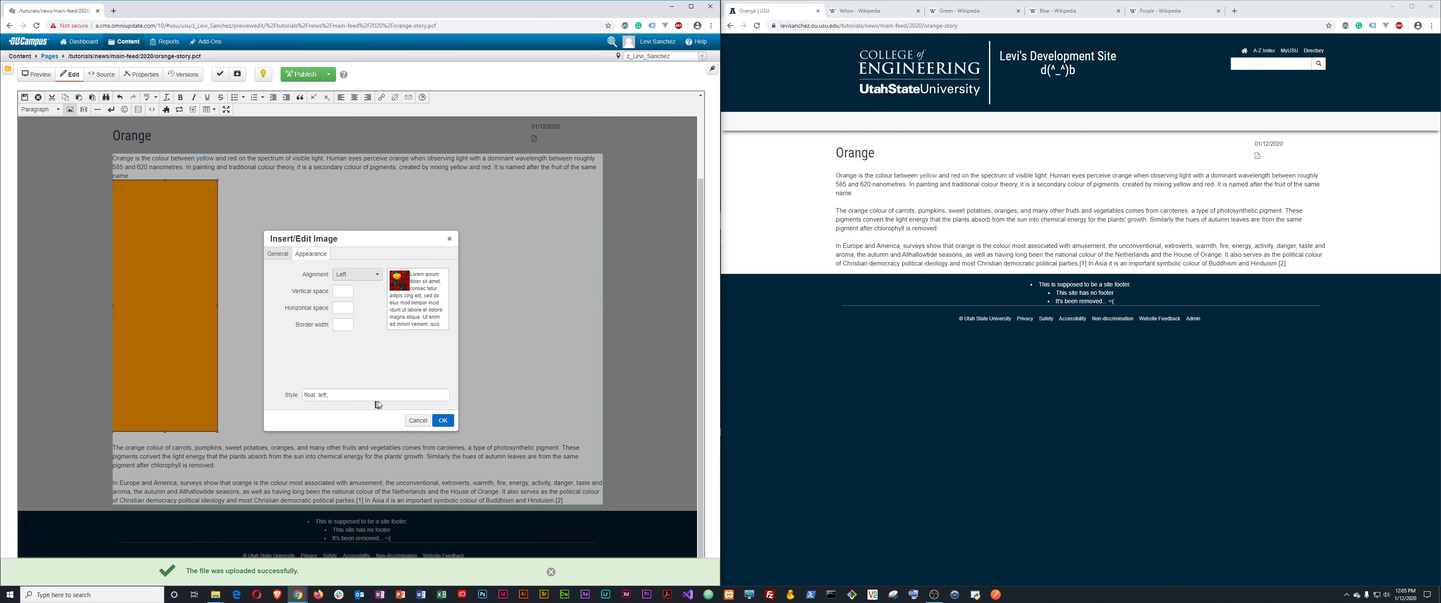
left_click(442, 421)
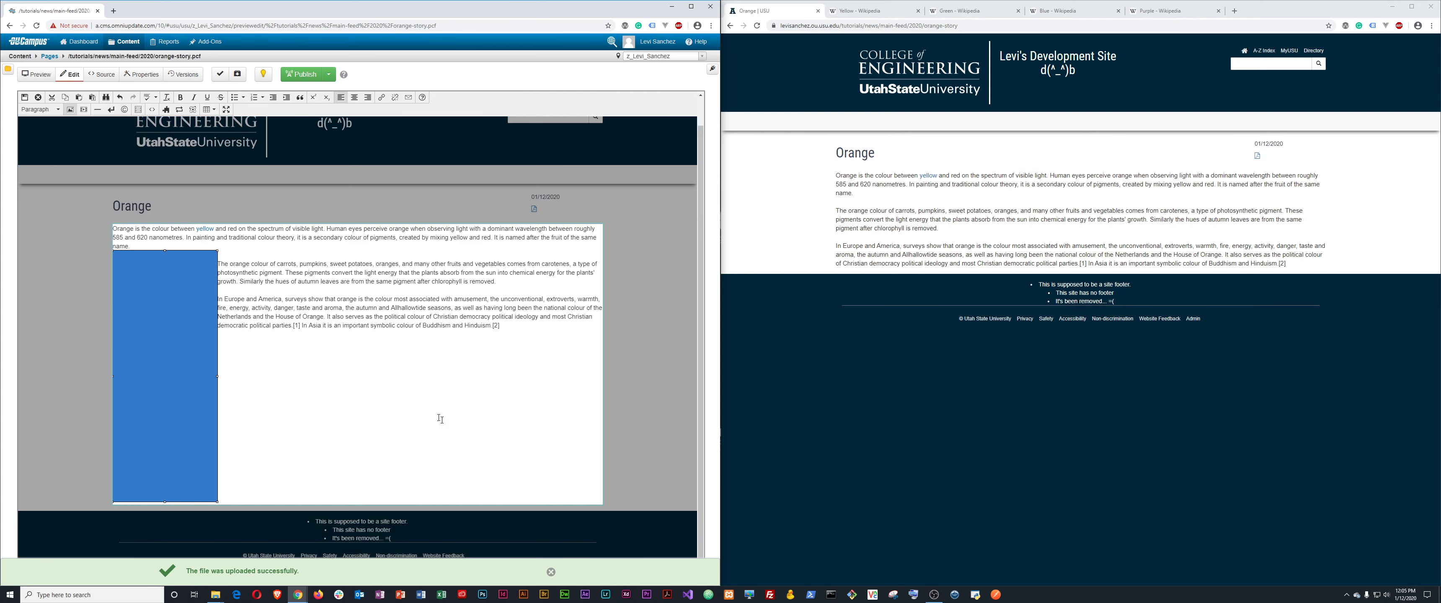
left_click(333, 308)
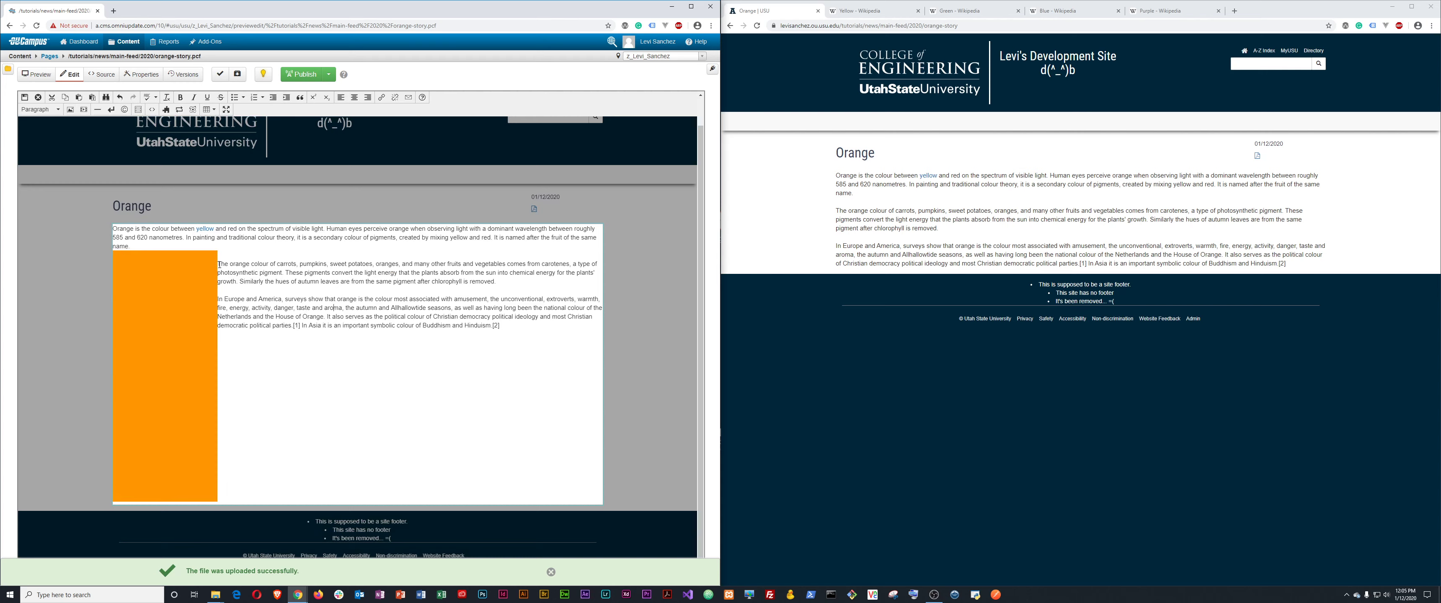
Save the Orange article's content and publish orange-story.pcf, including its unpublished dependencies
left_click(25, 98)
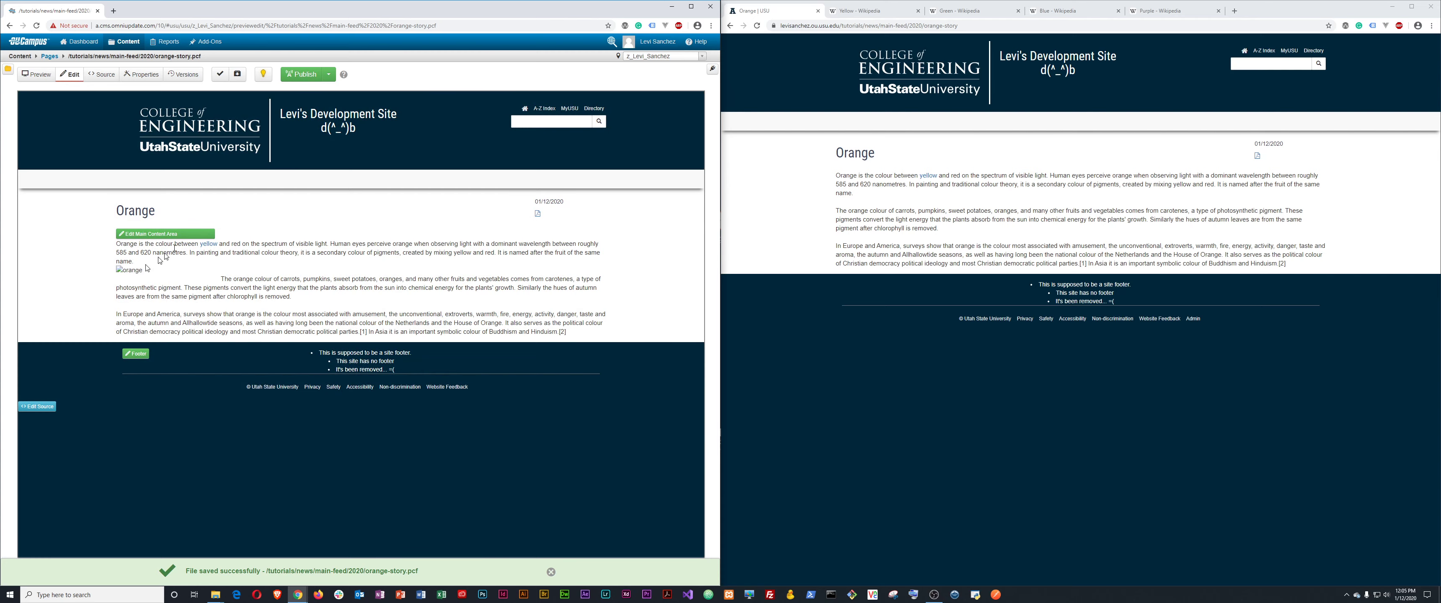
left_click(305, 75)
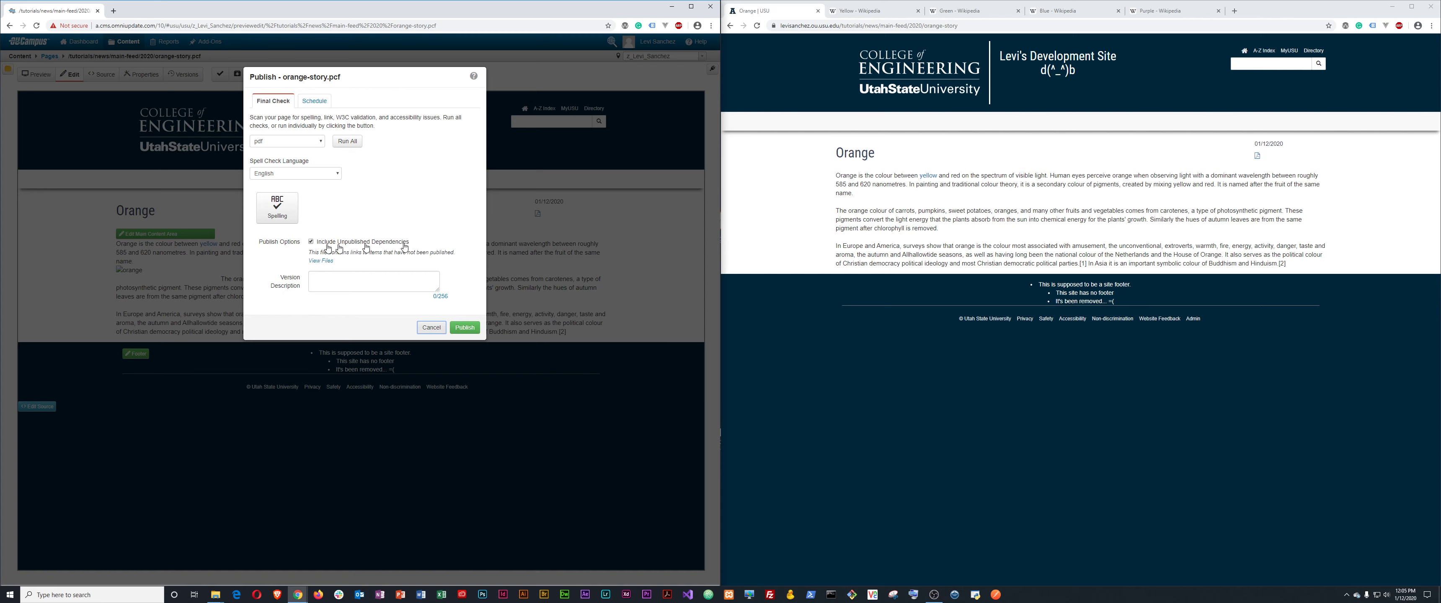
left_click(465, 328)
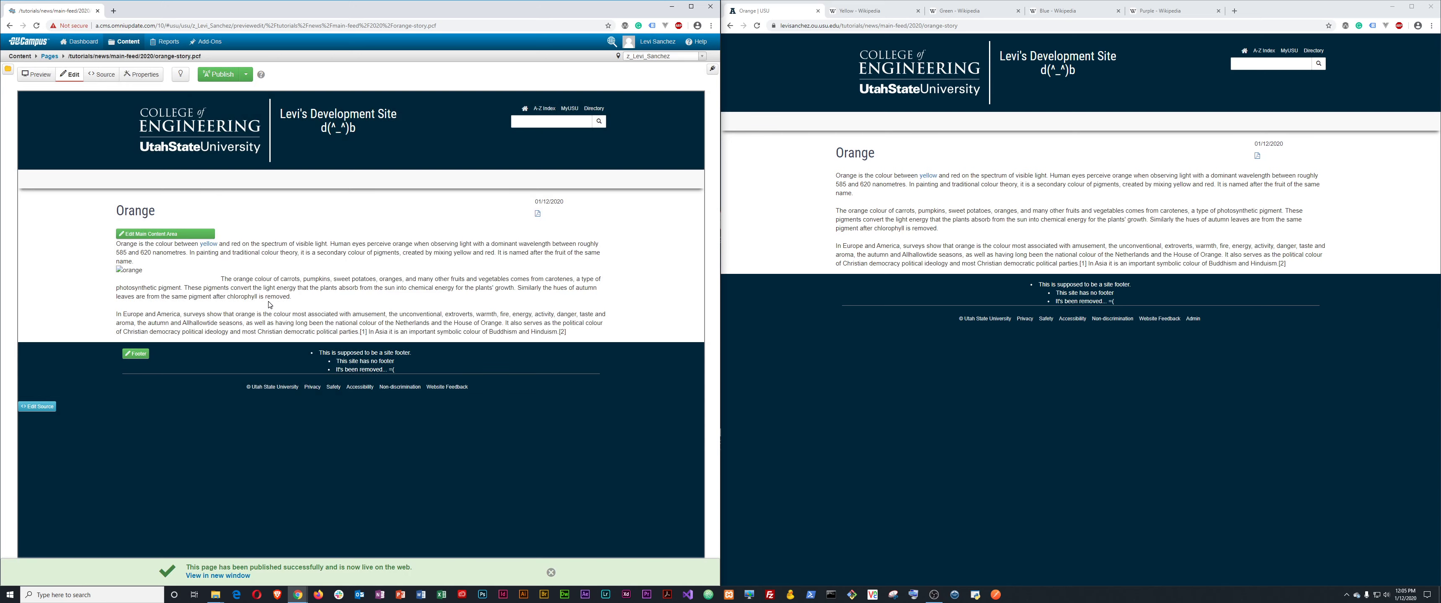
Reload the live Orange article to check the image placement, and return to the live News page
left_click(871, 236)
key("F5")
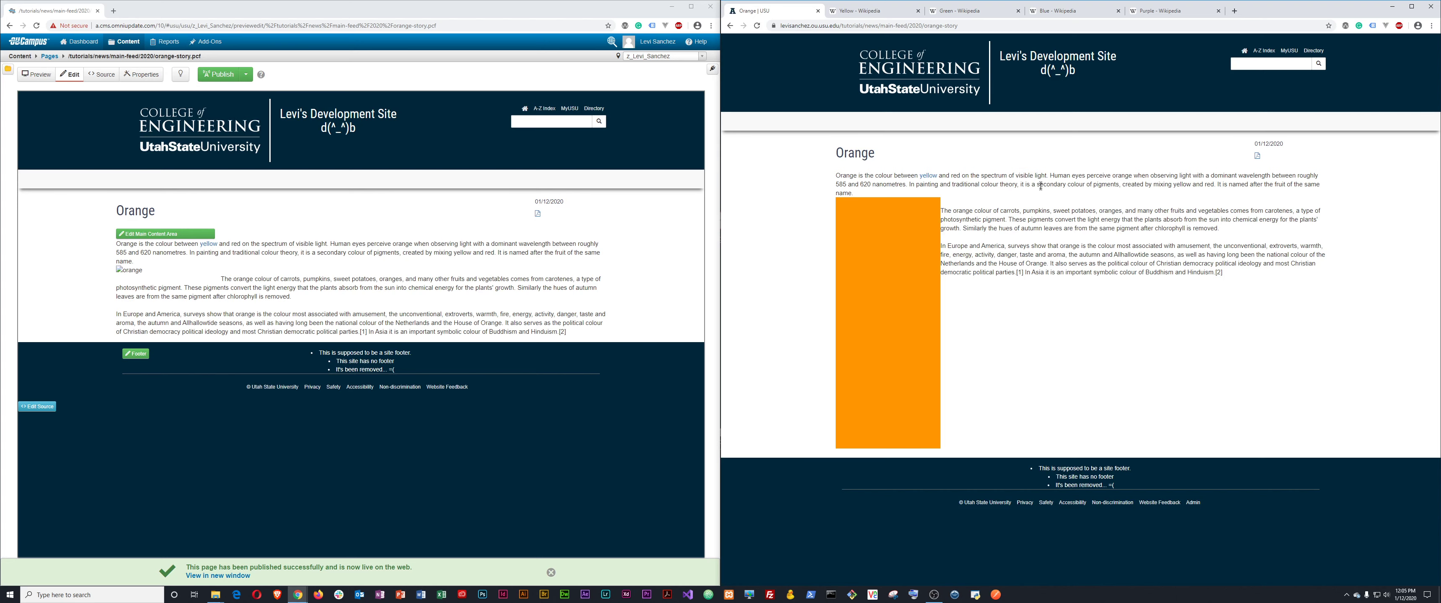
left_click(730, 26)
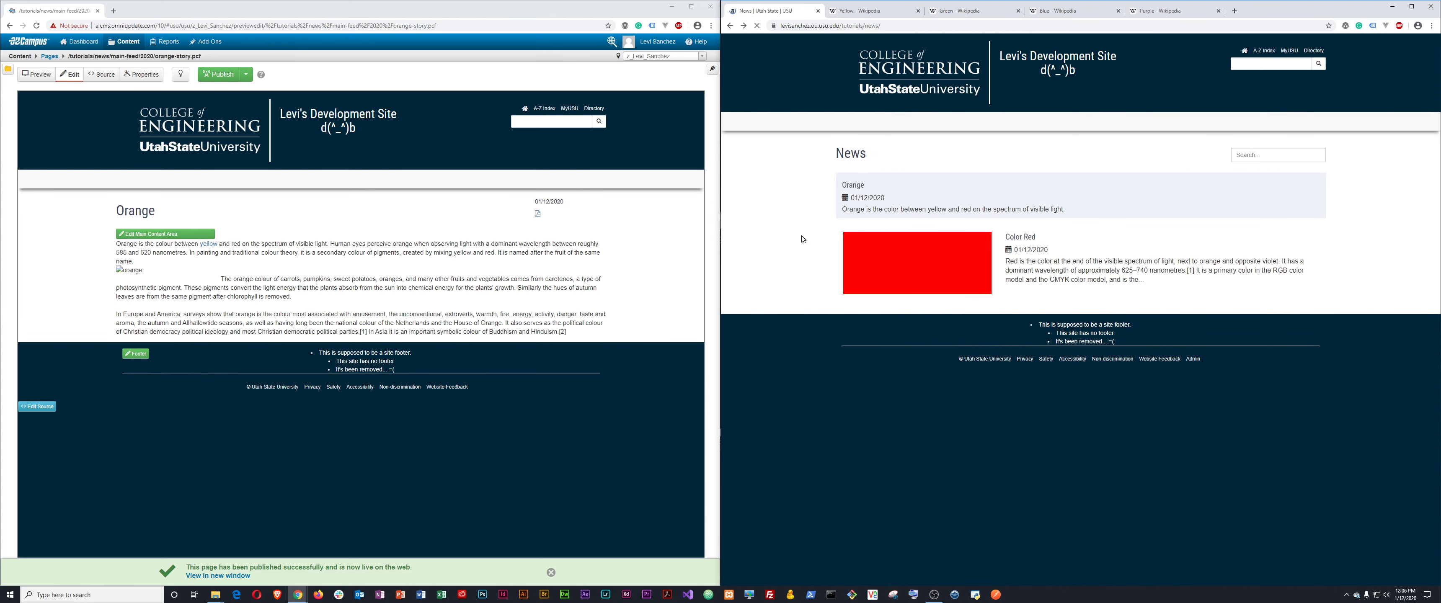
Publish index.pcf in the tutorials/news folder again
left_click(50, 56)
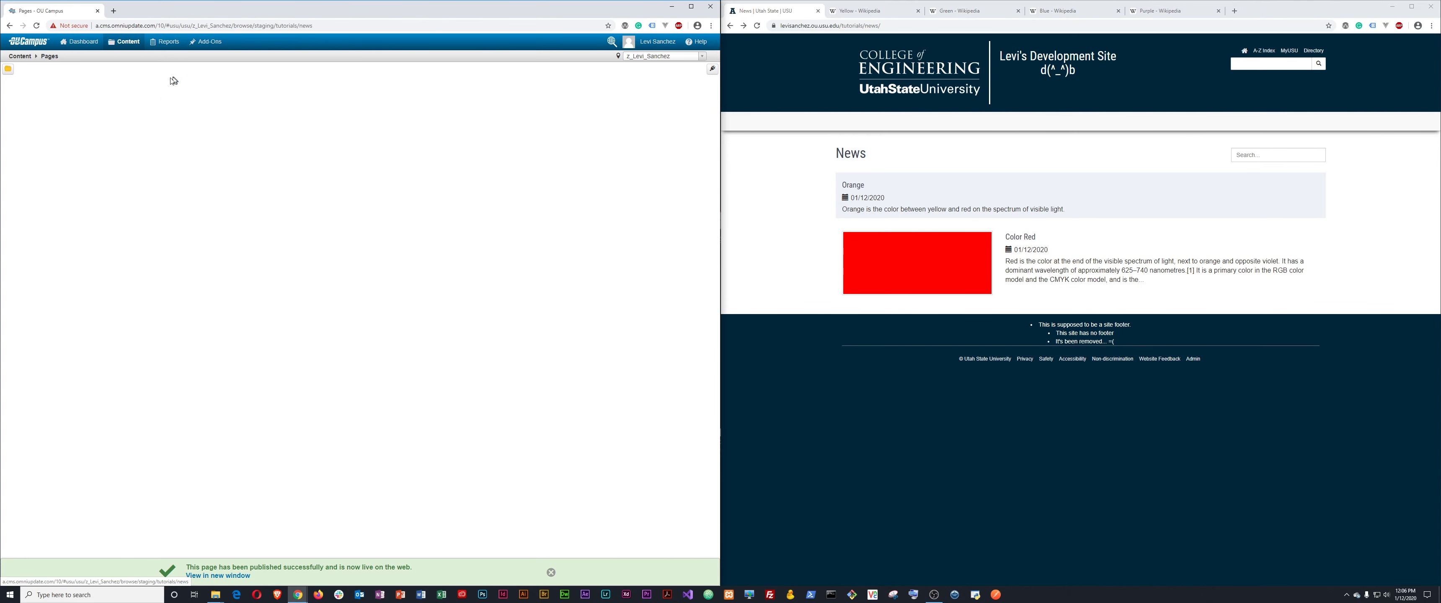
left_click(311, 128)
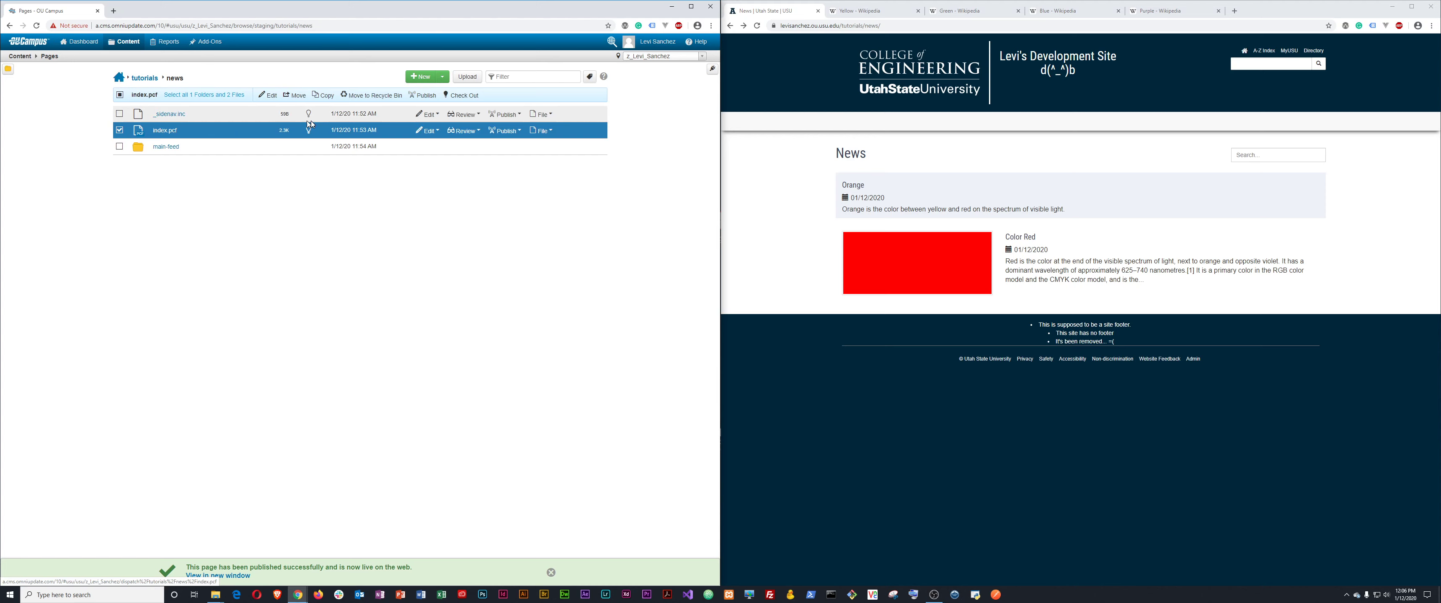
left_click(423, 95)
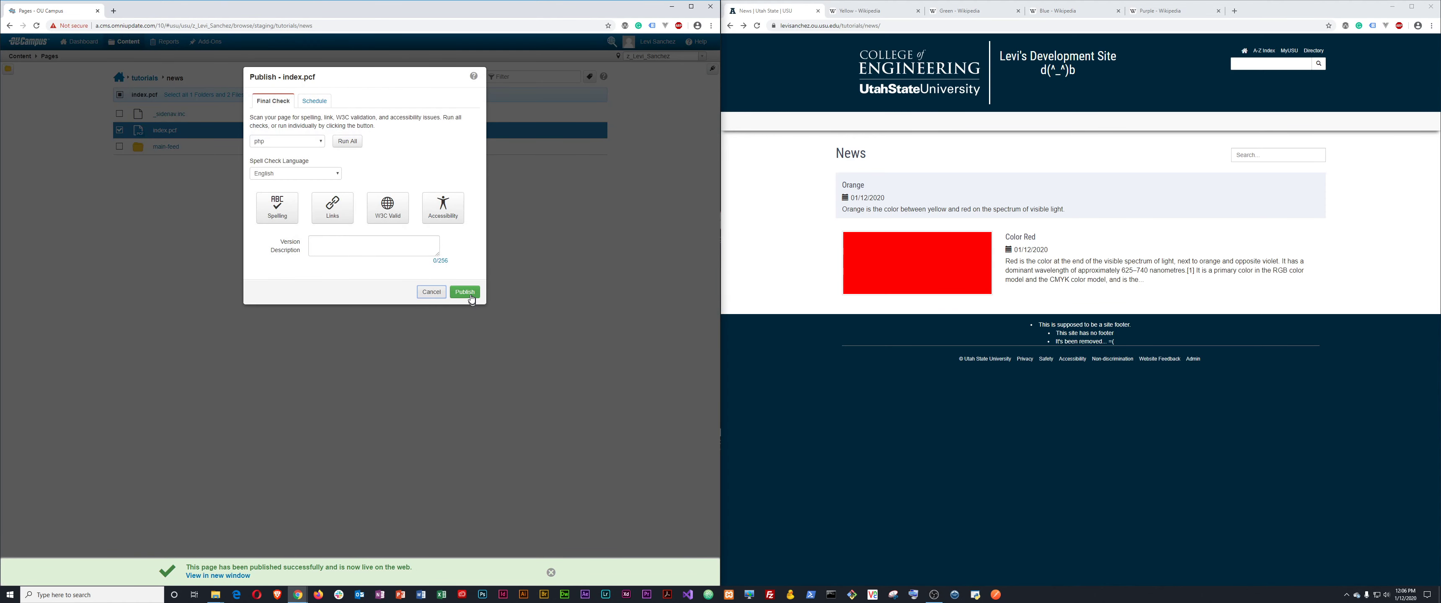
left_click(465, 292)
left_click(235, 126)
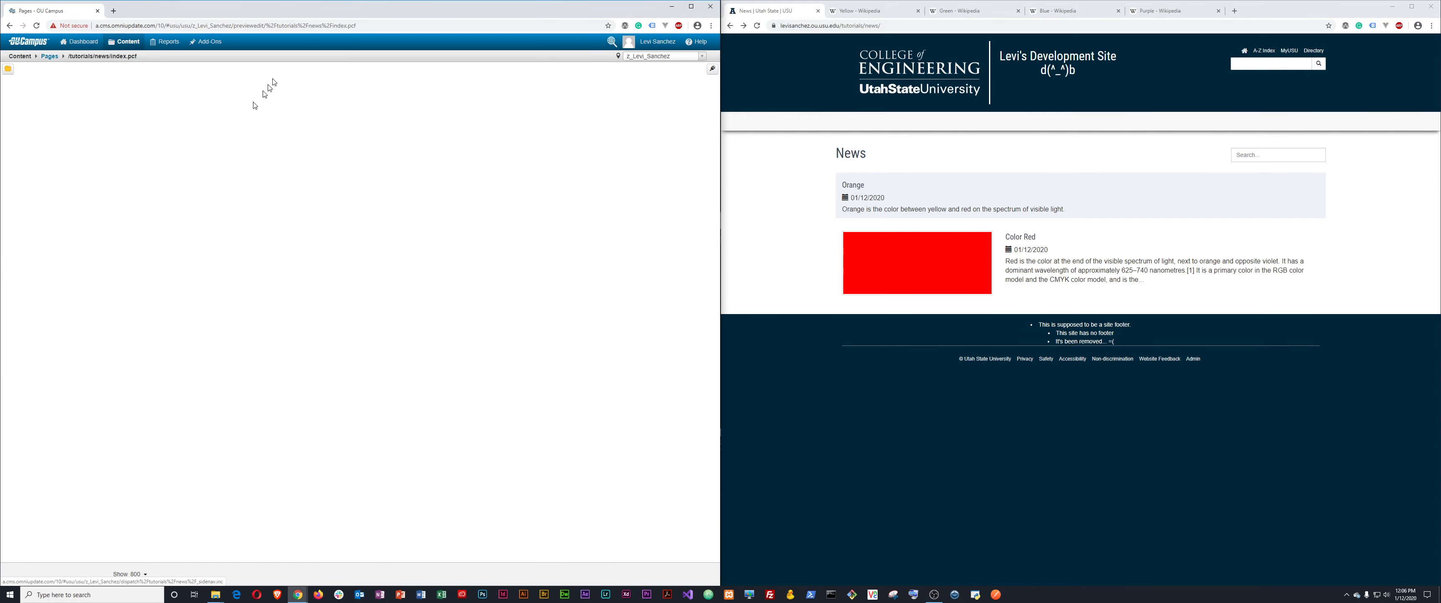
left_click(218, 74)
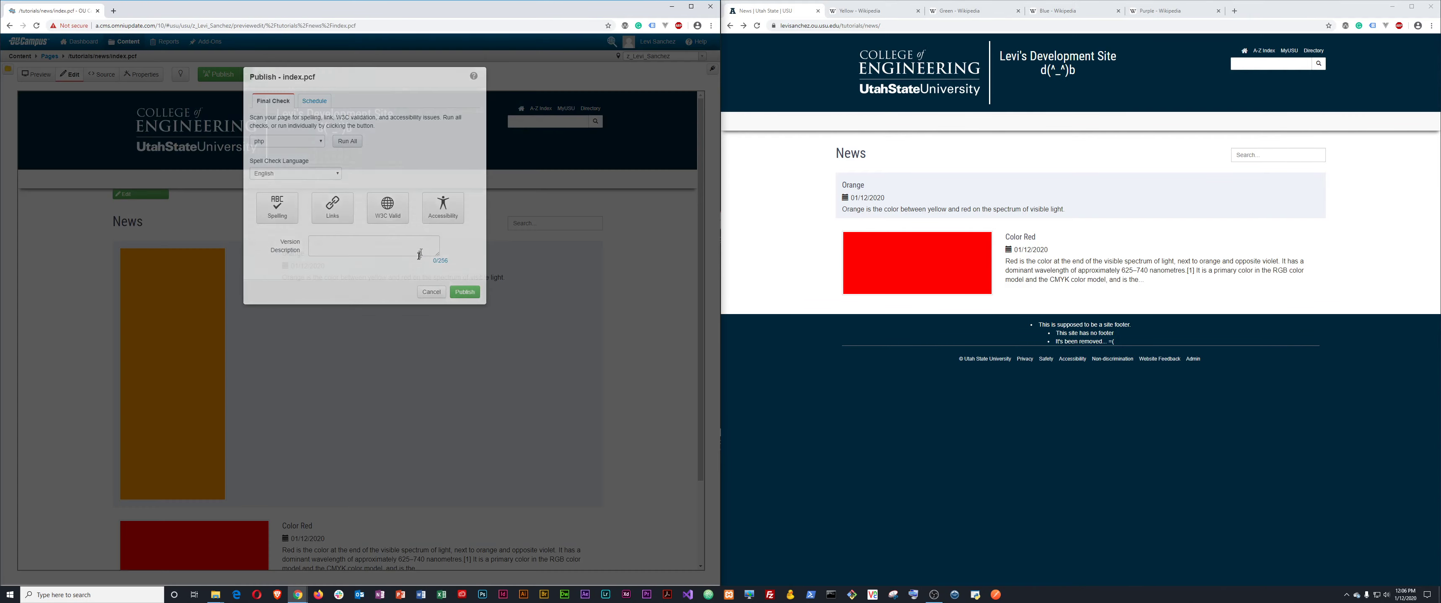
left_click(455, 292)
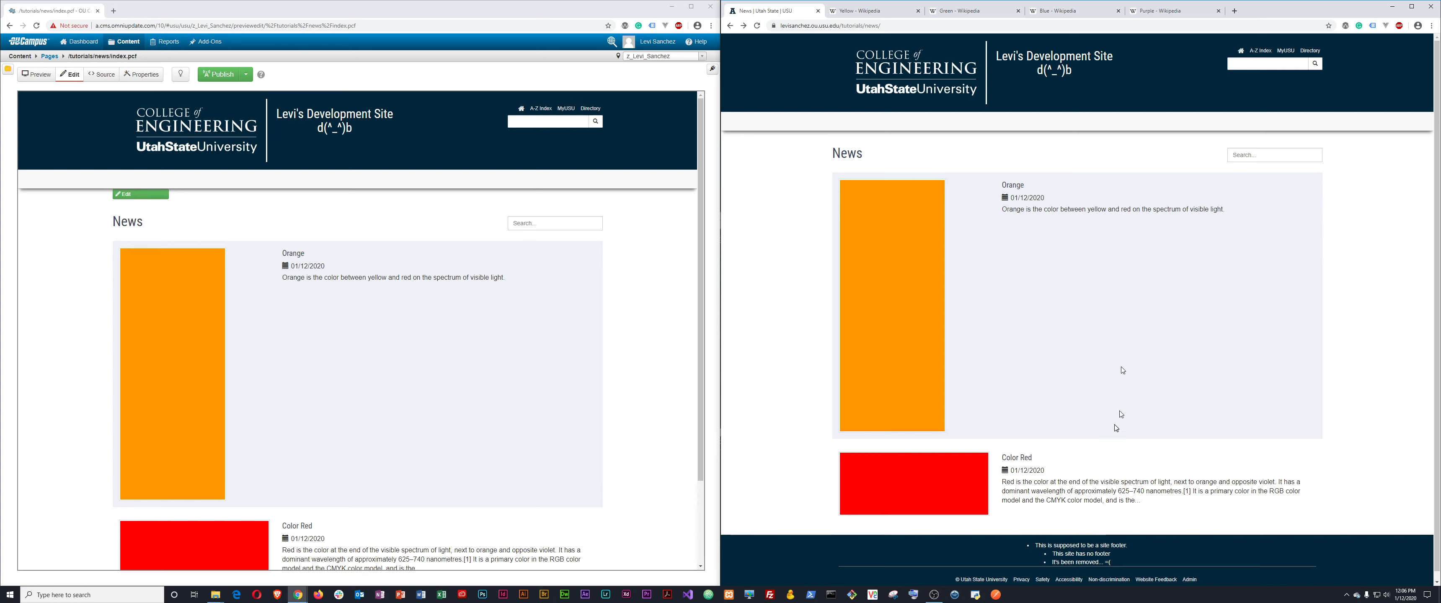
Open the page properties of orange-story.pcf in main-feed/2020
left_click(46, 55)
left_click(171, 147)
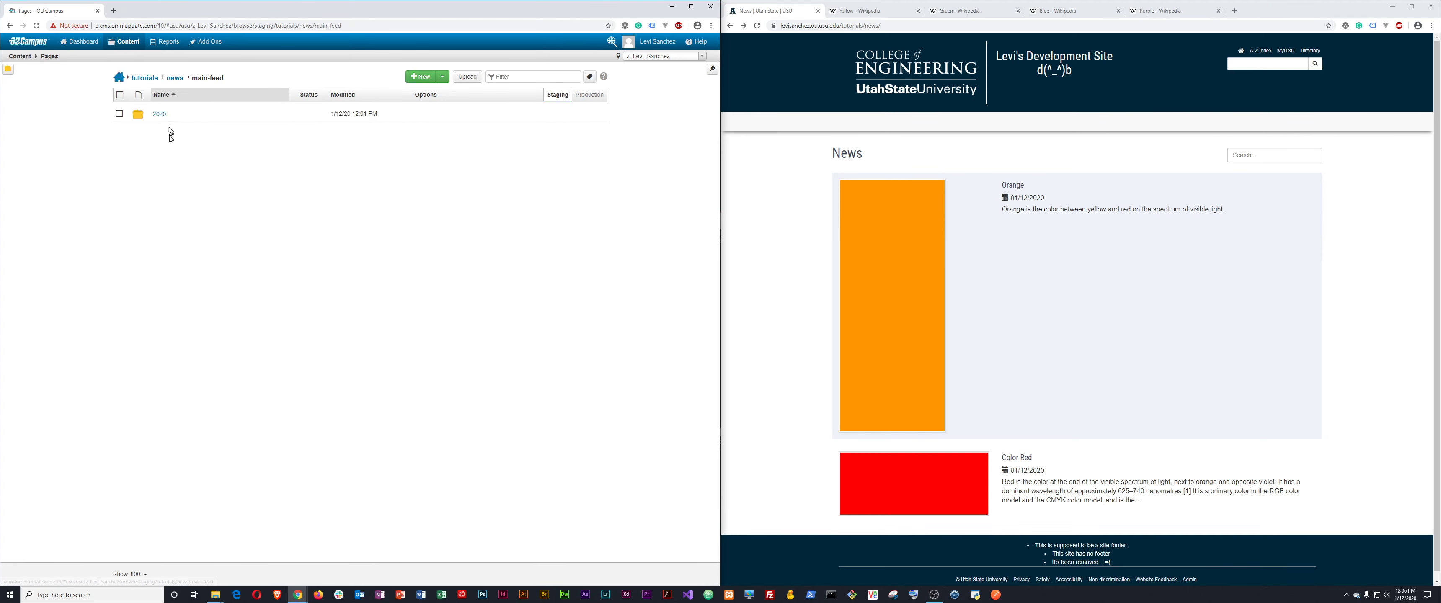
left_click(160, 115)
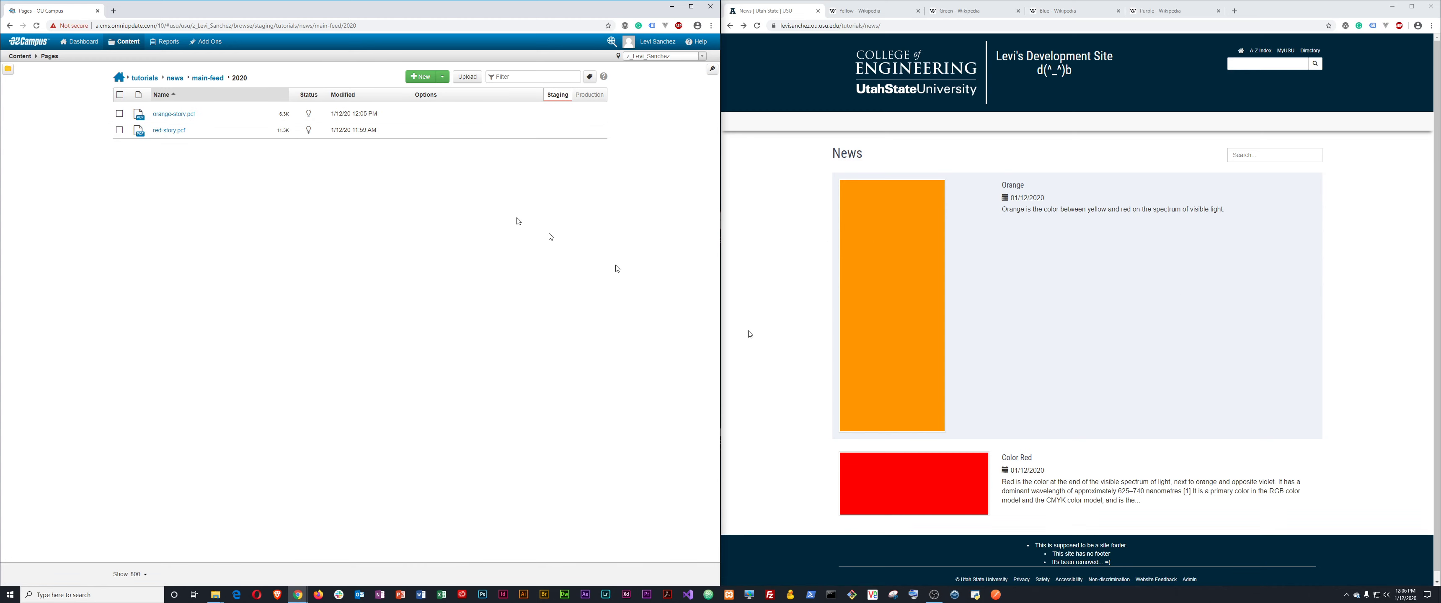
left_click(168, 114)
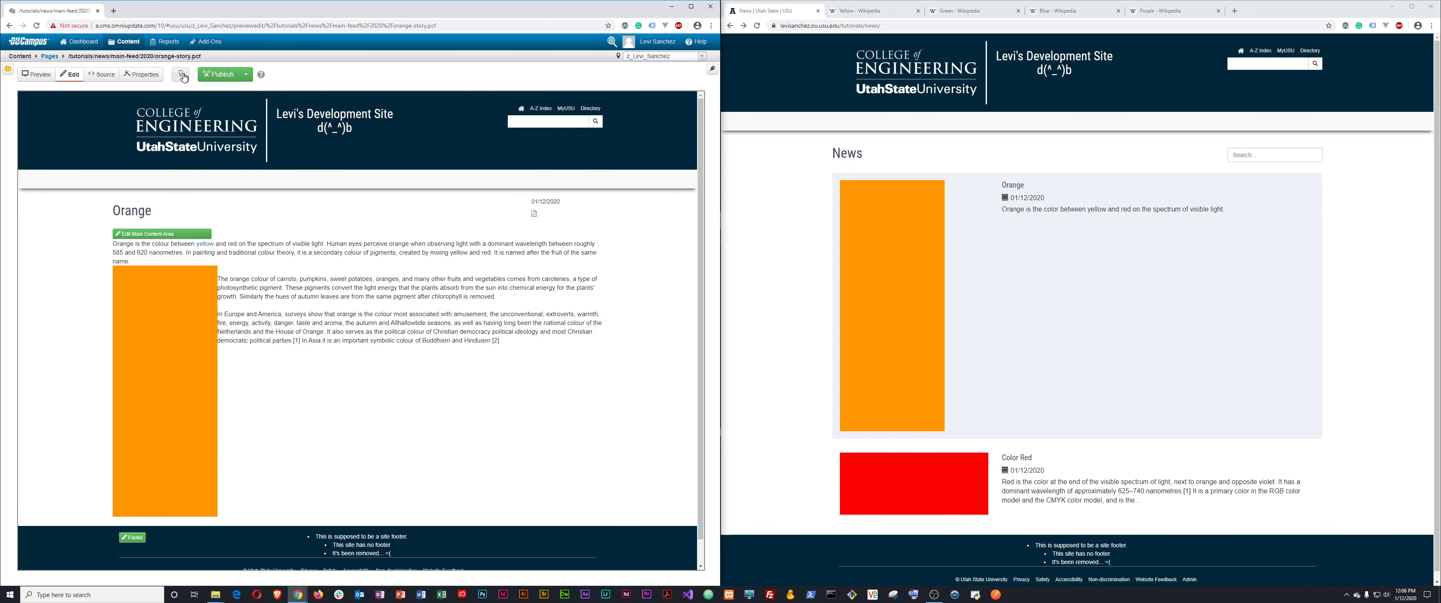
left_click(144, 74)
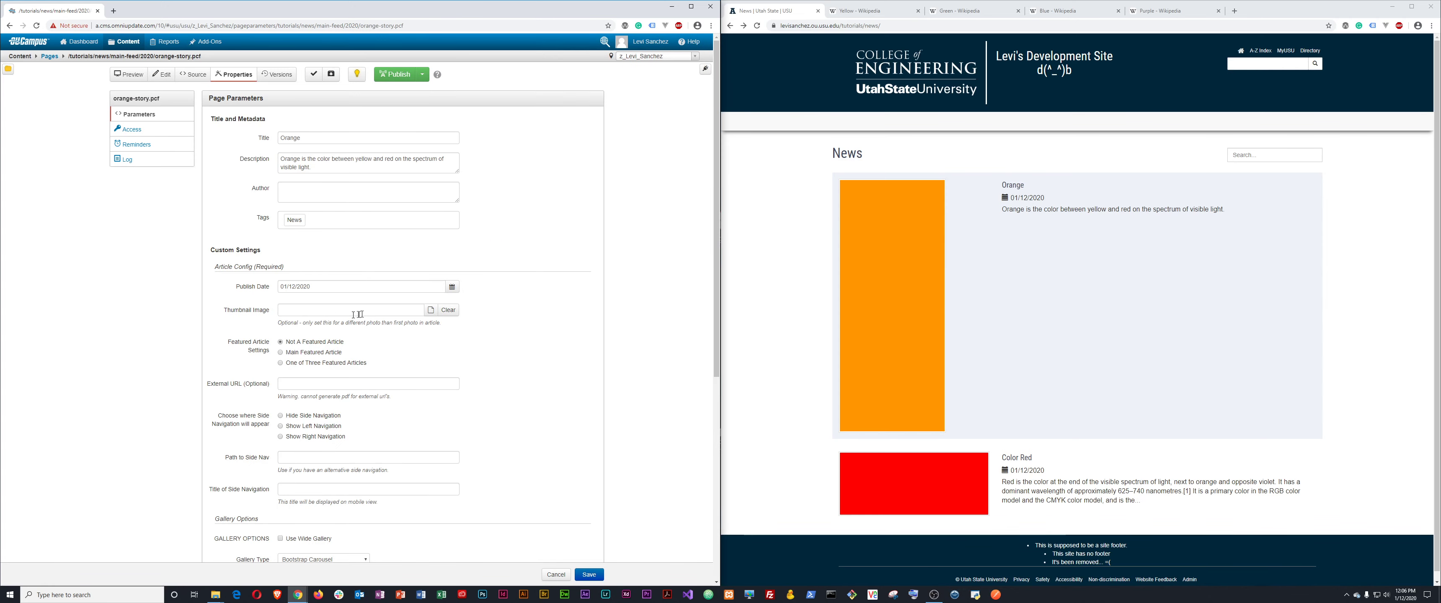
Start choosing the article's thumbnail image and browse to the tutorials/images folder
left_click(429, 312)
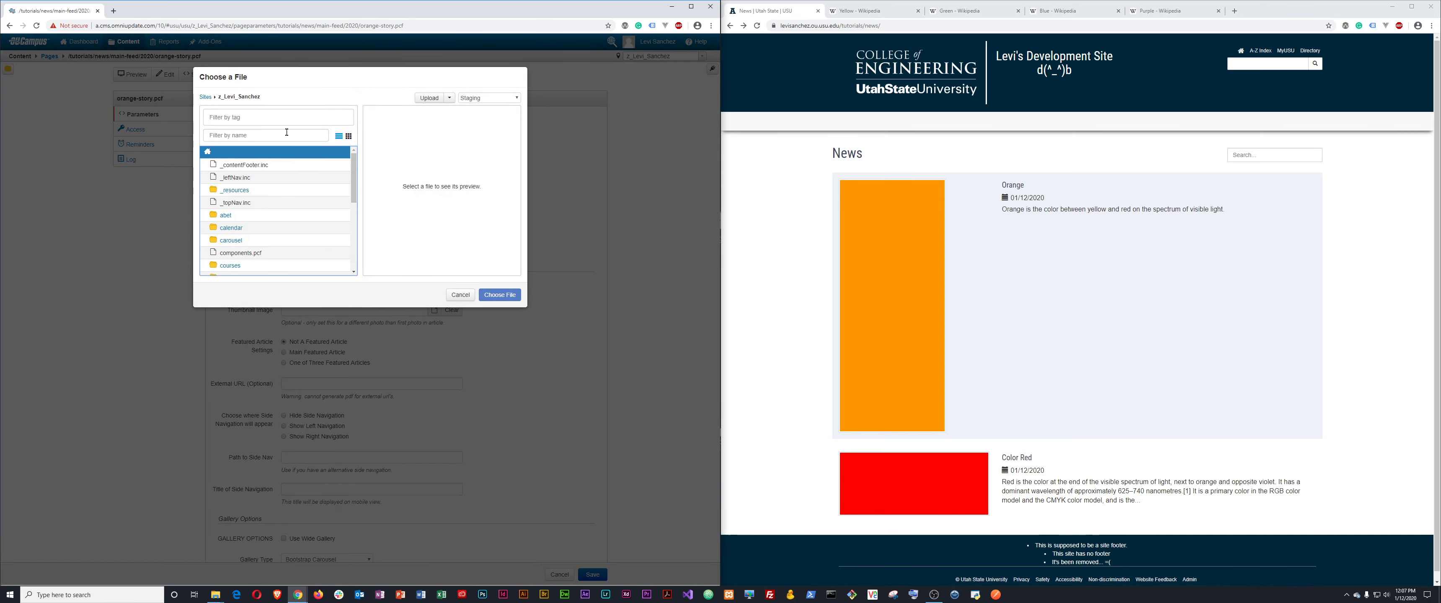
left_click(285, 135)
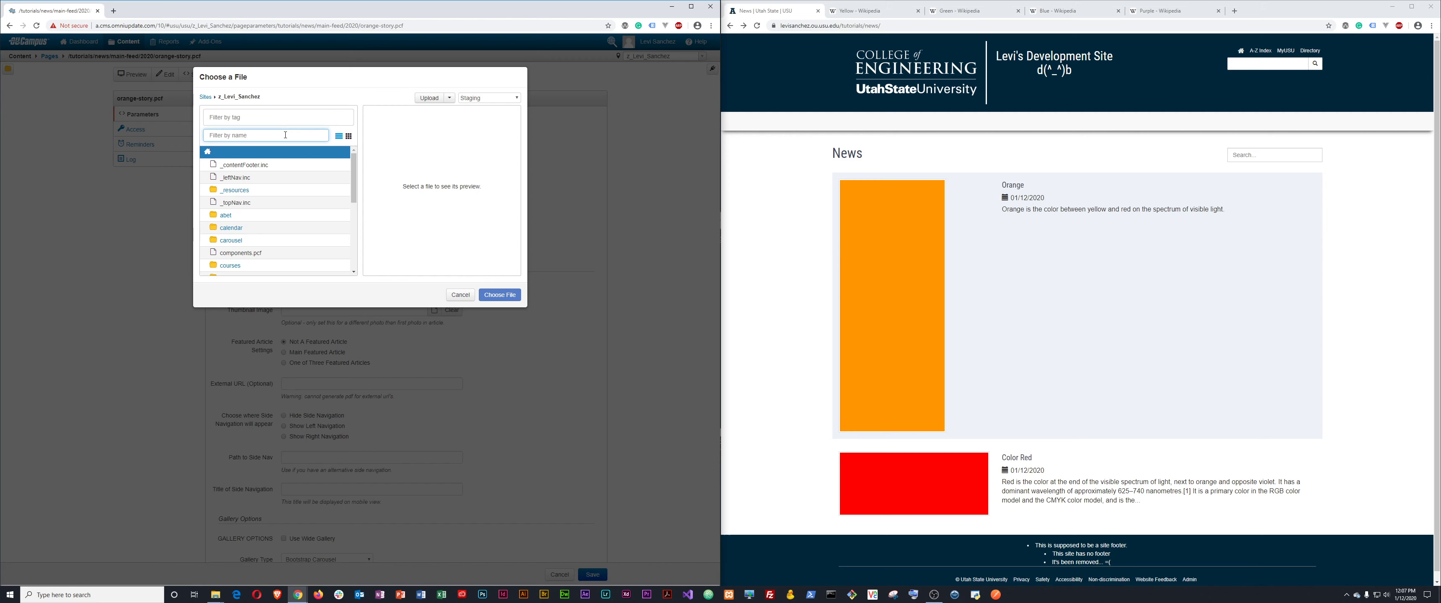
type("tut")
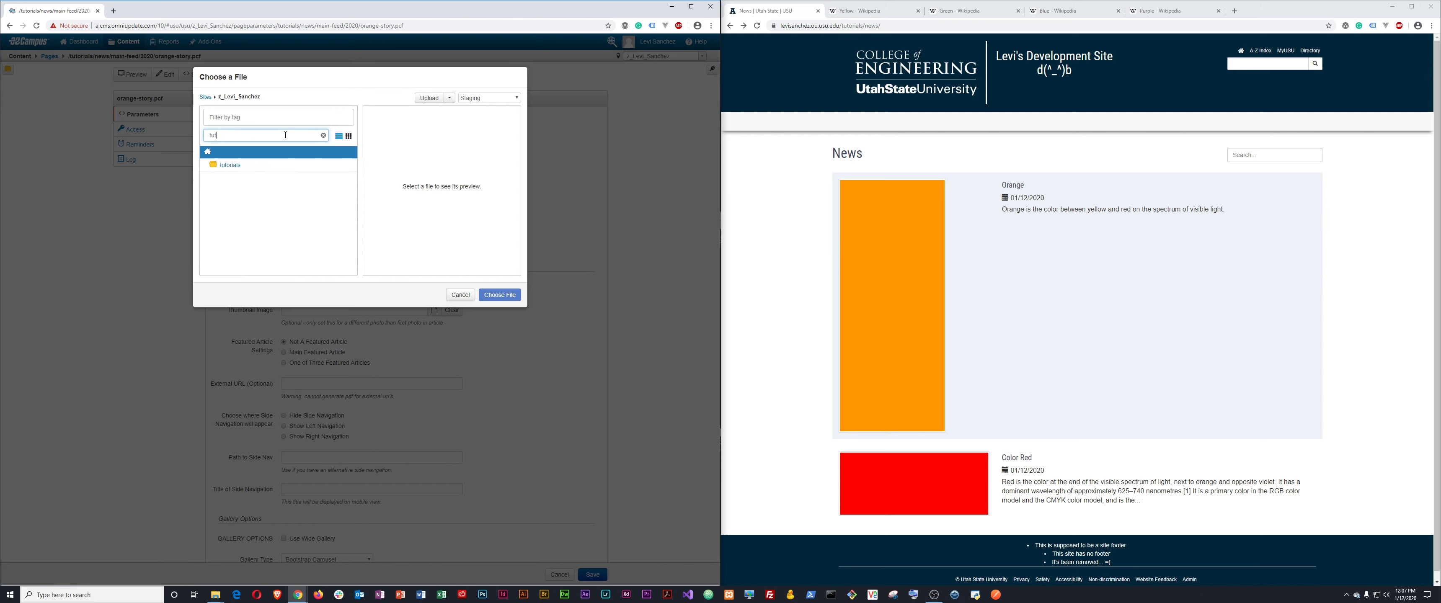
left_click(230, 165)
left_click(244, 191)
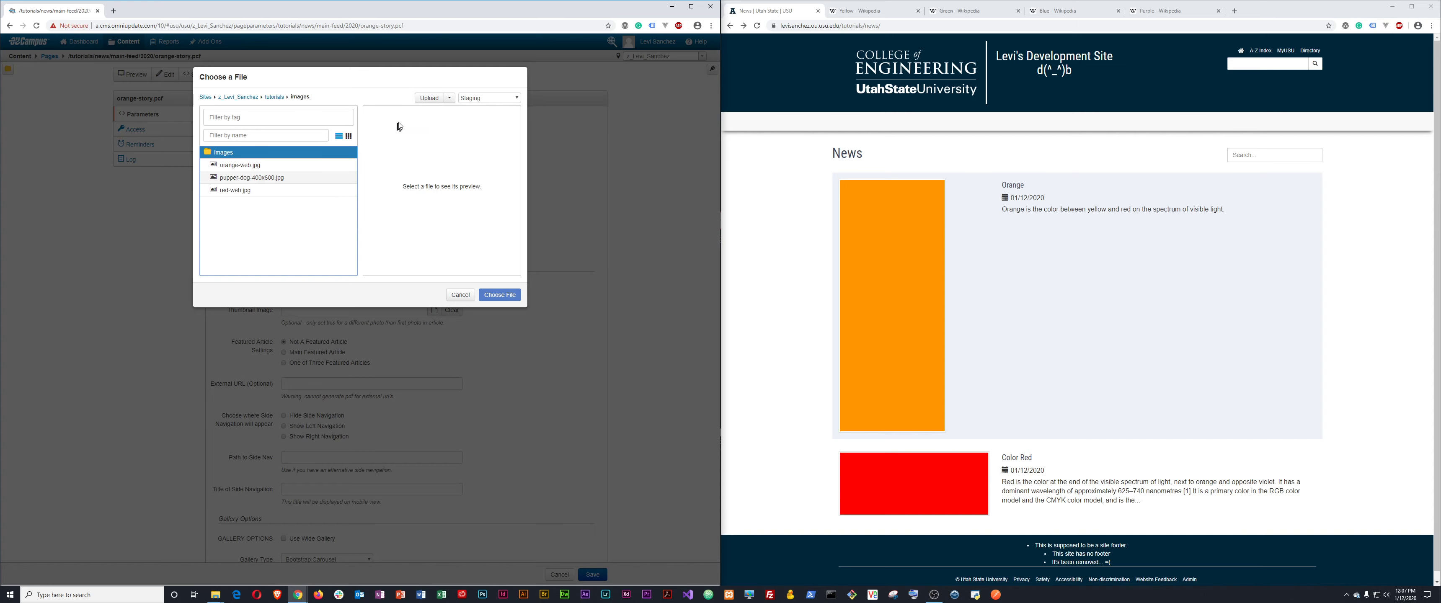
Upload orange-400x300.jpg from the colors/thumbnails folder to tutorials/images and set it as the article's thumbnail image
left_click(428, 98)
left_click(297, 146)
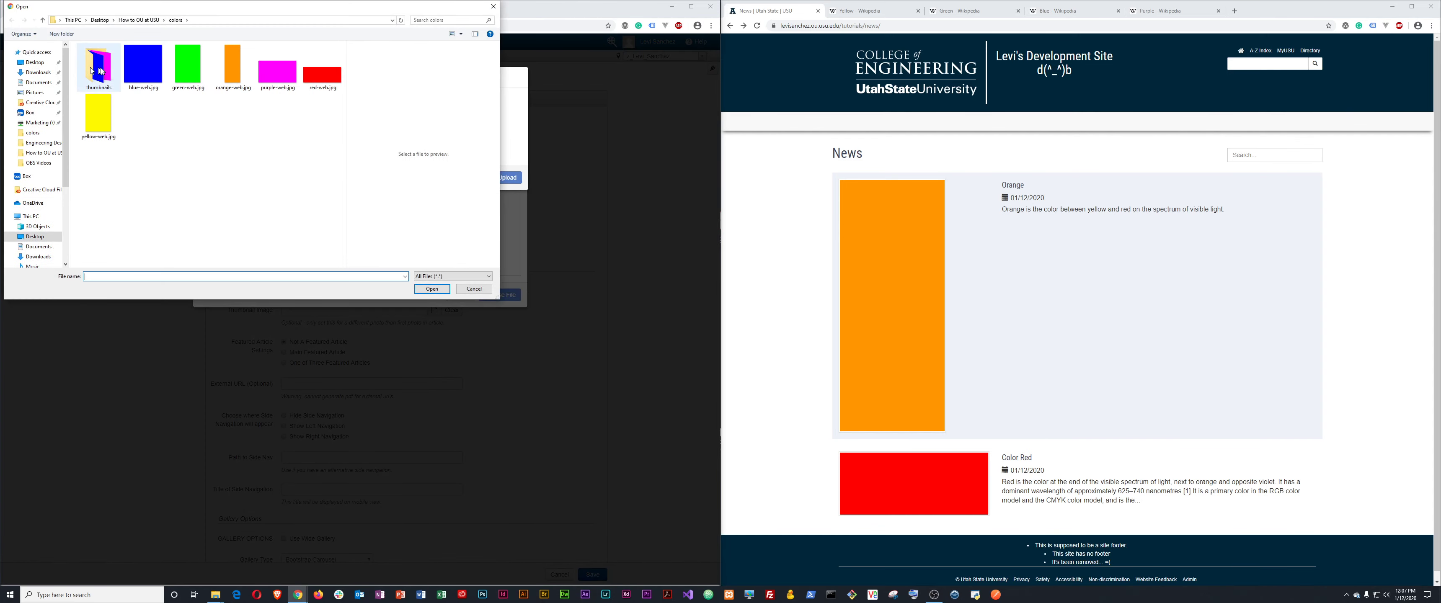
double_click(107, 62)
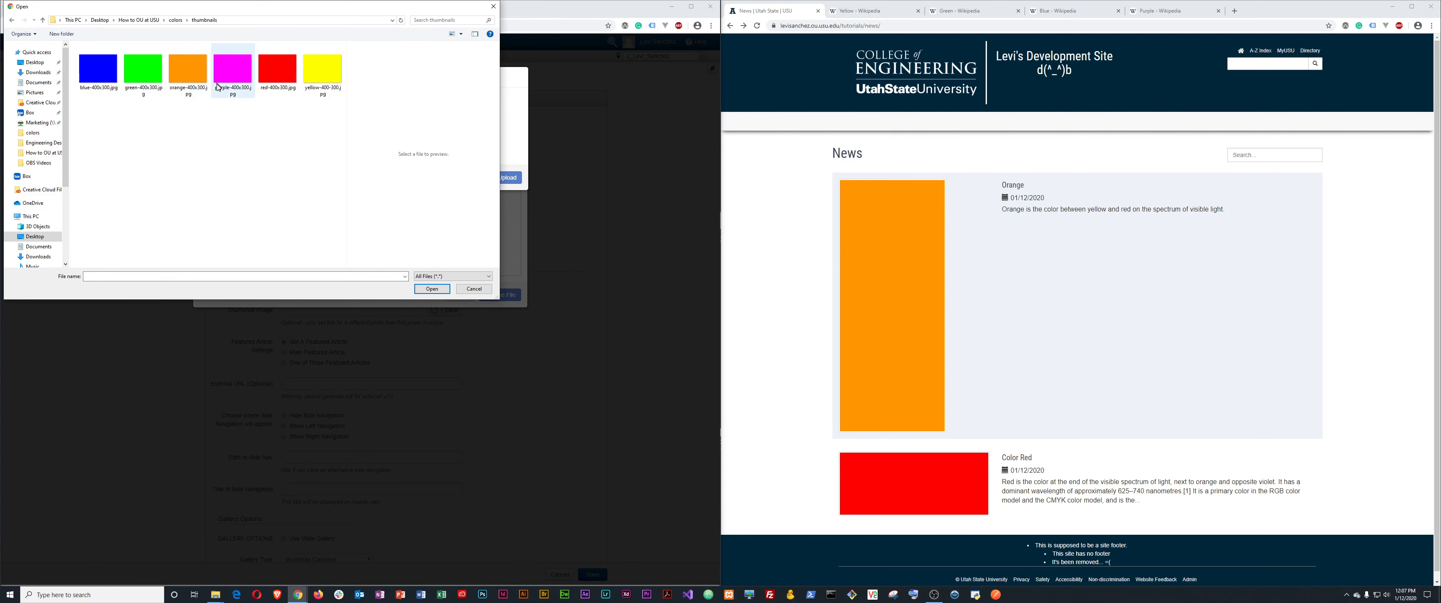
left_click(194, 71)
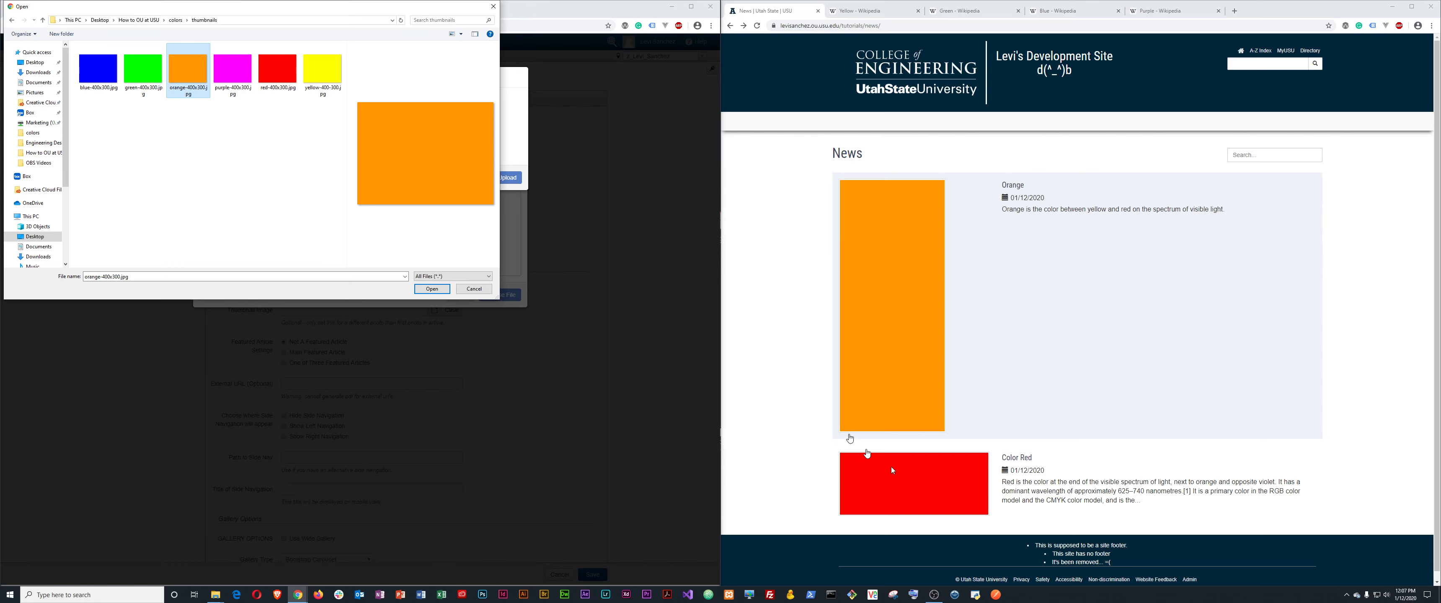
left_click(422, 290)
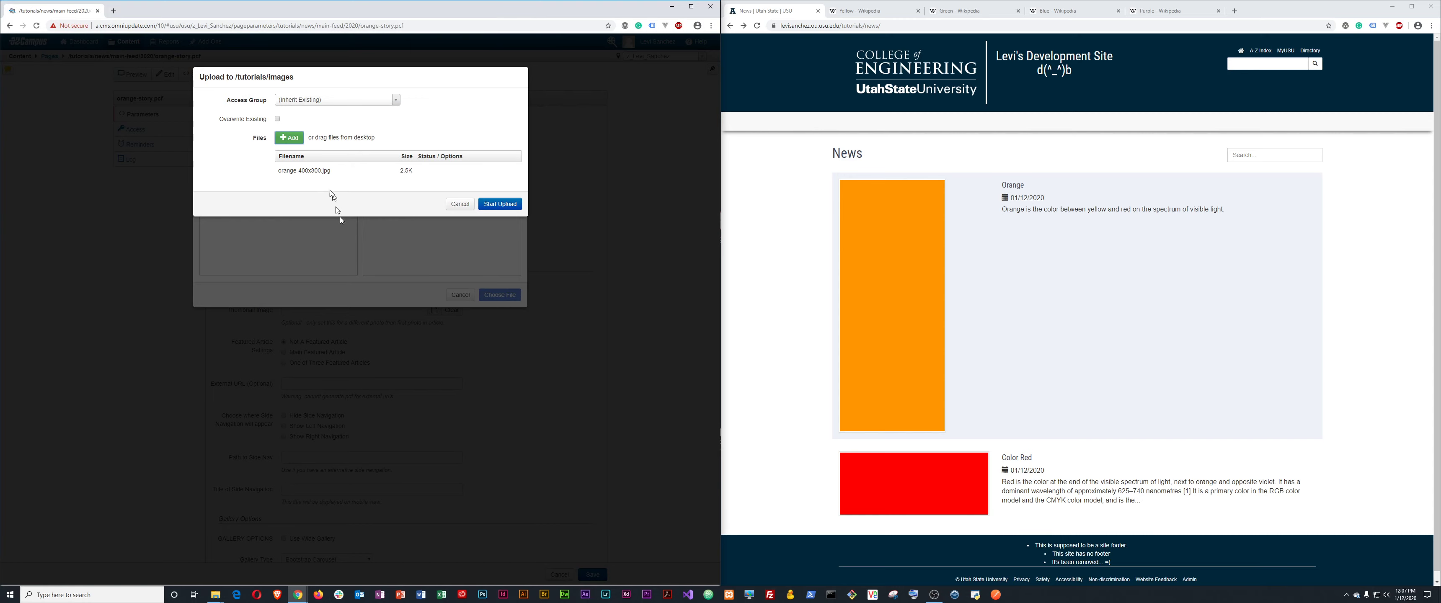
left_click(515, 204)
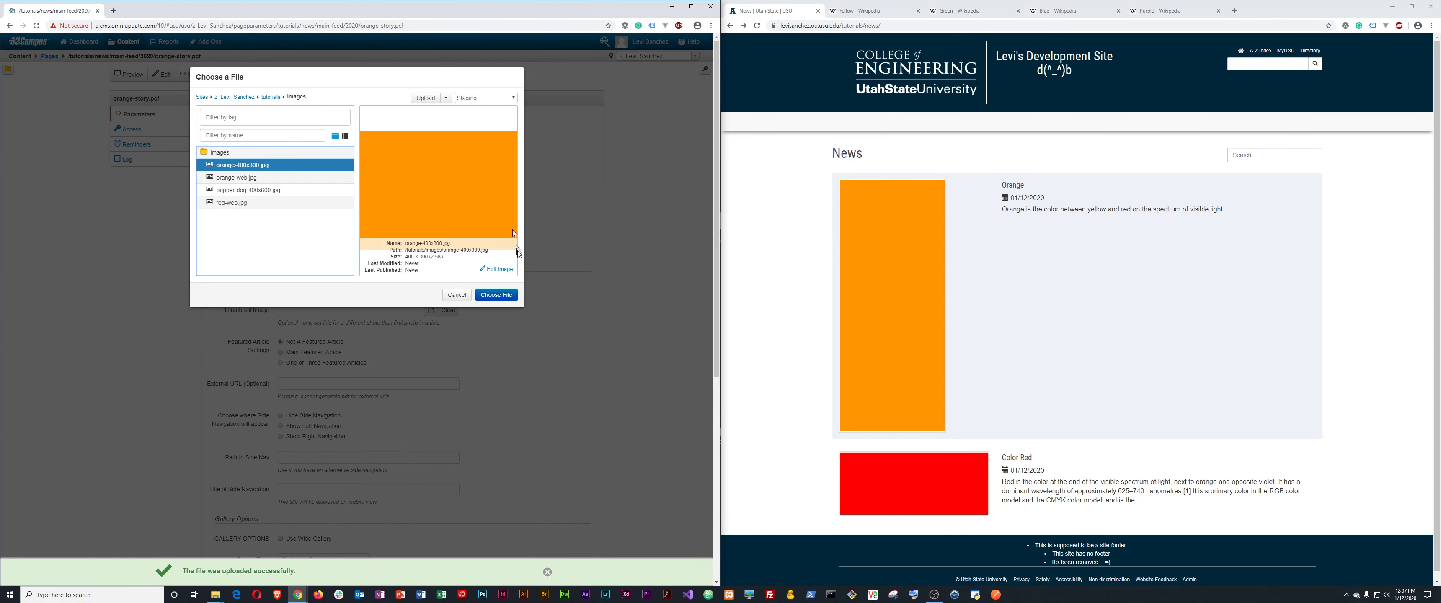
left_click(496, 295)
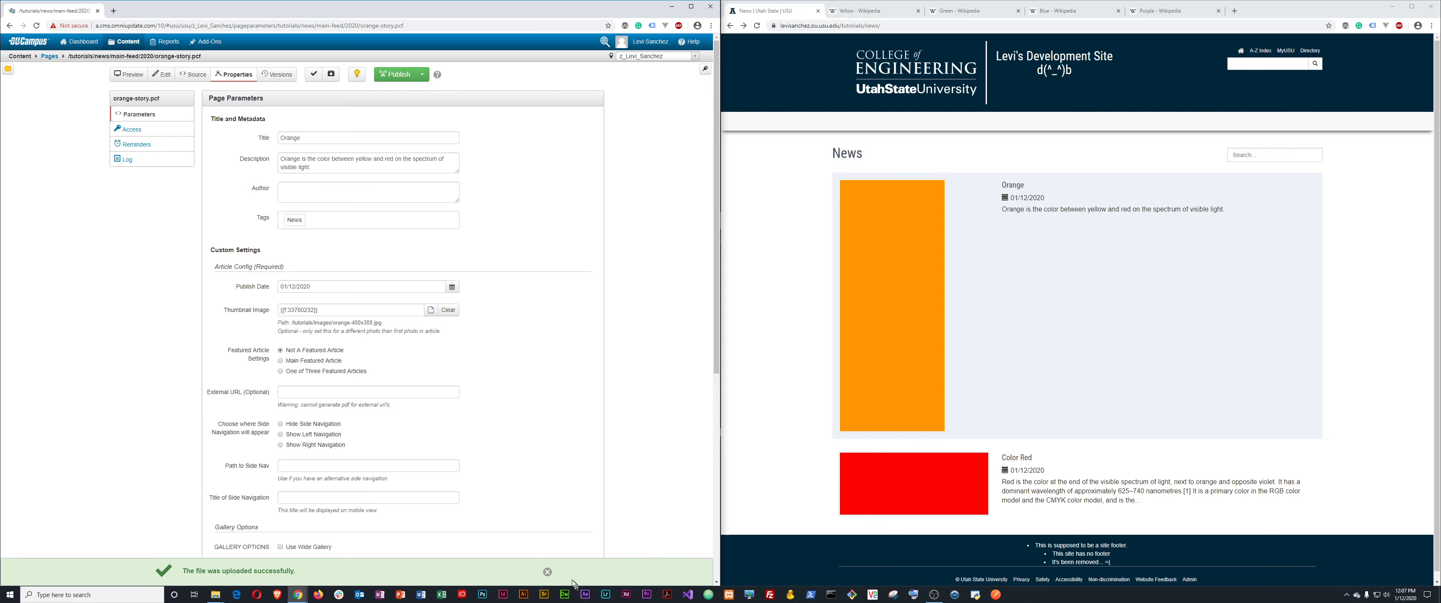
left_click(552, 574)
Review the remaining page parameters, from the side navigation settings to the PDF layout configuration
scroll(297, 368, "down", 5)
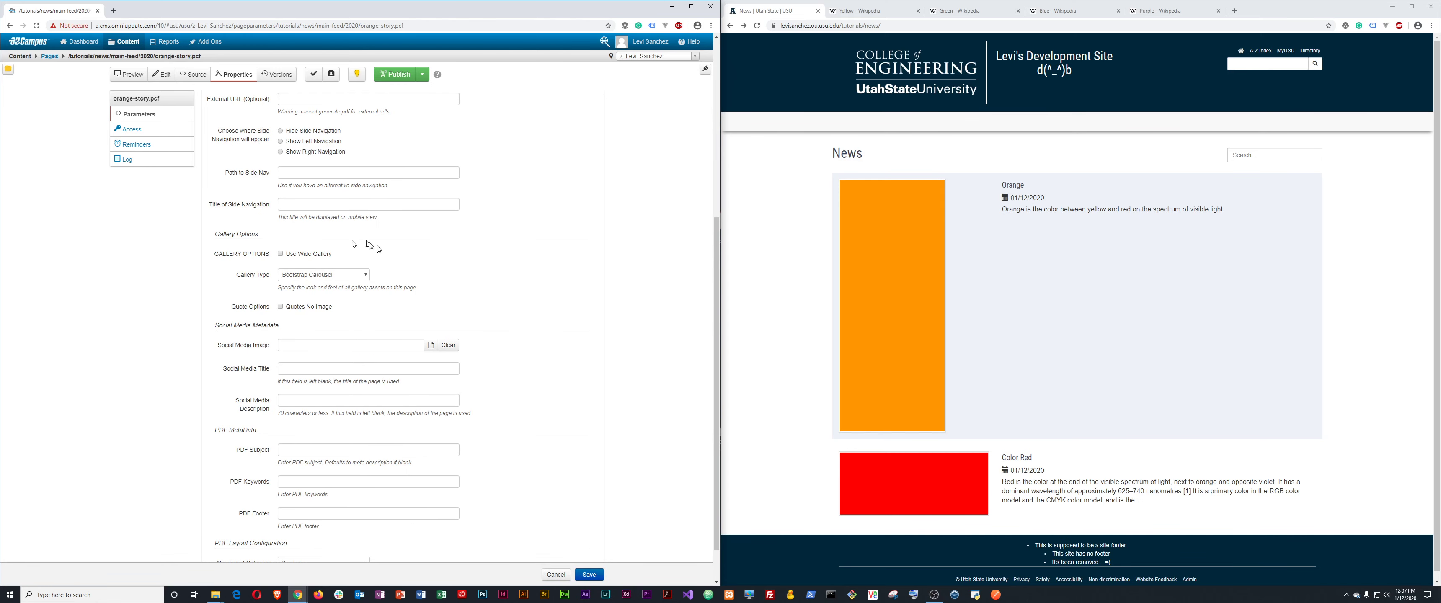
scroll(557, 351, "down", 1)
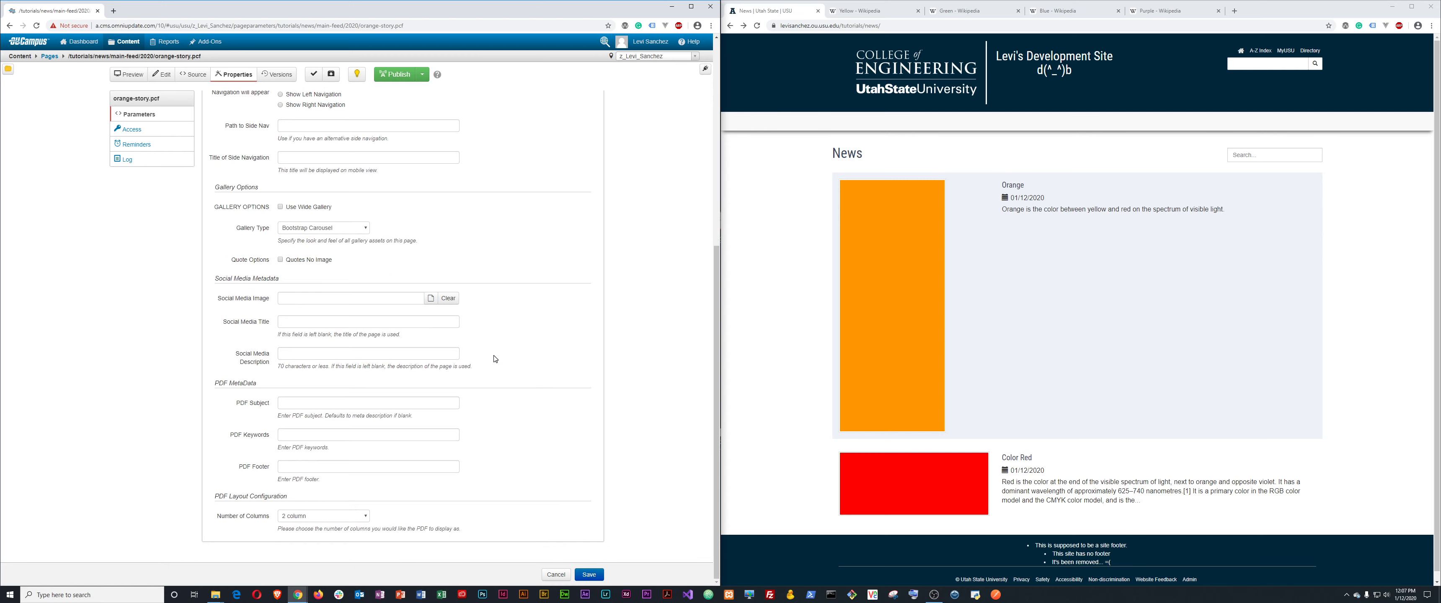
scroll(495, 358, "up", 2)
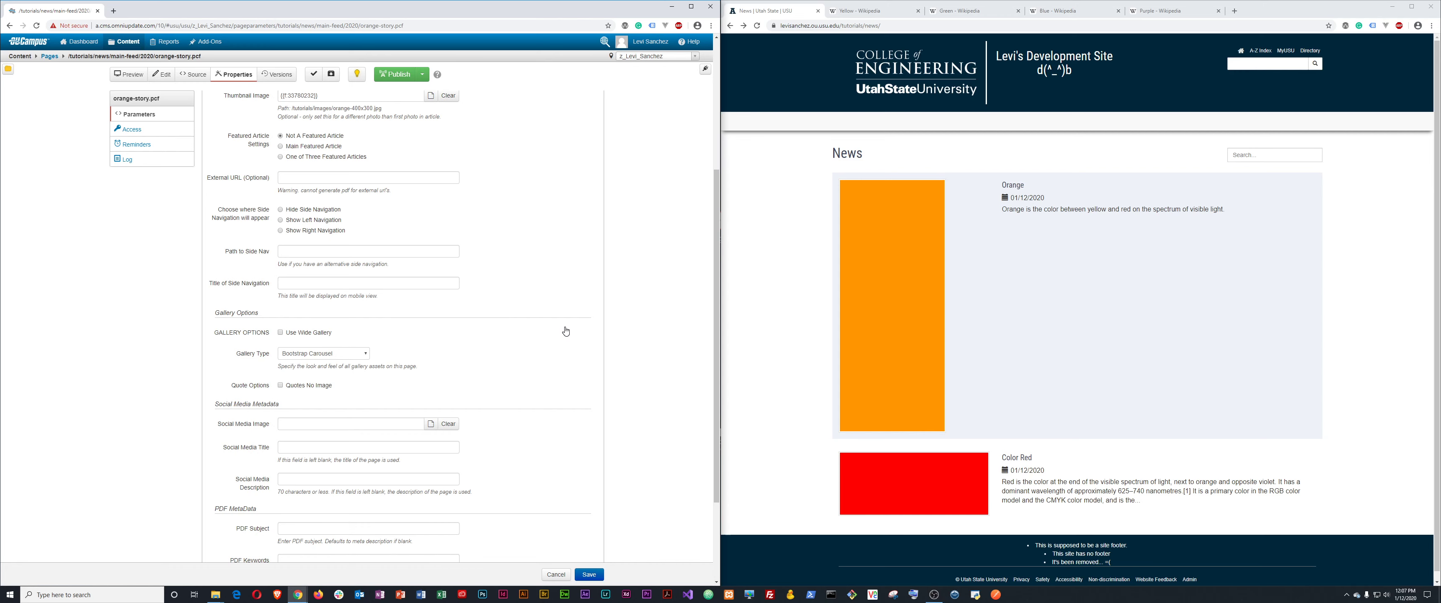
scroll(557, 344, "down", 3)
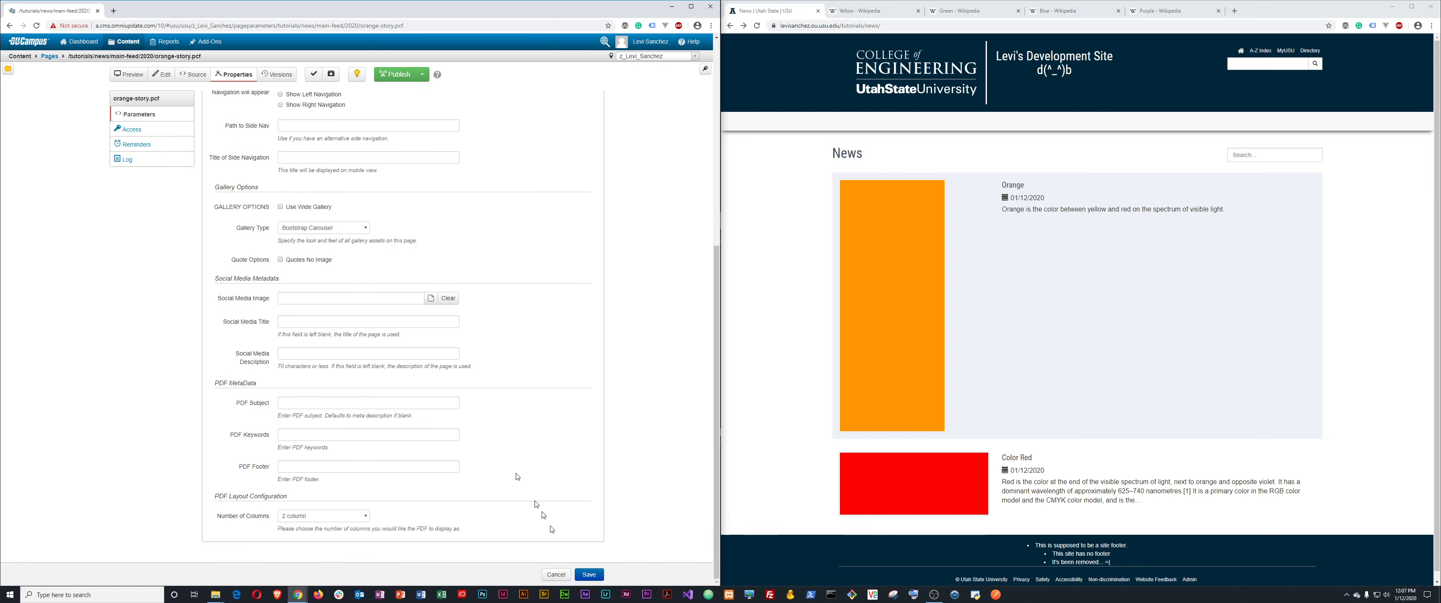
Save the page parameters of orange-story.pcf and publish the page with its unpublished dependencies included
left_click(596, 575)
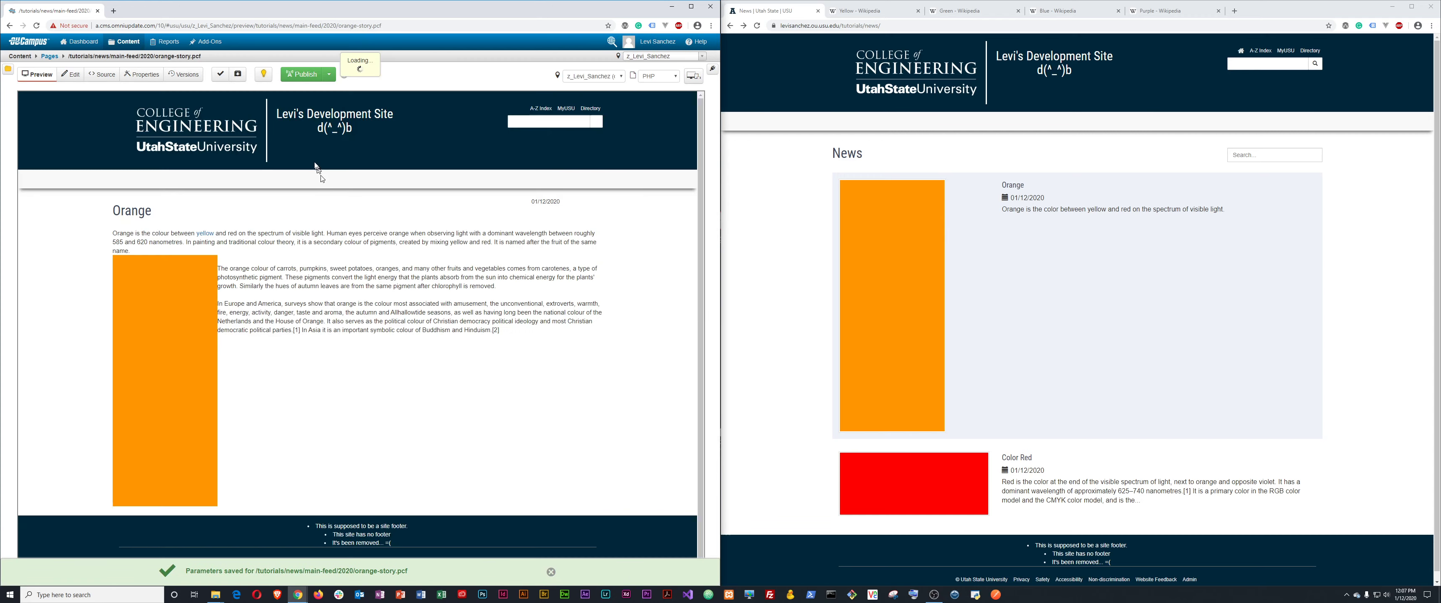
left_click(301, 75)
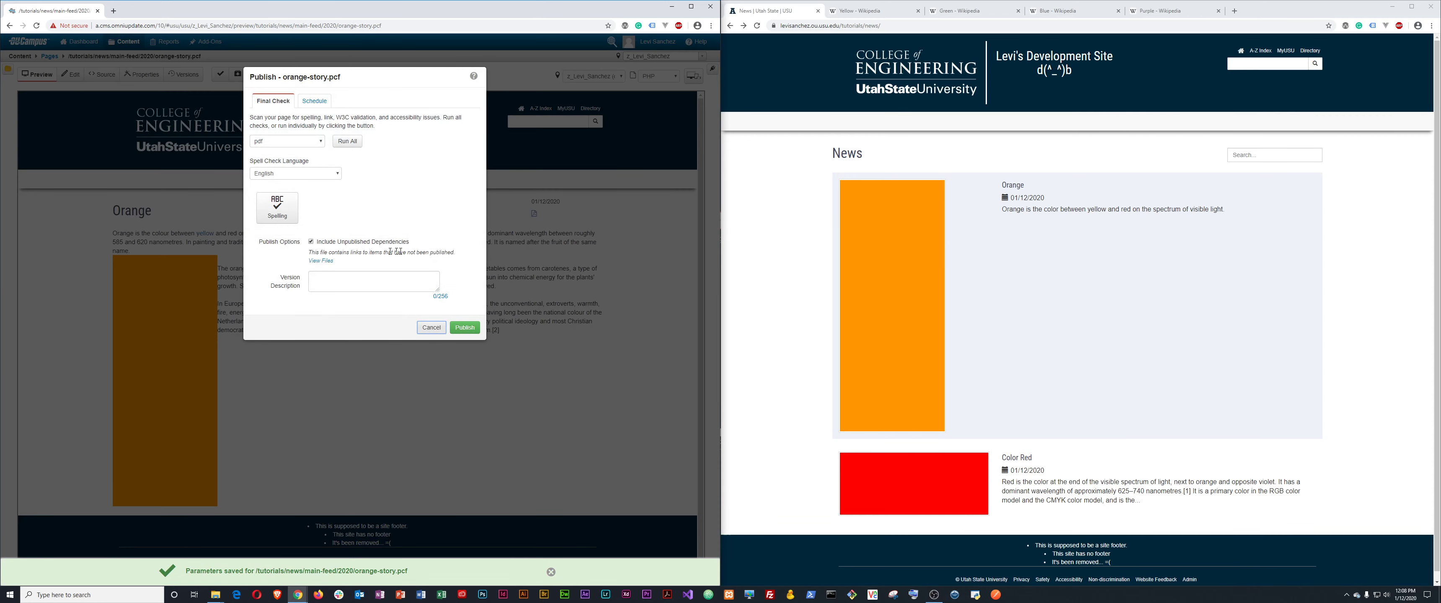
left_click(464, 327)
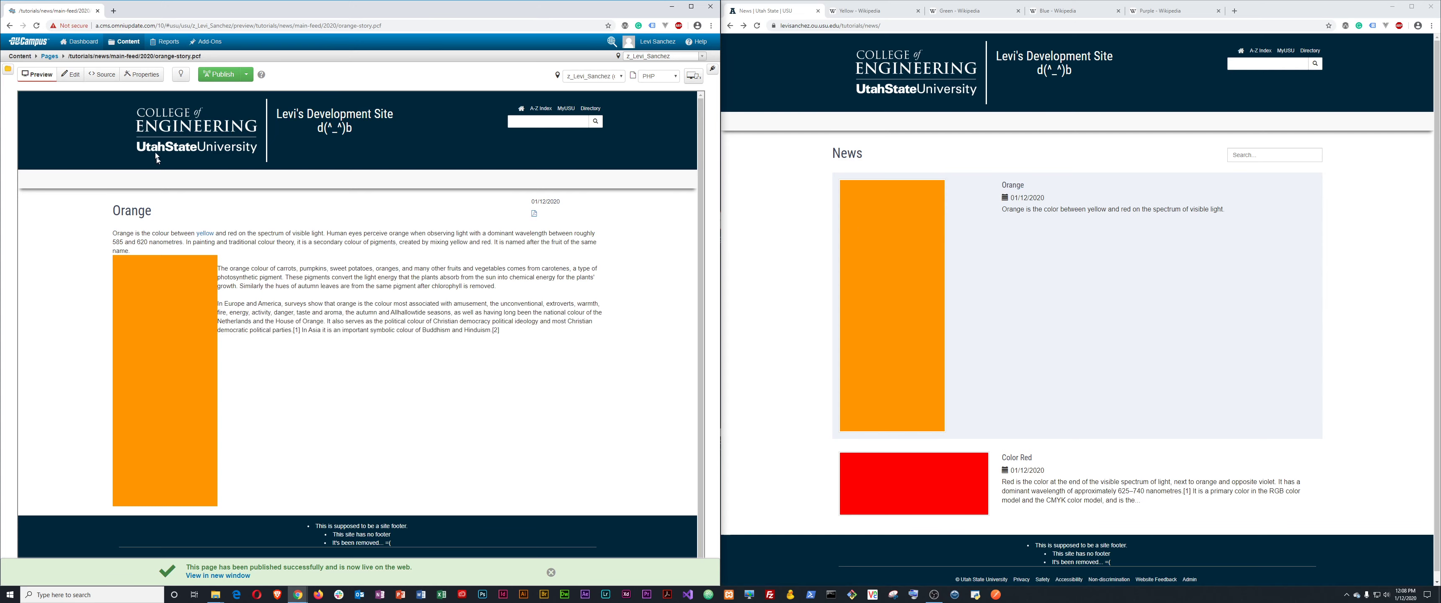
Go up to the tutorials/news folder, open index.pcf and publish it
left_click(44, 56)
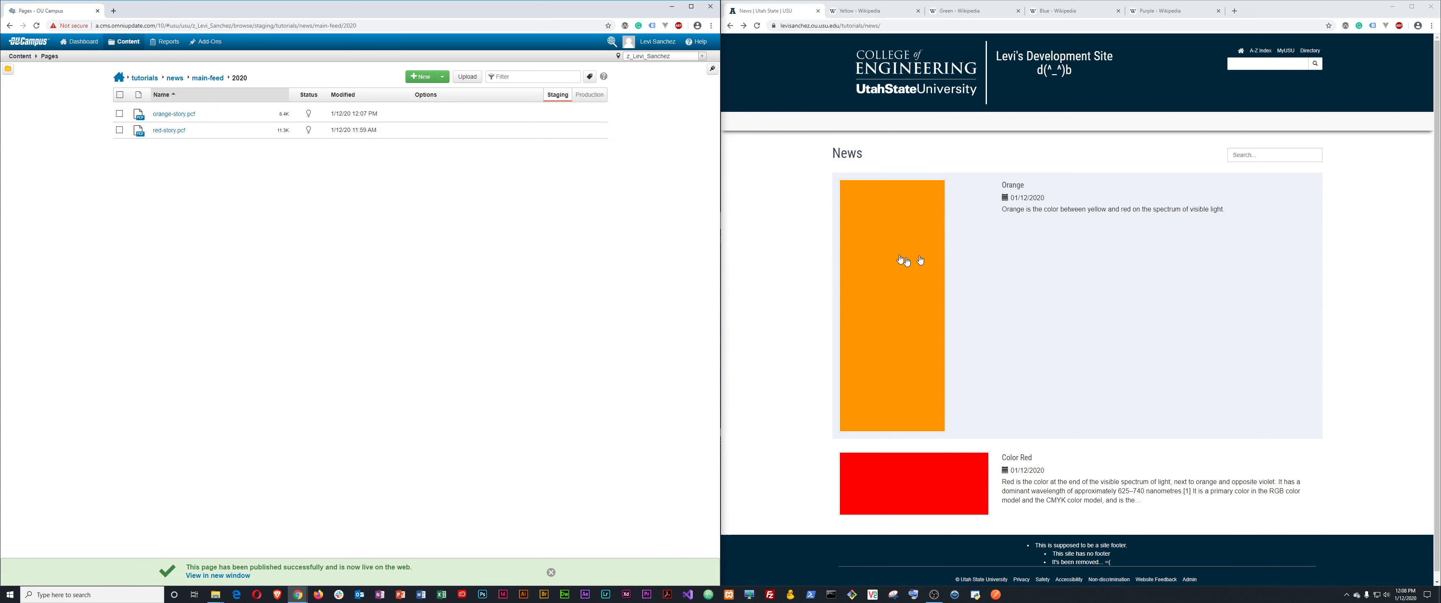
left_click(177, 79)
left_click(165, 130)
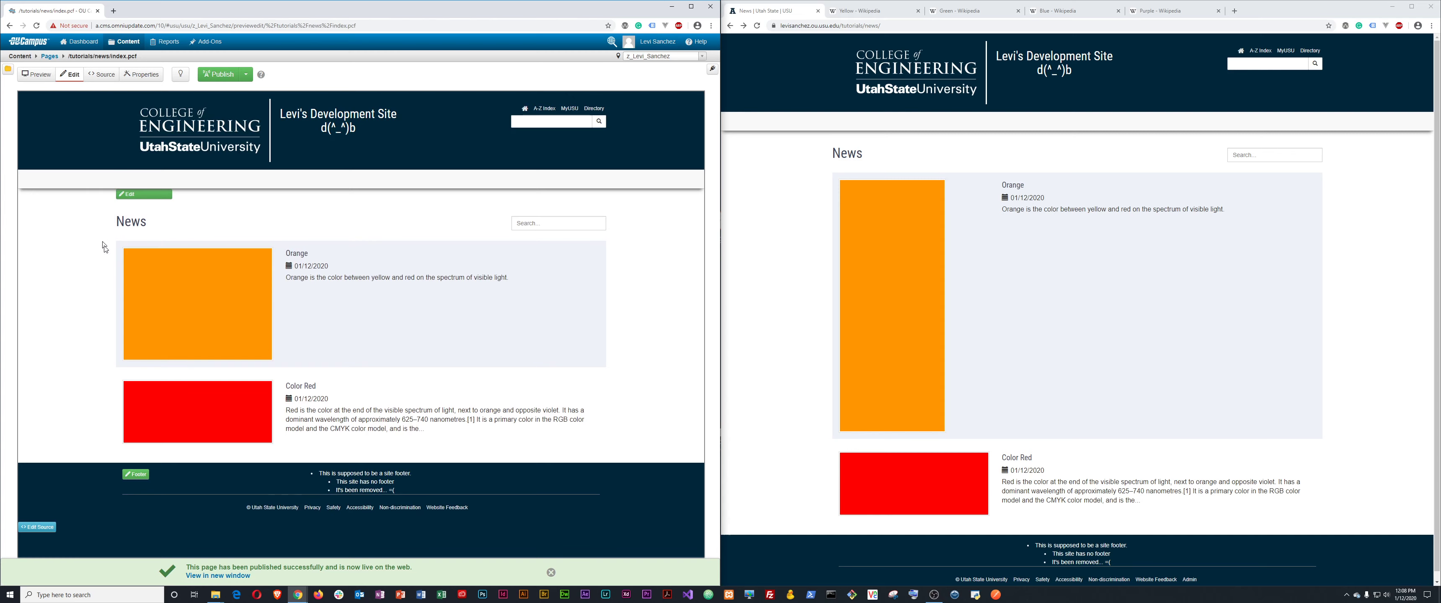
left_click(214, 80)
left_click(464, 292)
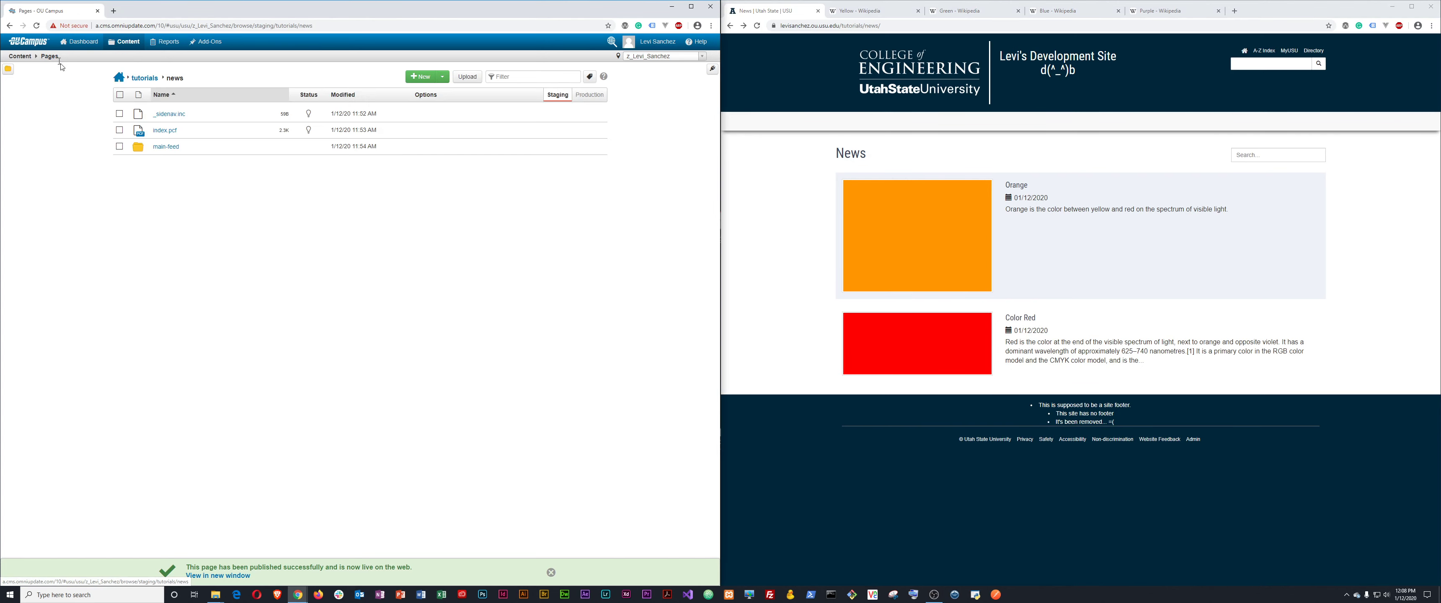
Open the page properties of red-story.pcf in main-feed/2020
left_click(178, 146)
left_click(167, 114)
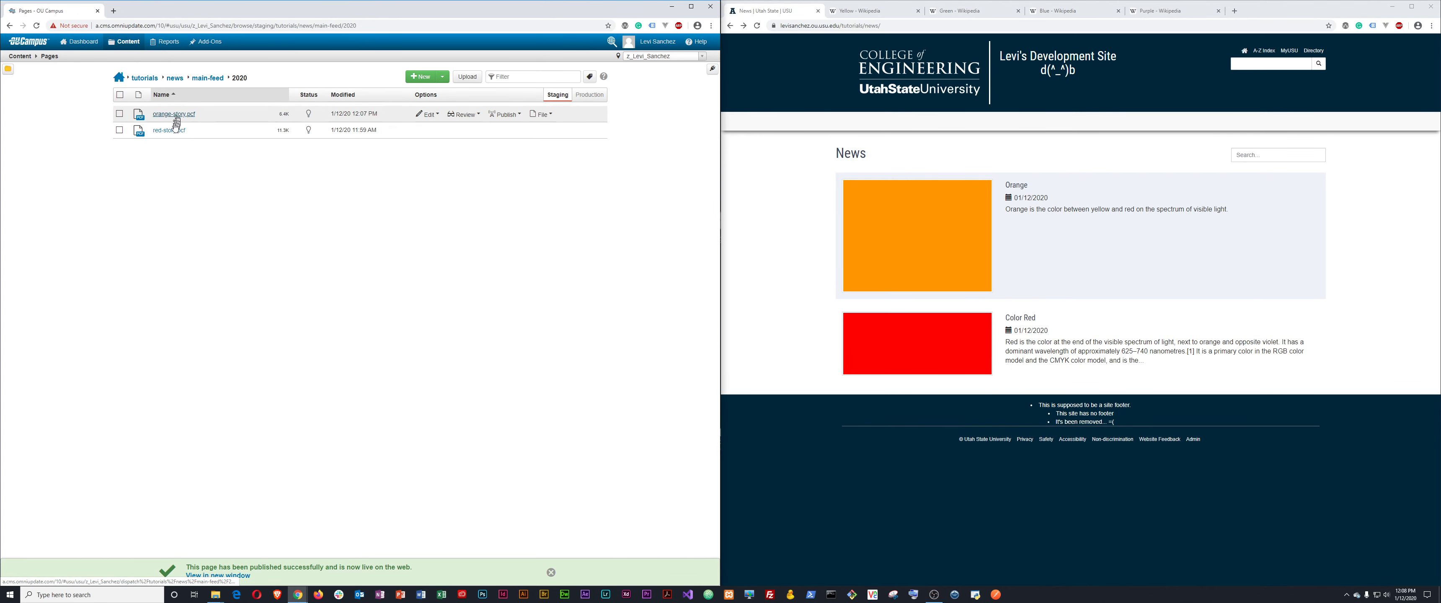
left_click(169, 131)
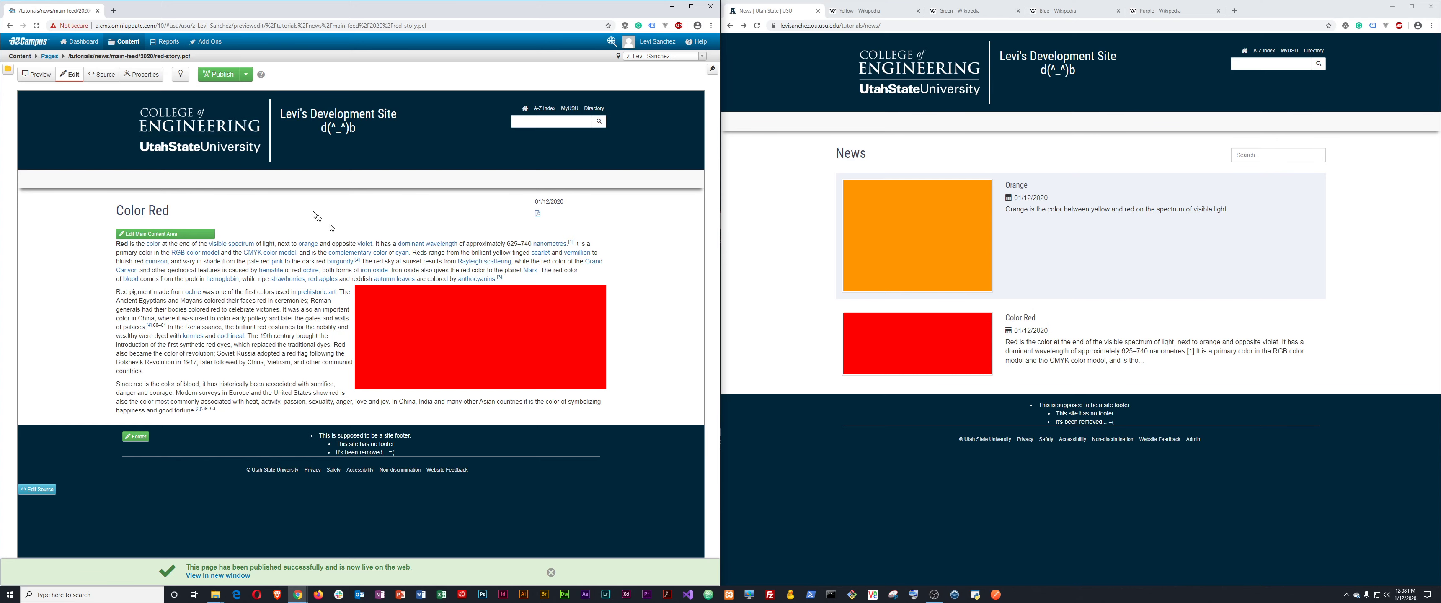
left_click(148, 78)
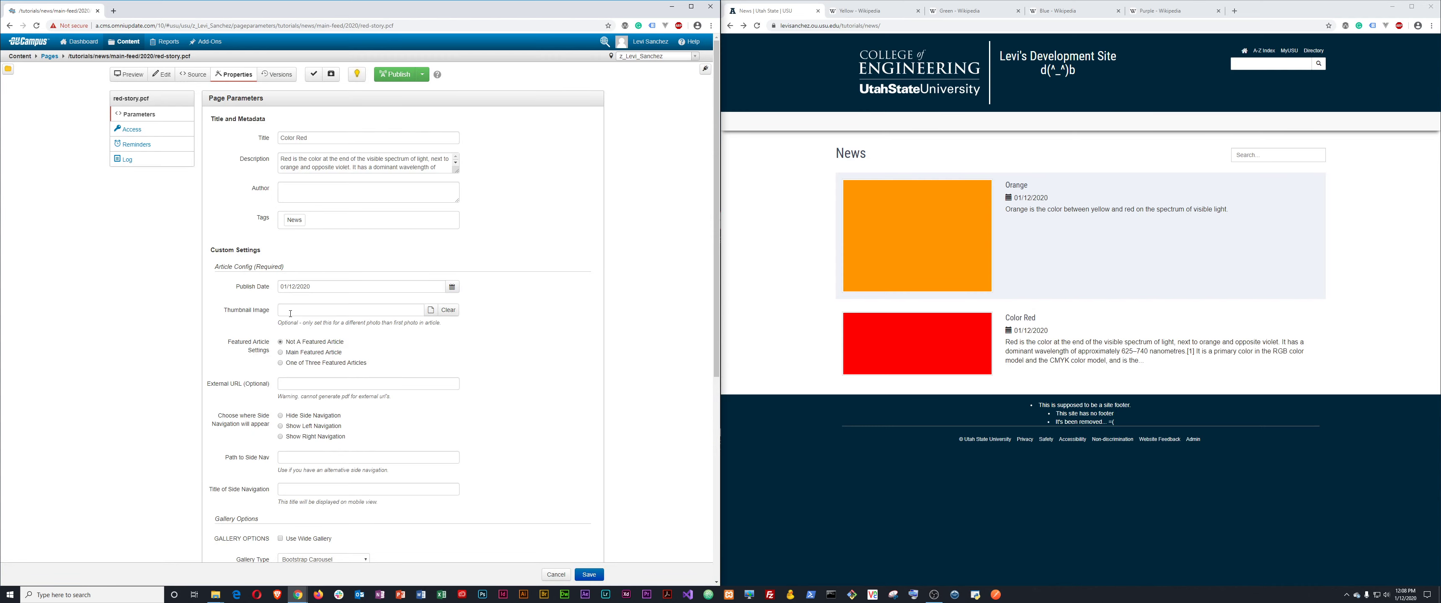
Start choosing a thumbnail image for the red article, filtering by "tut" to reach the tutorials/images folder
left_click(431, 310)
left_click(301, 135)
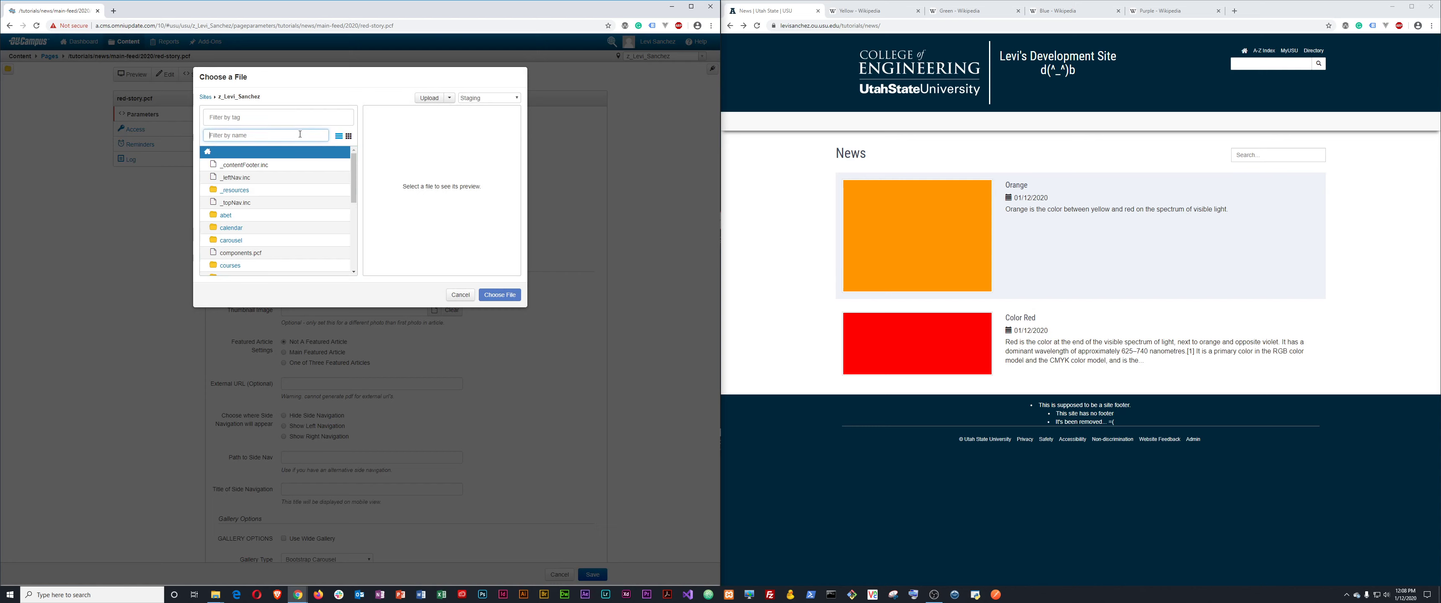
type("tut")
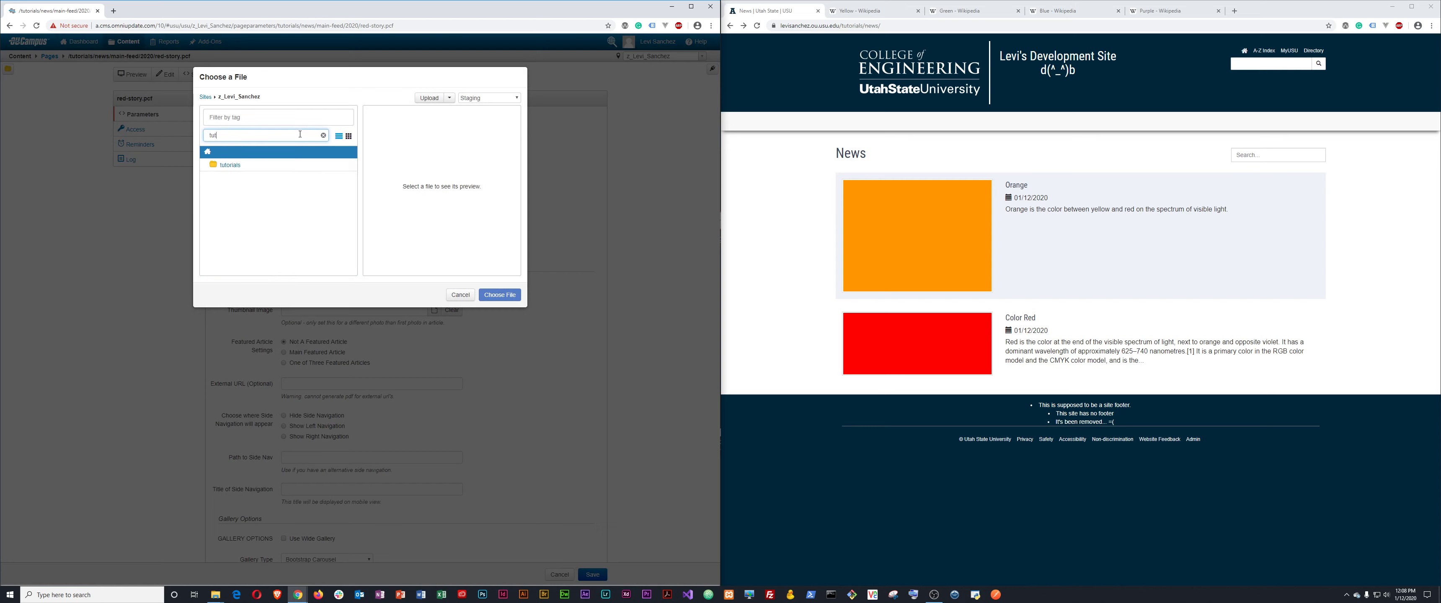
left_click(235, 167)
left_click(235, 198)
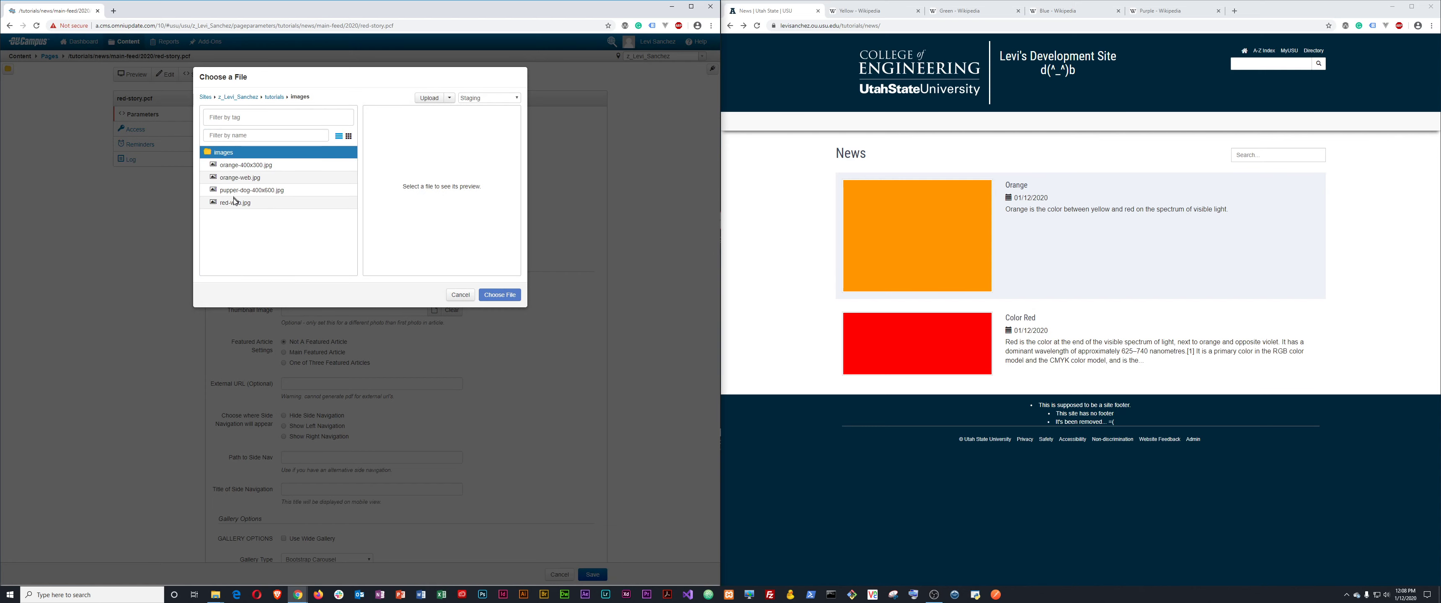
Upload red-400x300.jpg from the colors/thumbnails folder to tutorials/images and set it as the article's thumbnail image
left_click(429, 98)
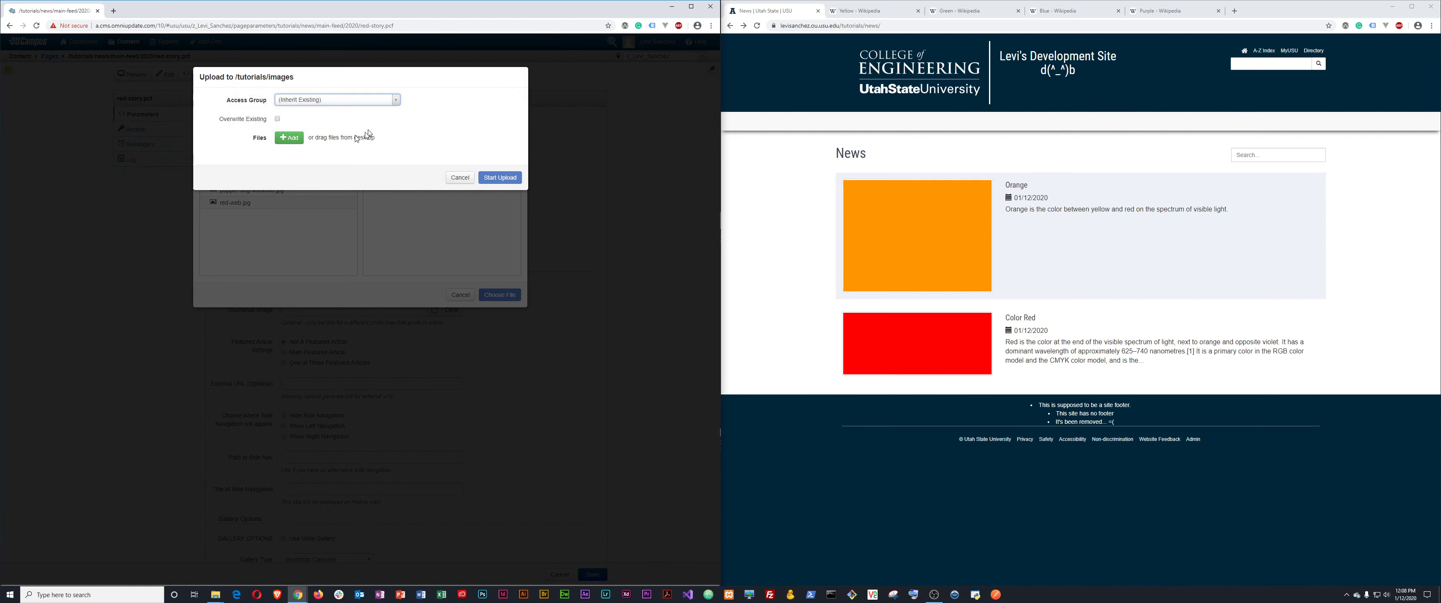
left_click(288, 138)
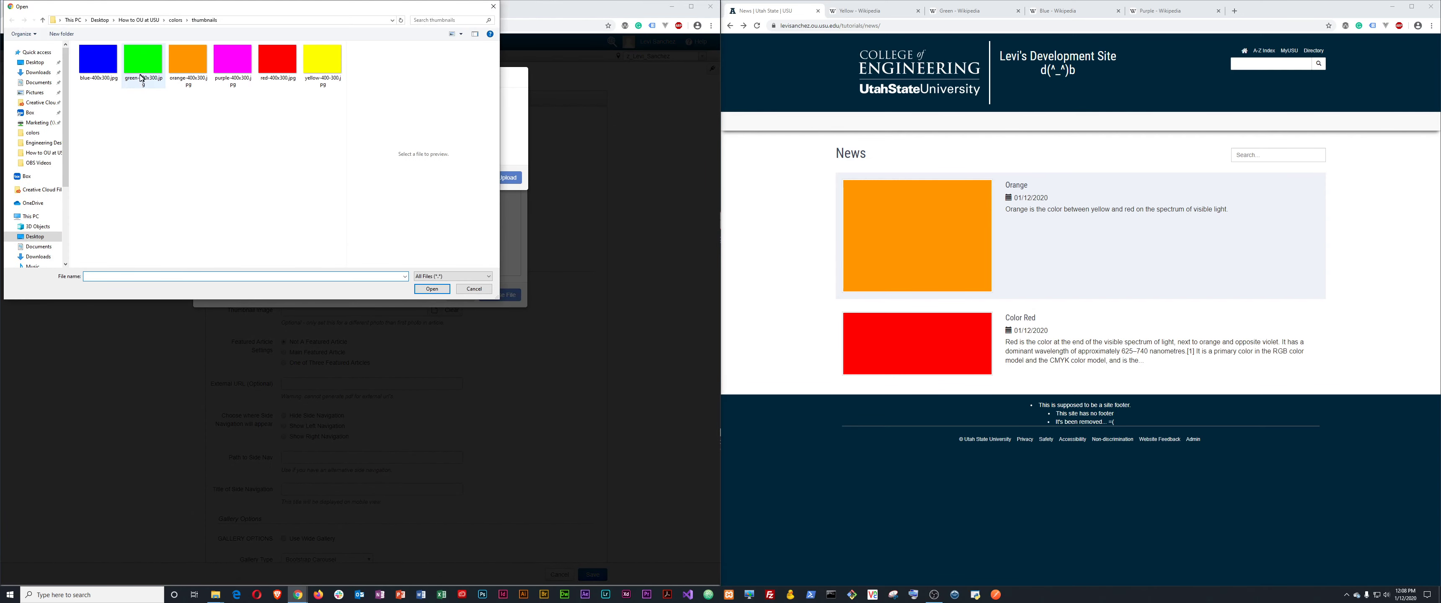
left_click(276, 62)
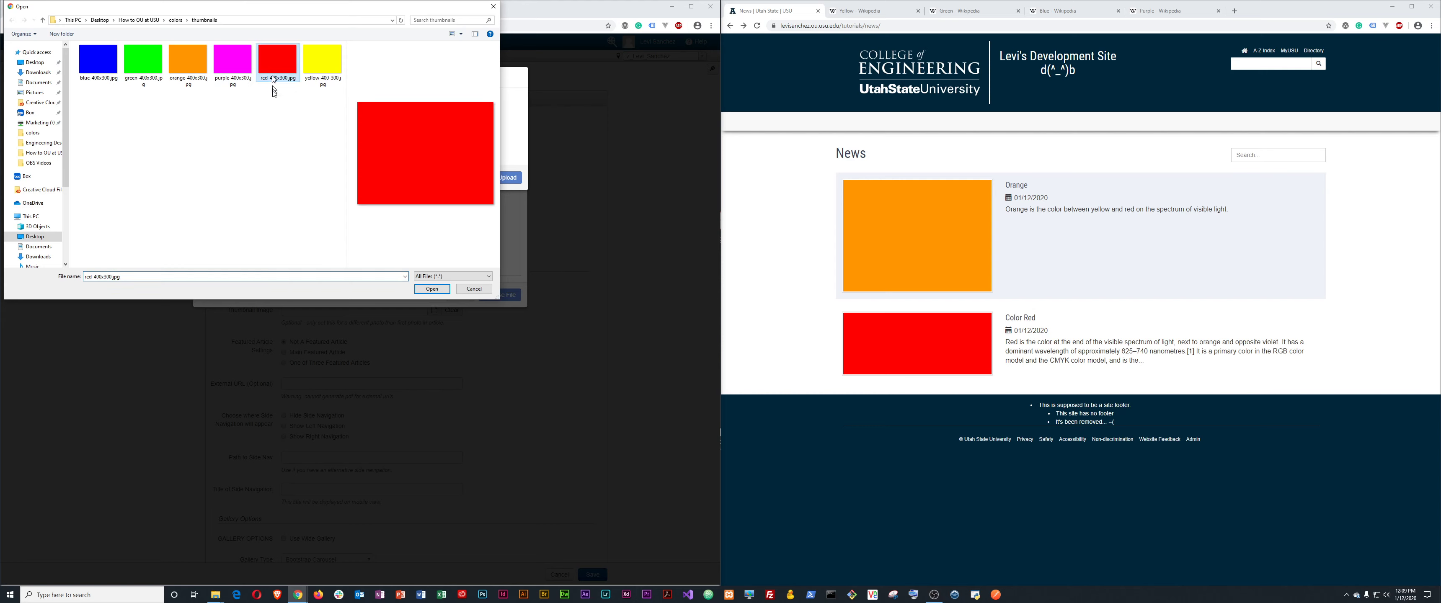
left_click(427, 288)
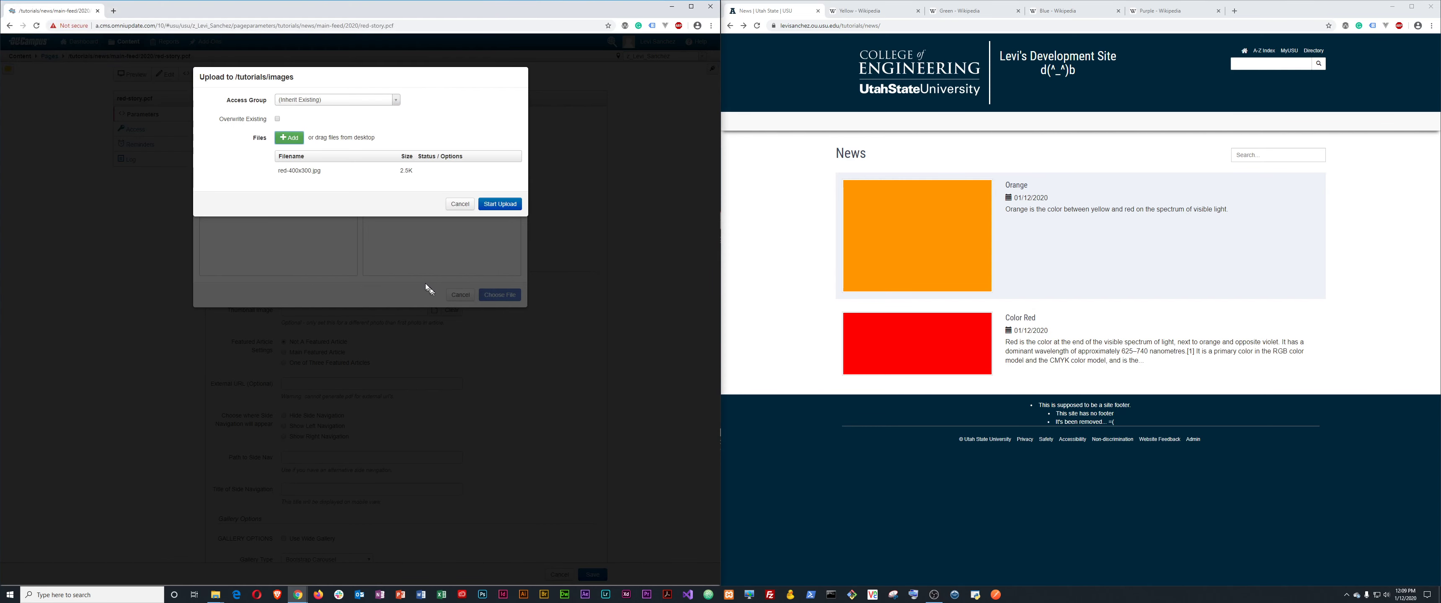
left_click(500, 204)
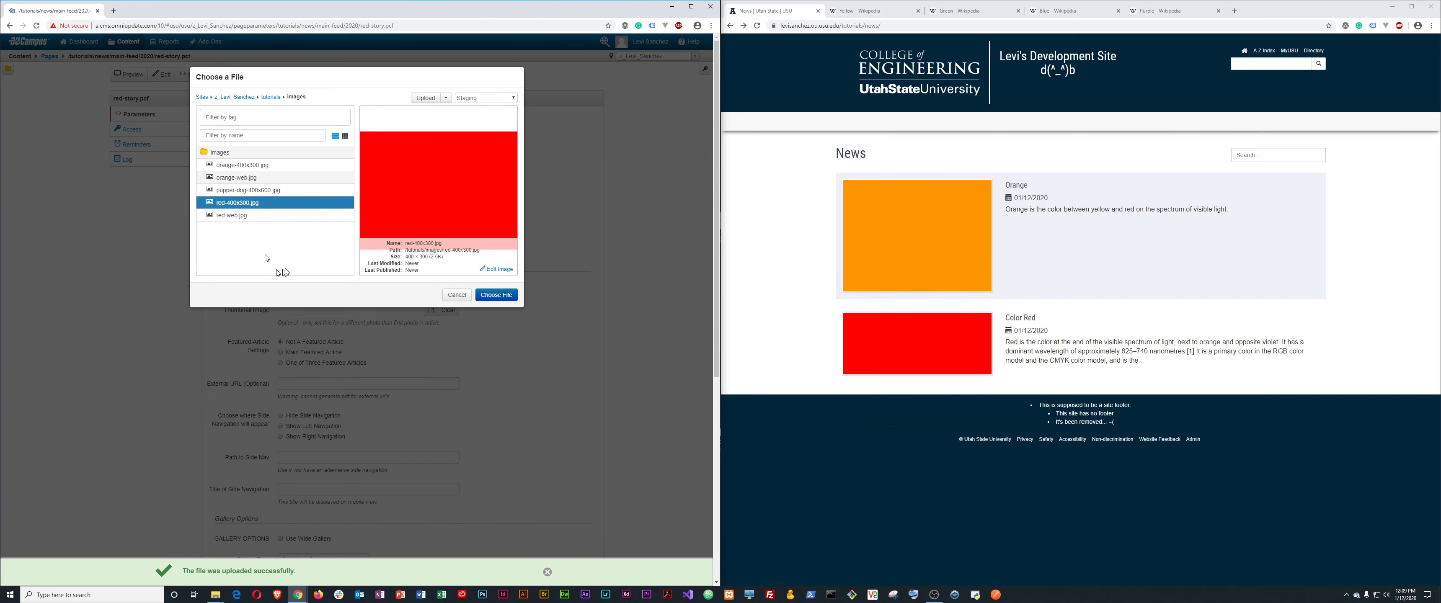
left_click(504, 295)
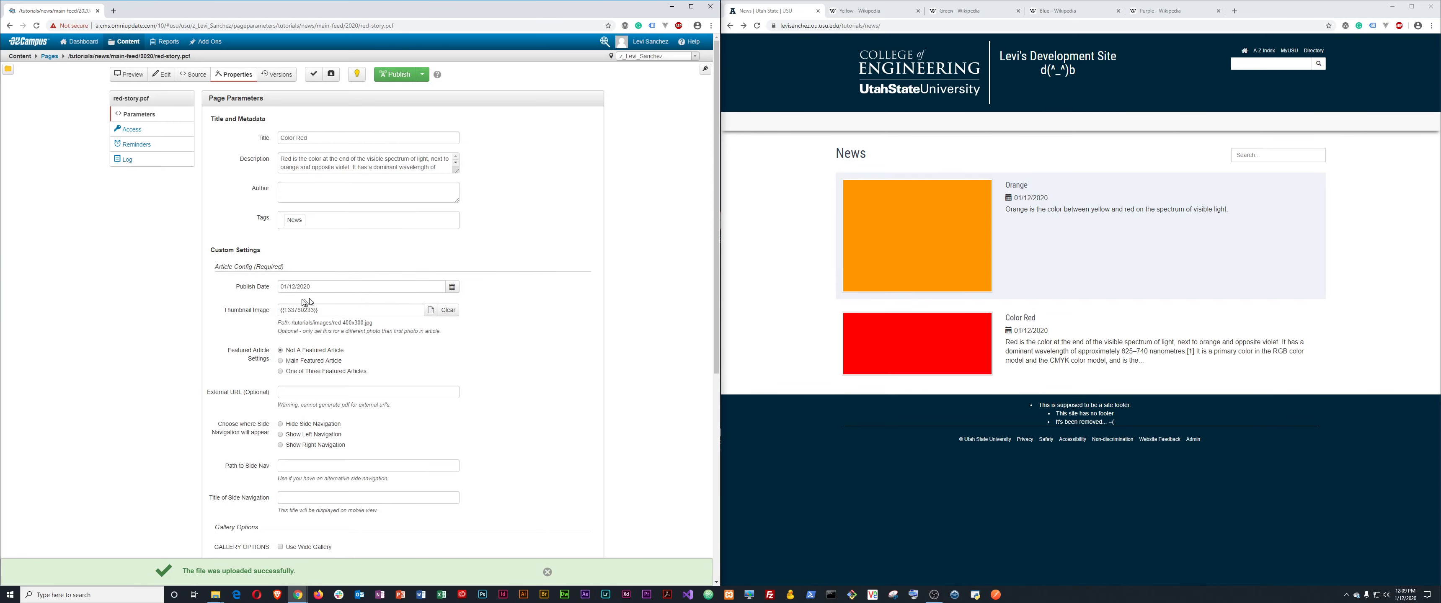
Save the page parameters of red-story.pcf and publish the page with its unpublished dependencies included
left_click(547, 571)
left_click(592, 576)
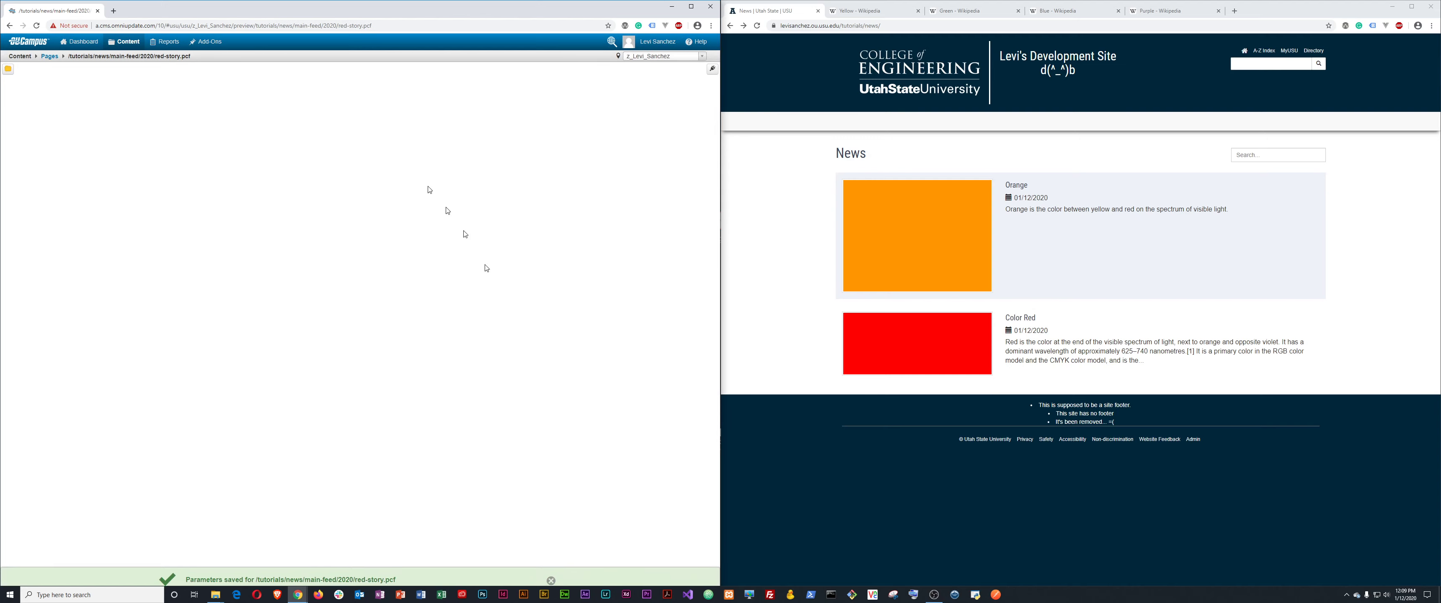
left_click(300, 74)
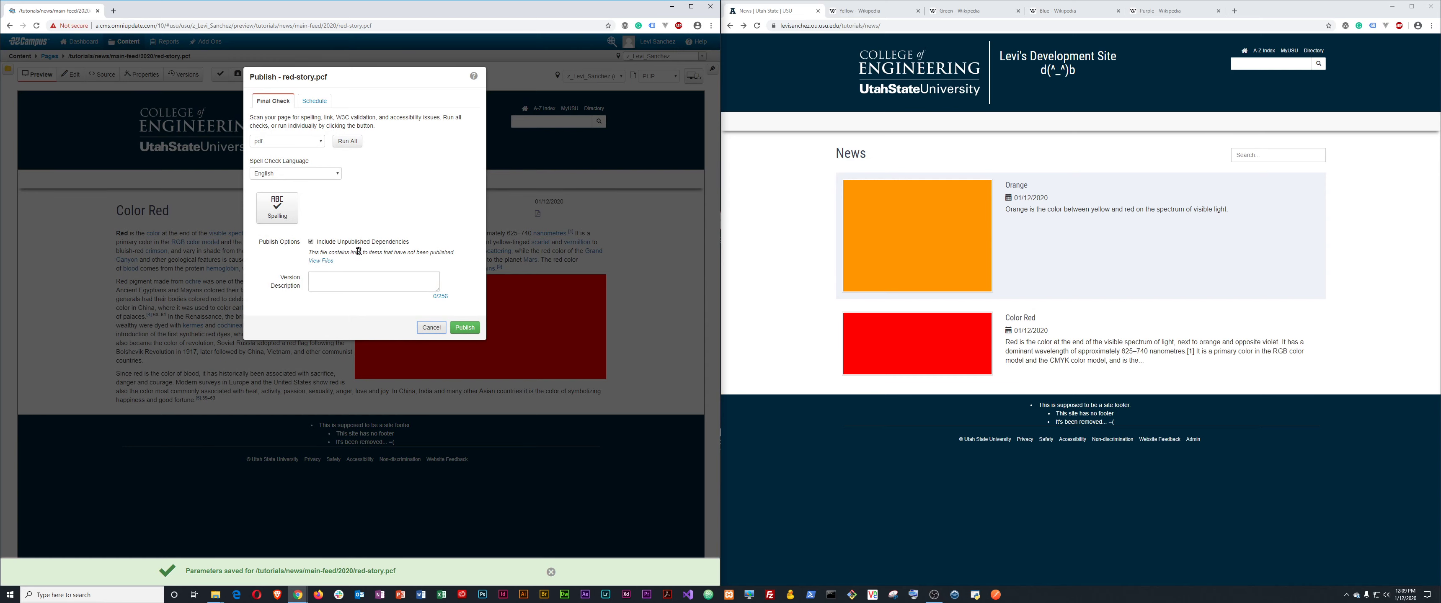
left_click(474, 331)
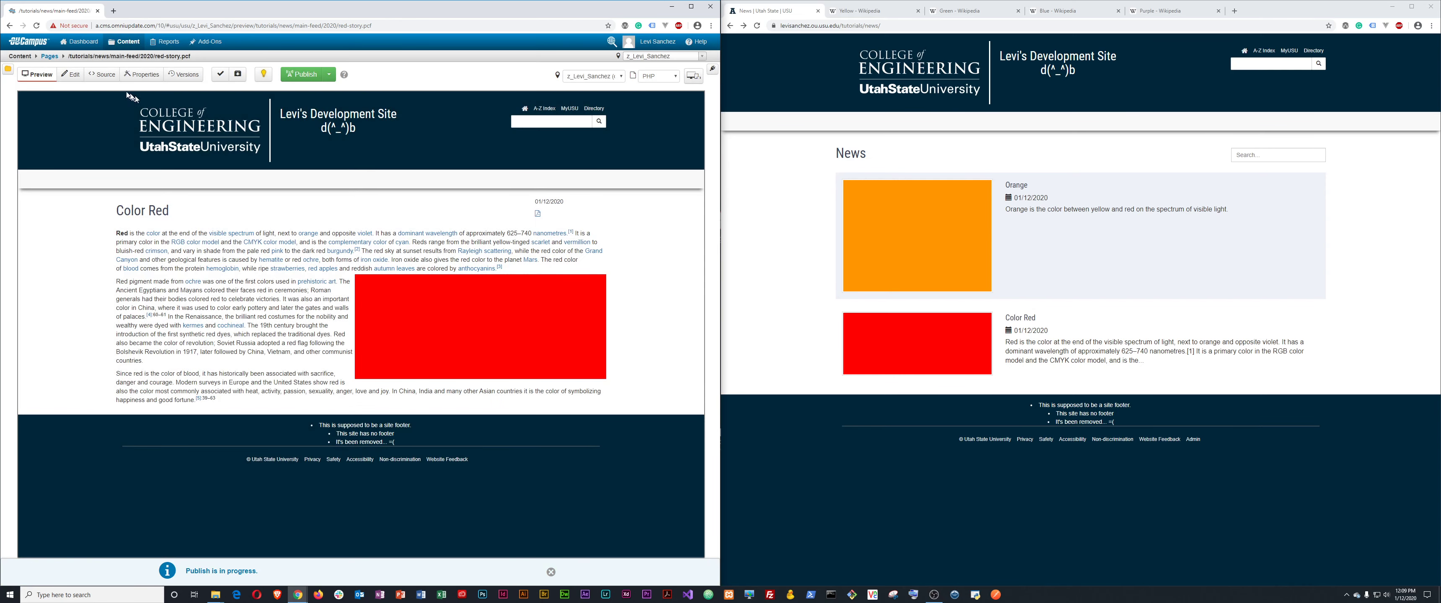
Republish index.pcf in the tutorials/news folder and refresh the live News page
left_click(50, 57)
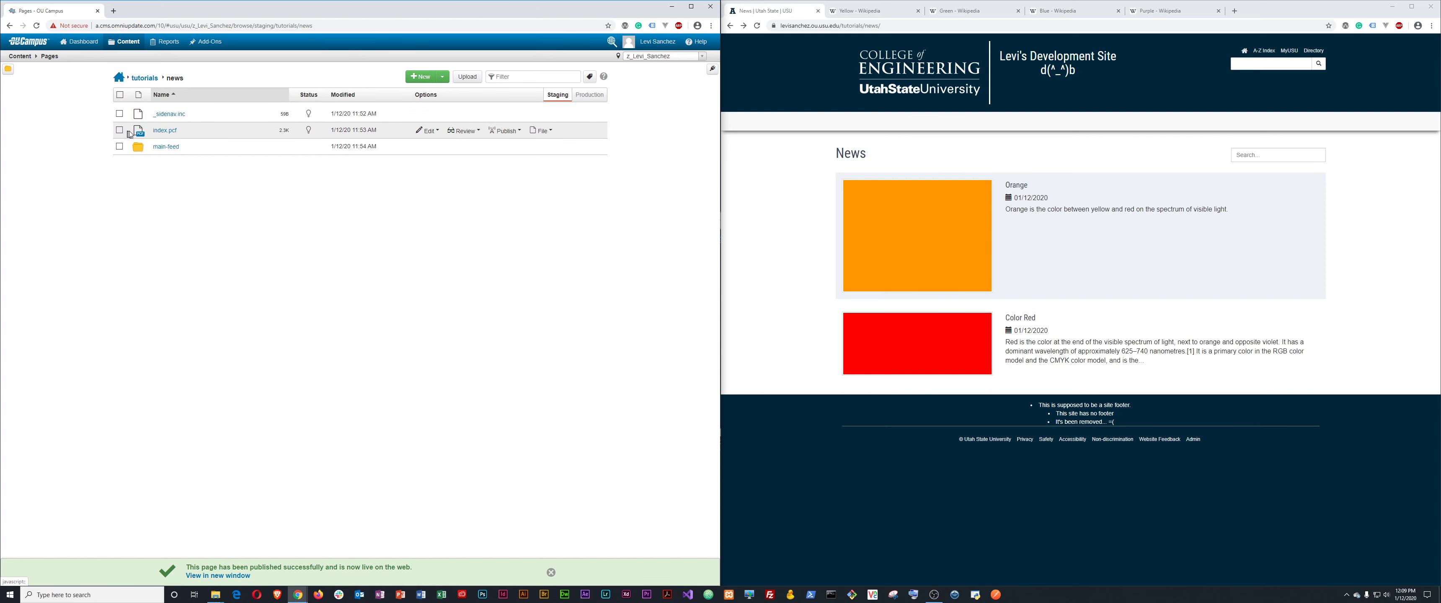
left_click(165, 131)
left_click(217, 75)
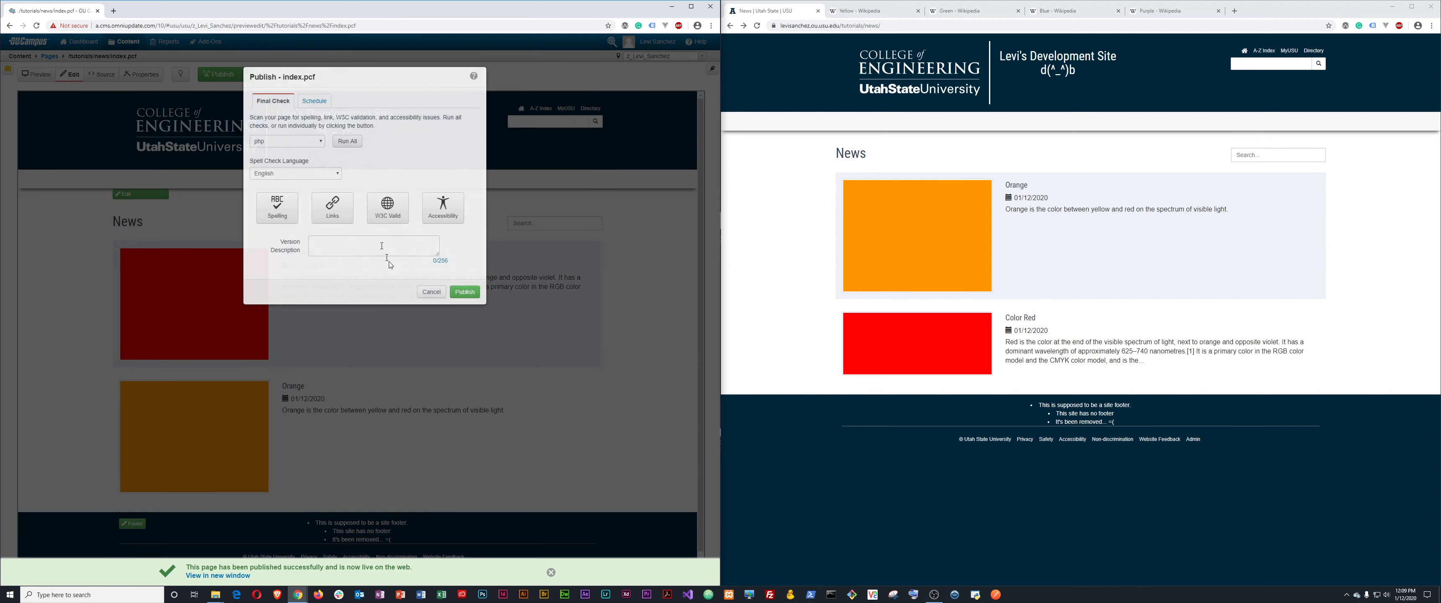
left_click(465, 291)
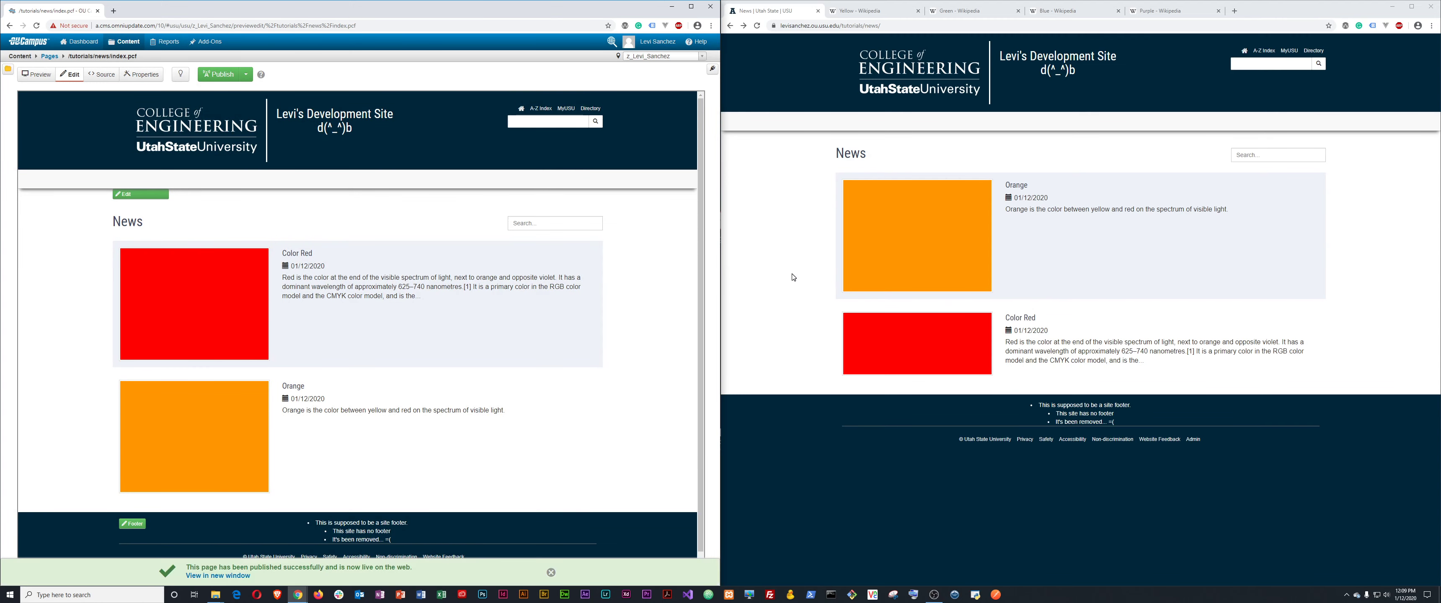
left_click(793, 277)
key("F5")
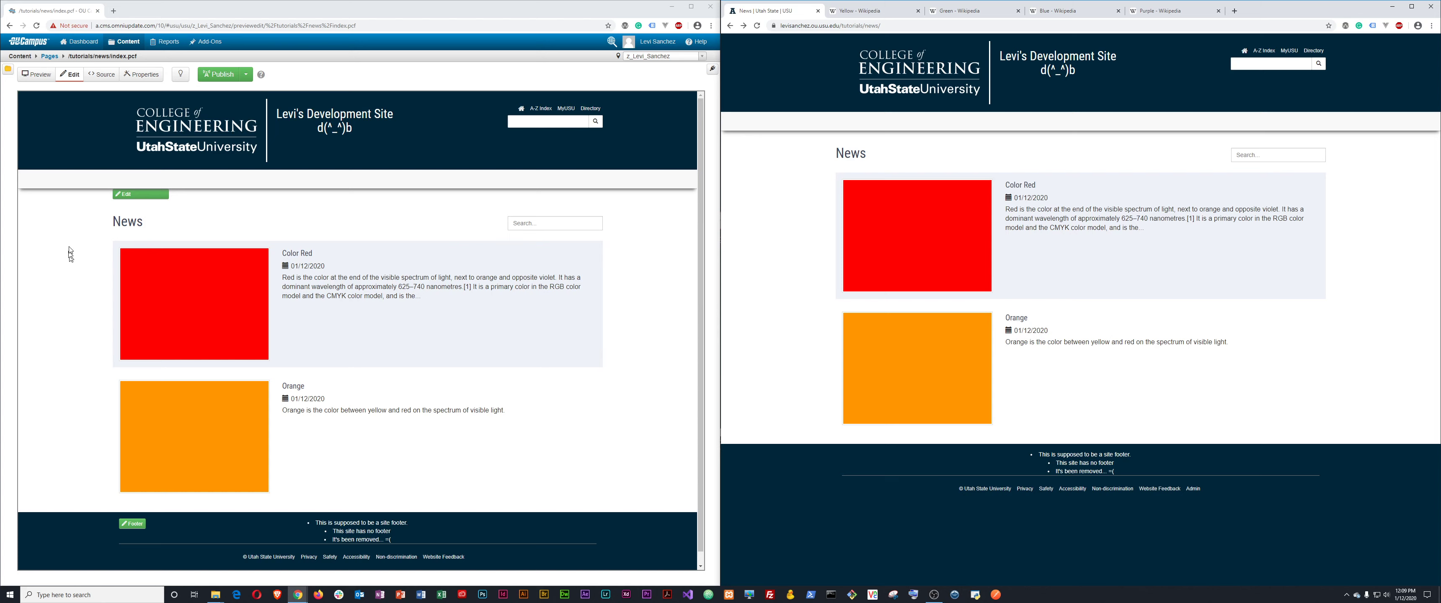
Navigate back to main-feed/2020 and open the page properties of red-story.pcf
left_click(50, 56)
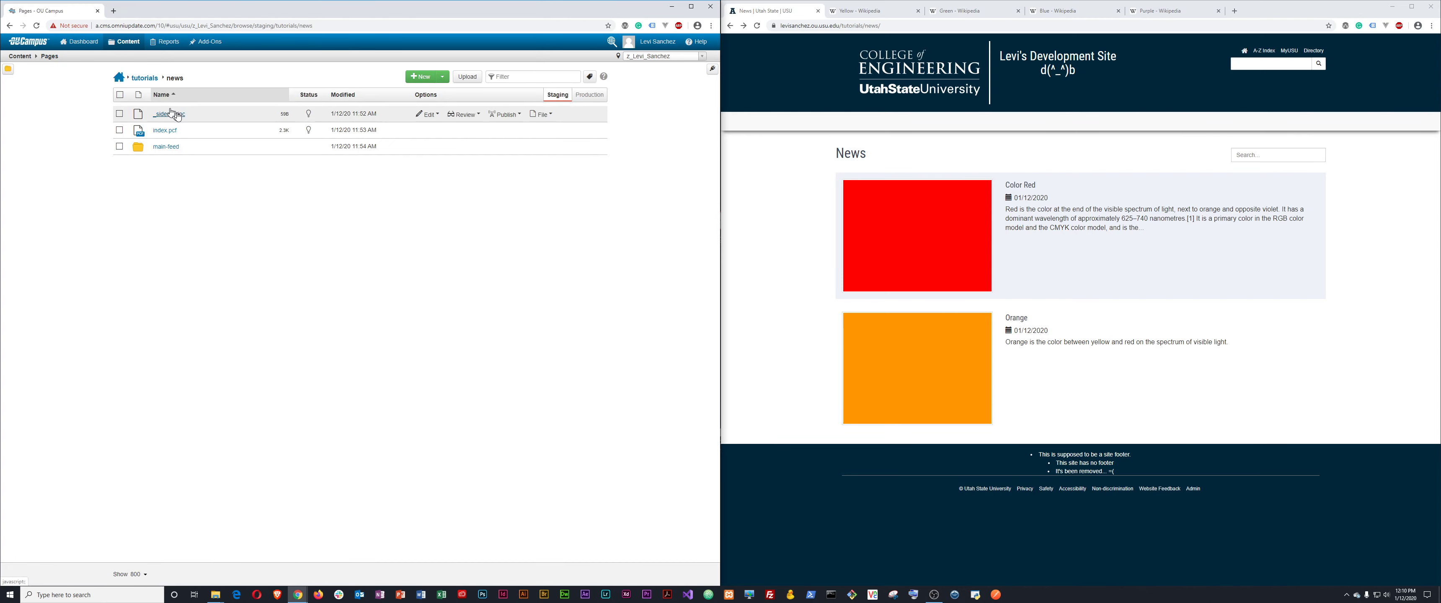
left_click(180, 148)
left_click(160, 114)
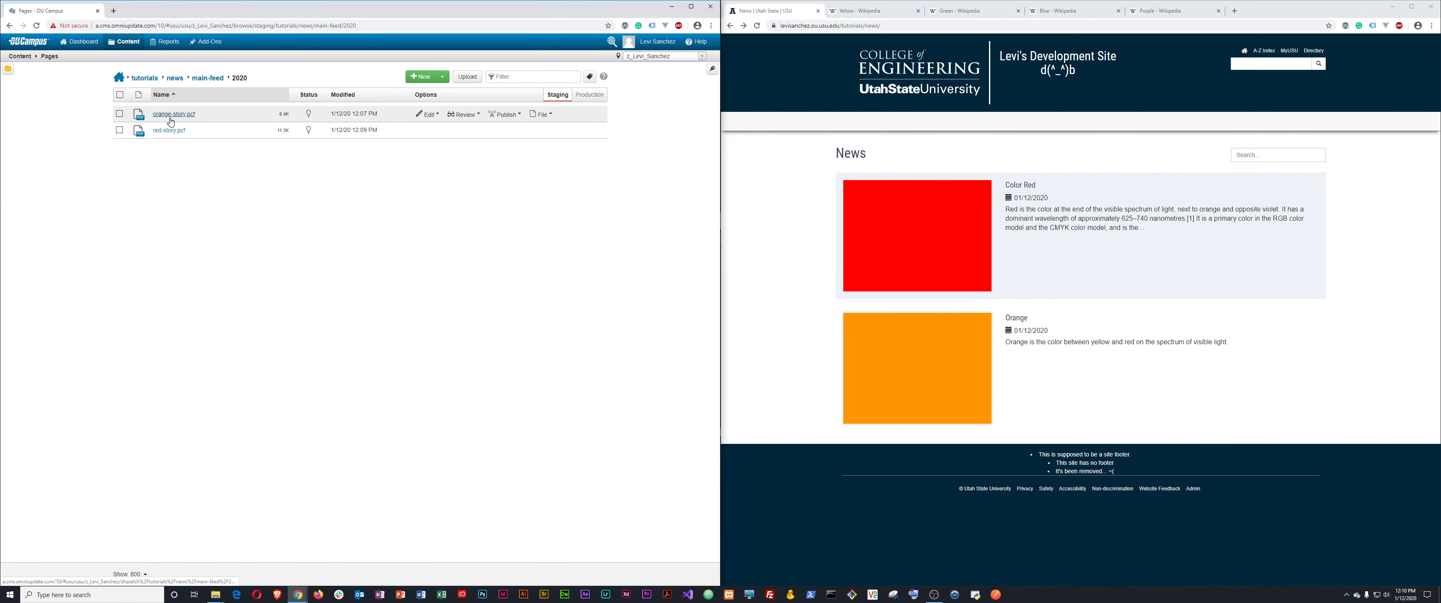
left_click(170, 130)
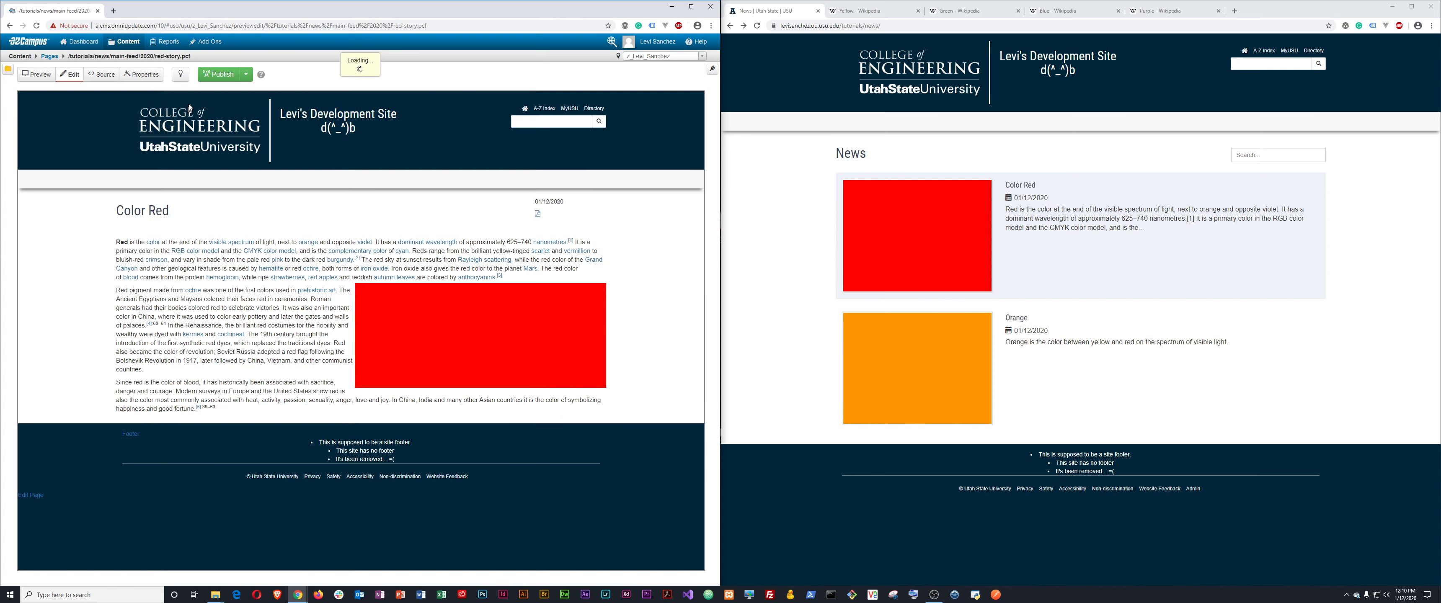
left_click(137, 77)
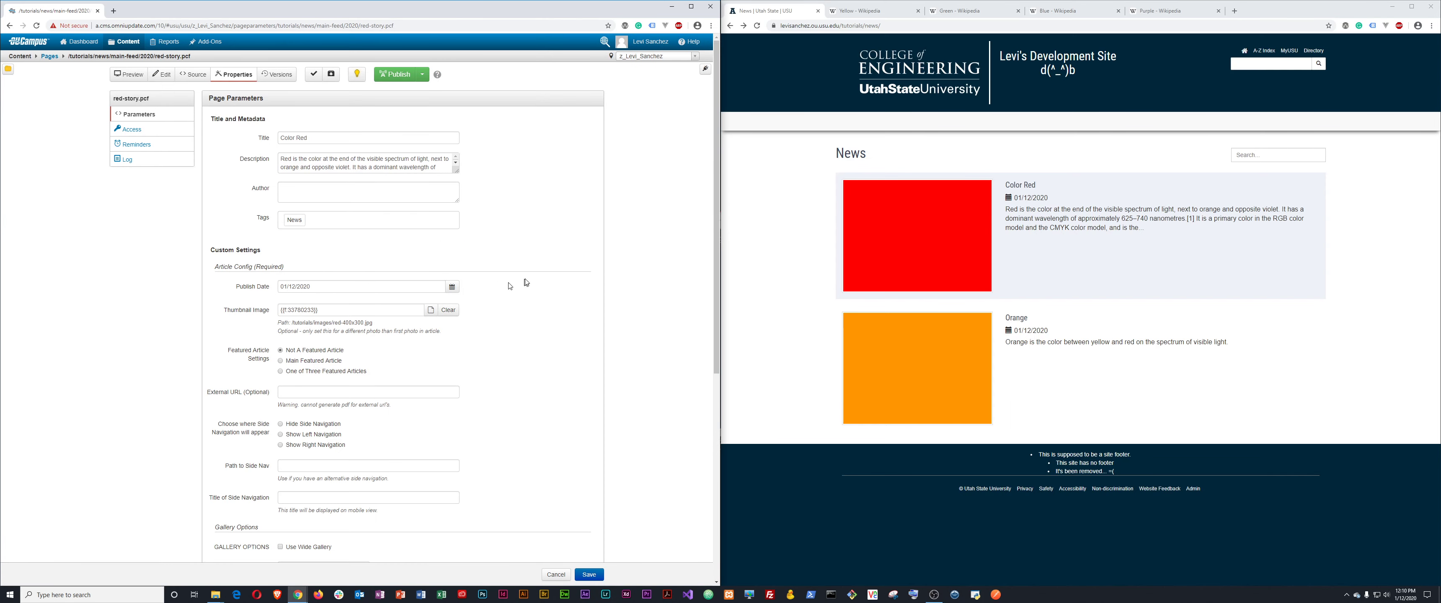
Set the red article's publish date to 01/10/2020, then save and publish red-story.pcf
left_click(452, 286)
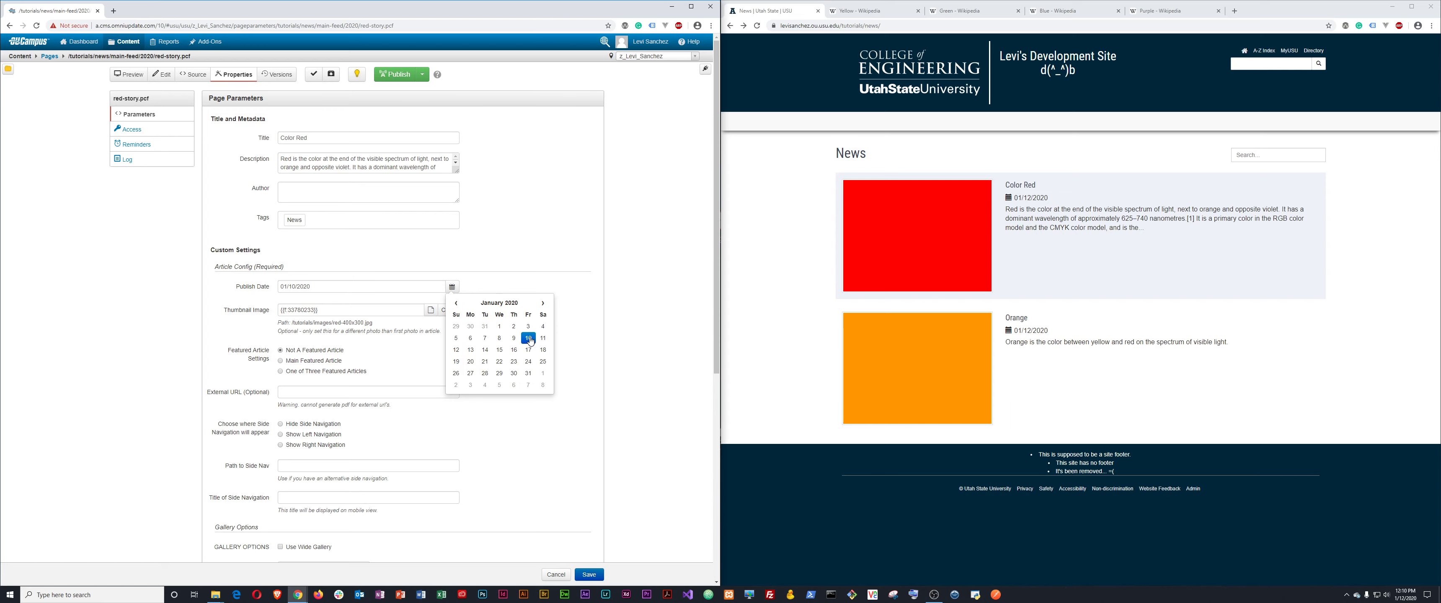
left_click(589, 575)
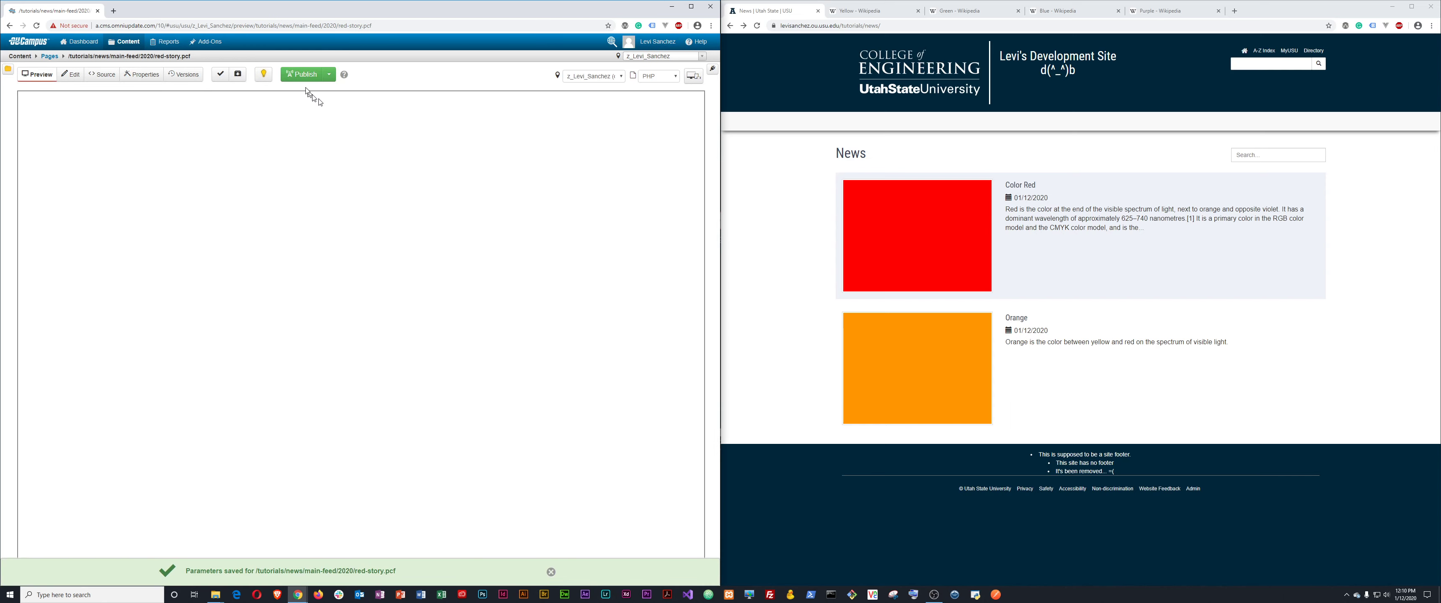
left_click(302, 74)
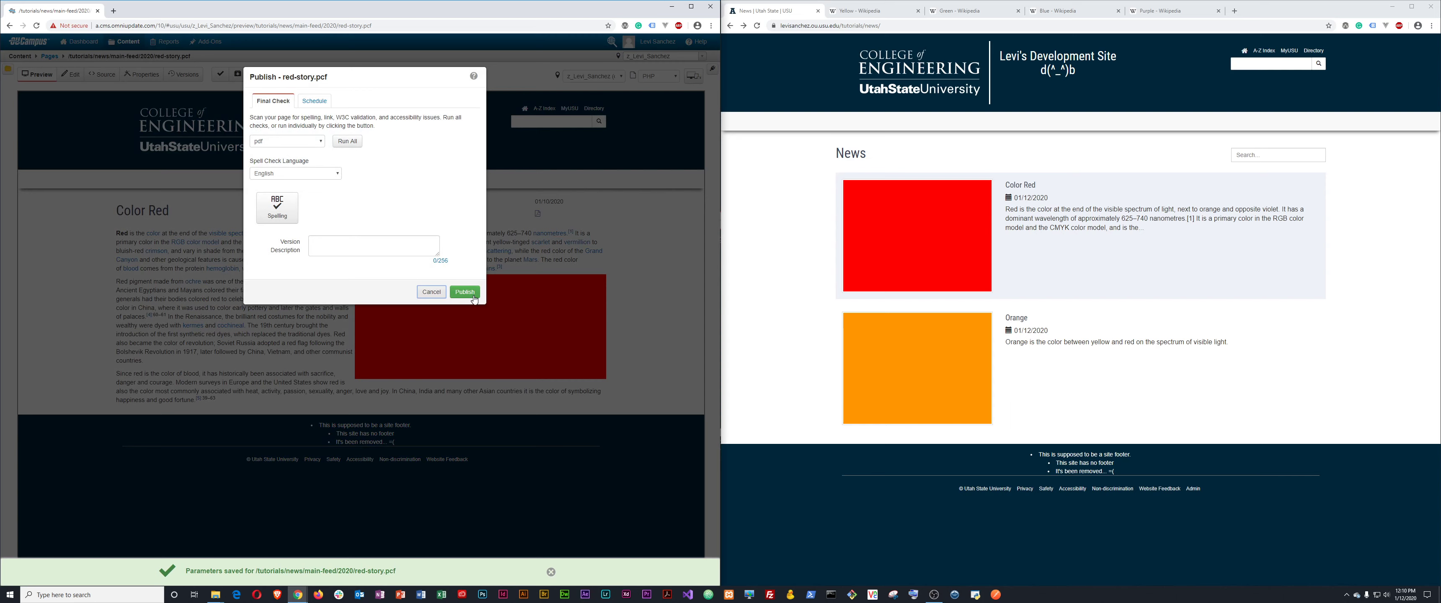
left_click(467, 292)
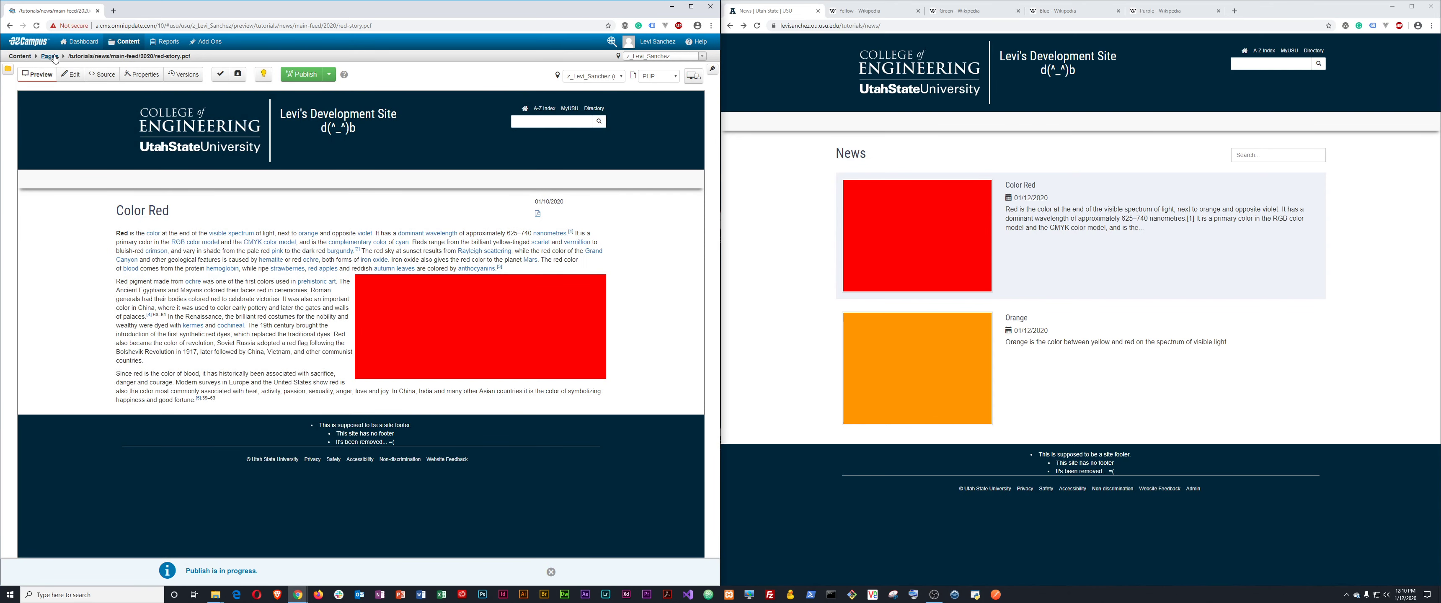
Open index.pcf in the tutorials/news folder, publish it again, and refresh the live News page to load the updated article order
left_click(49, 56)
left_click(175, 79)
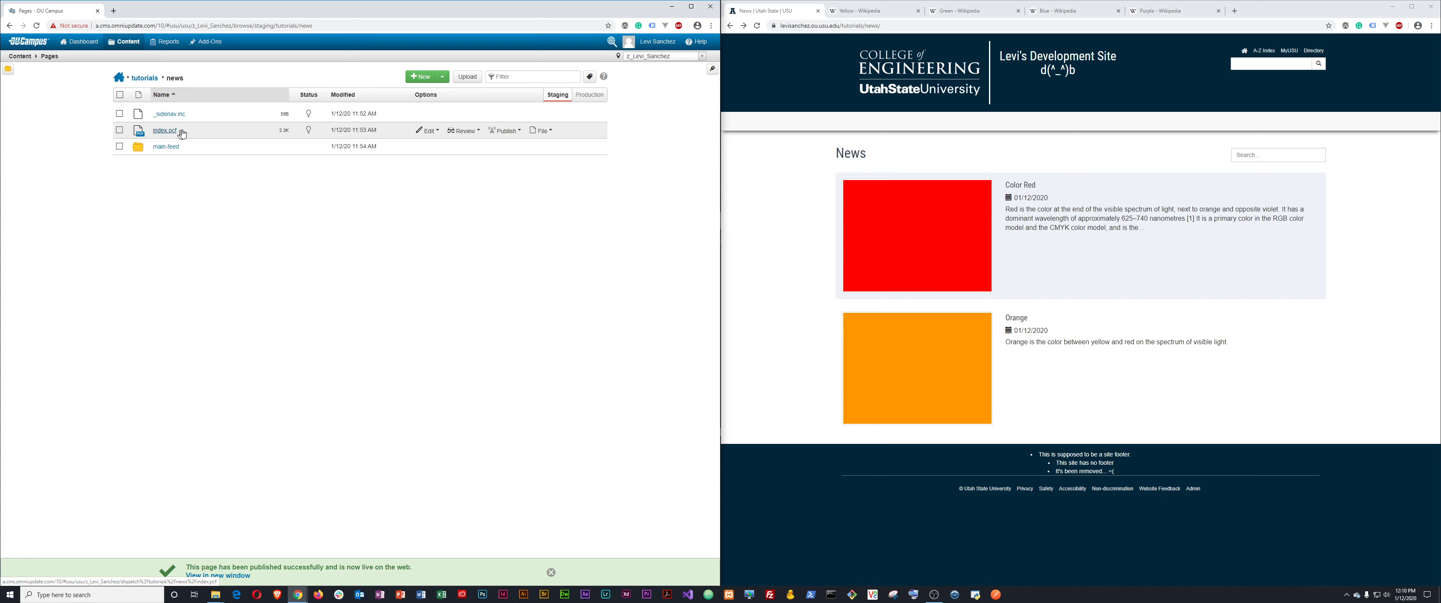
left_click(162, 131)
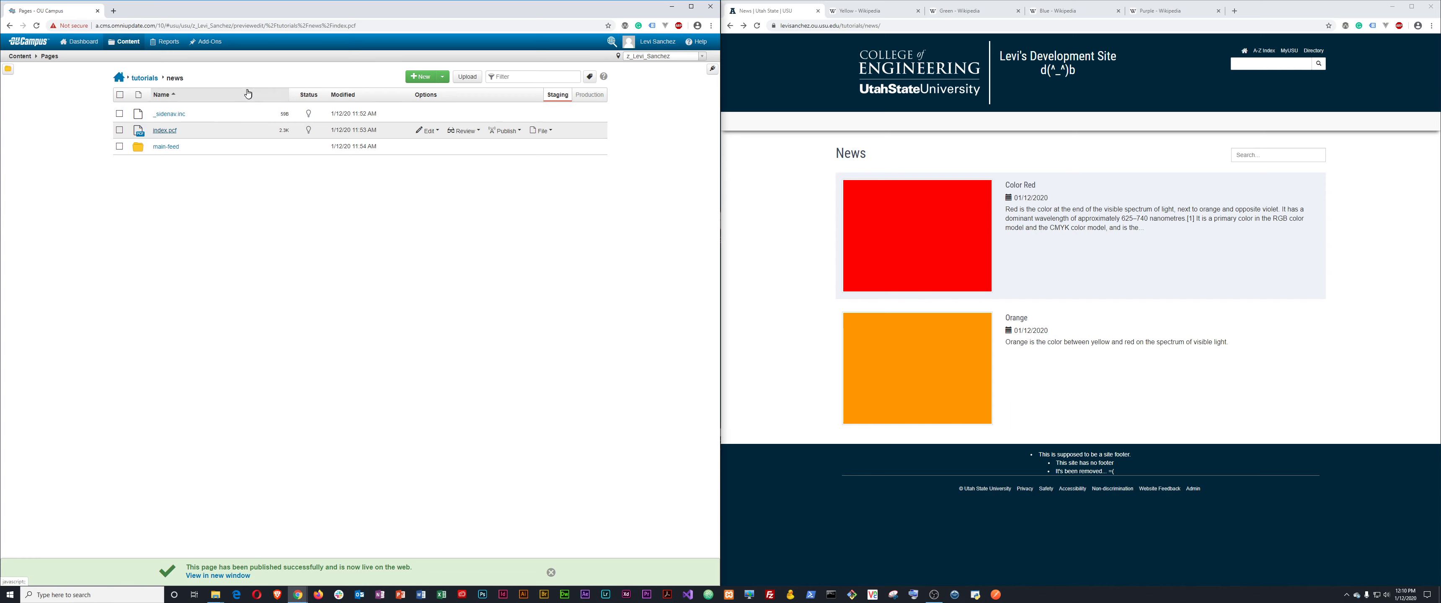
left_click(215, 78)
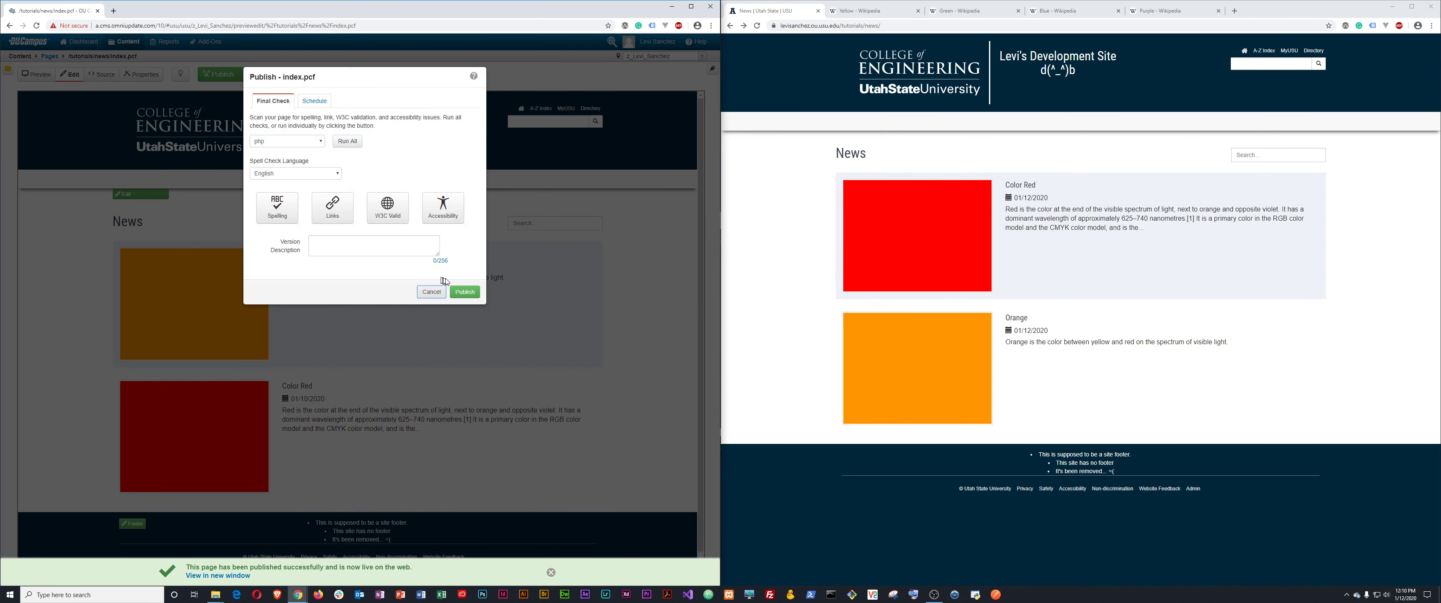
left_click(433, 294)
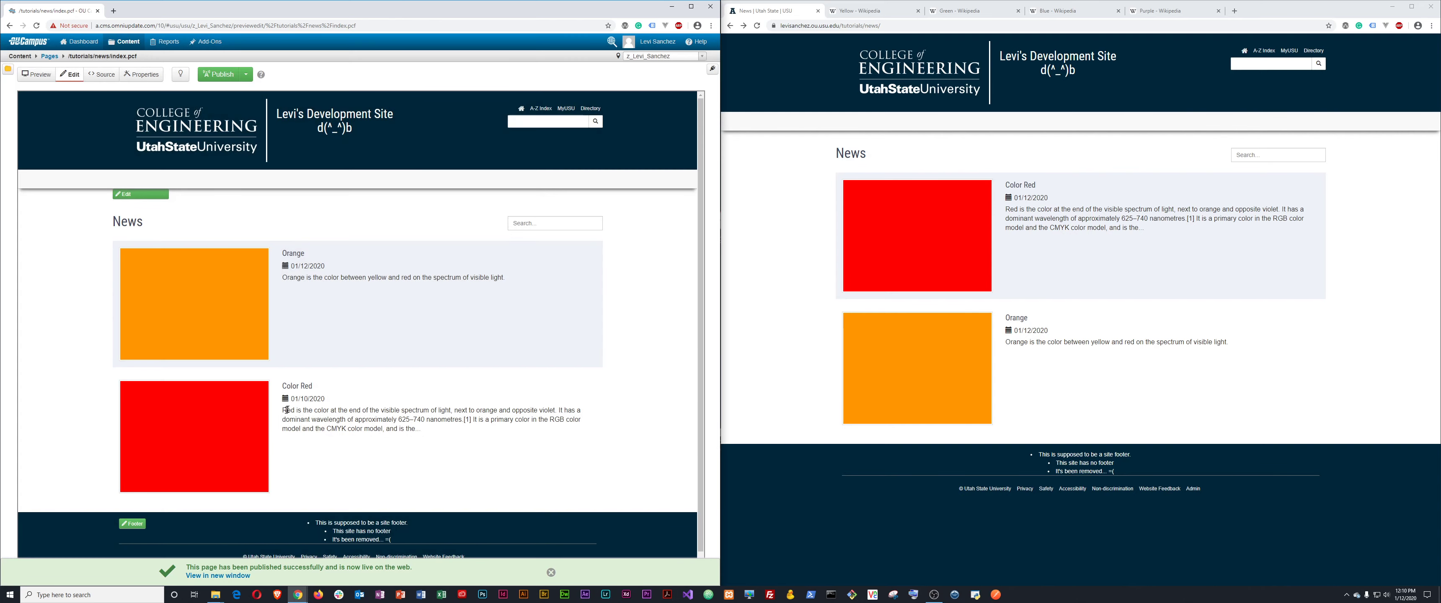
left_click(223, 82)
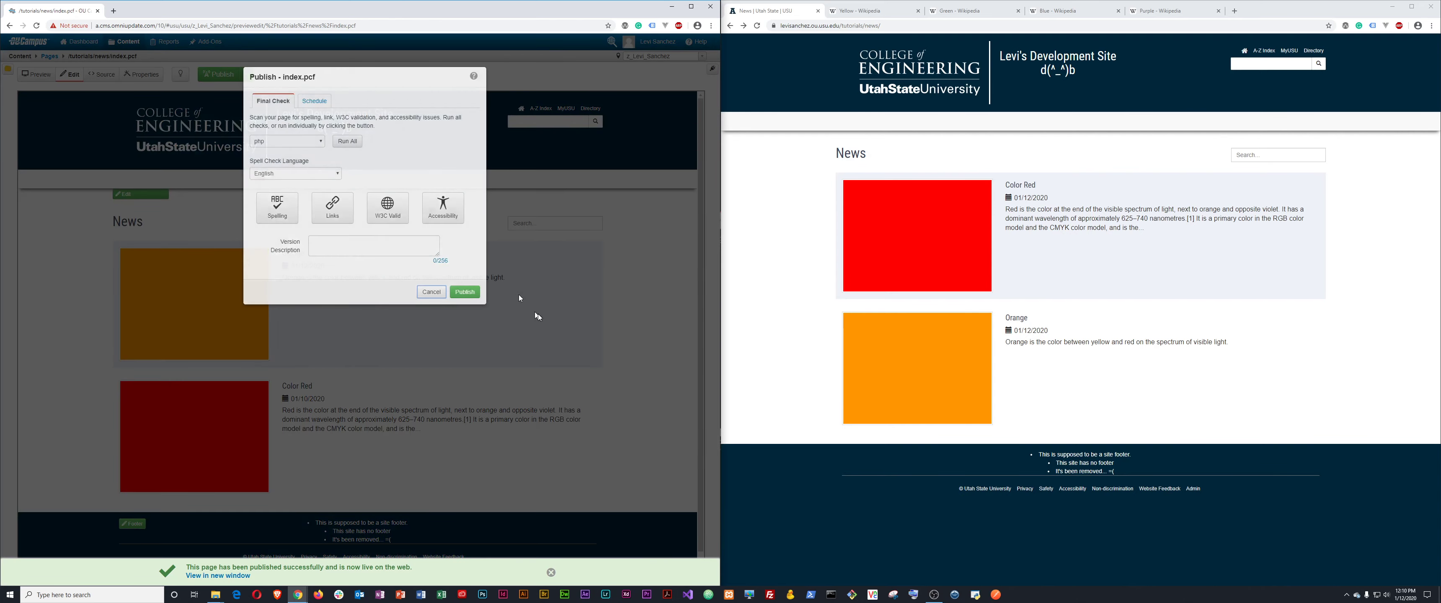
left_click(468, 295)
left_click(790, 265)
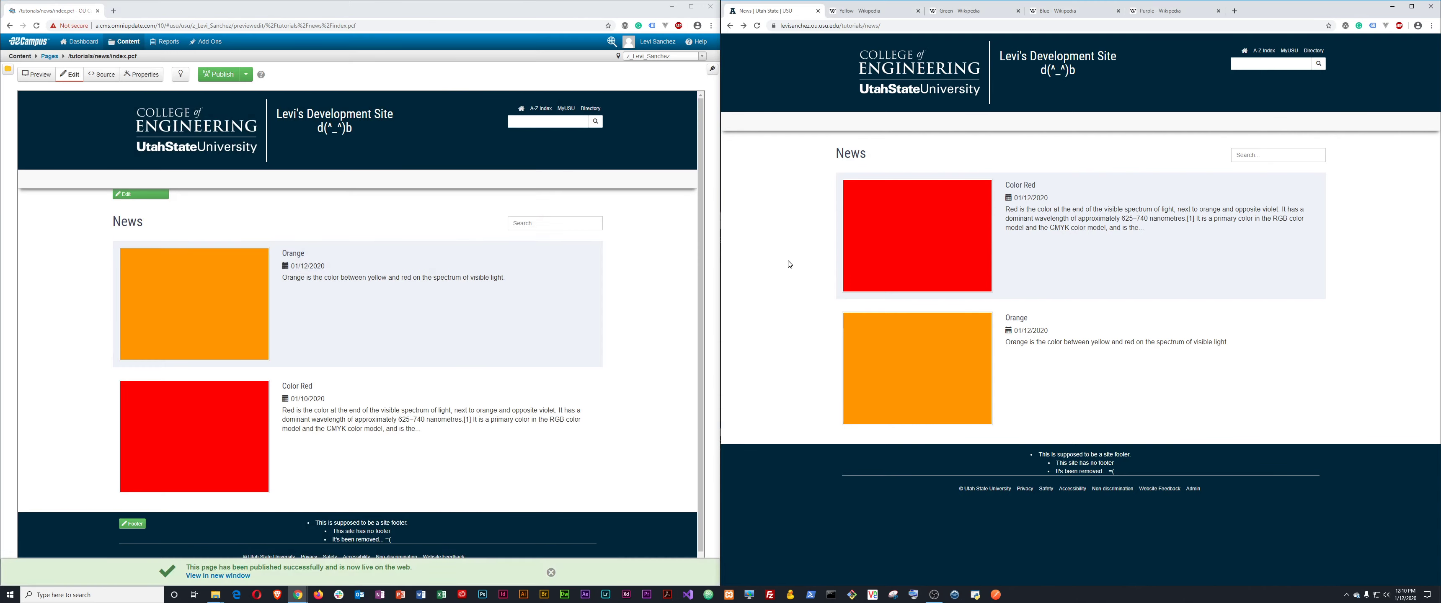
key("F5")
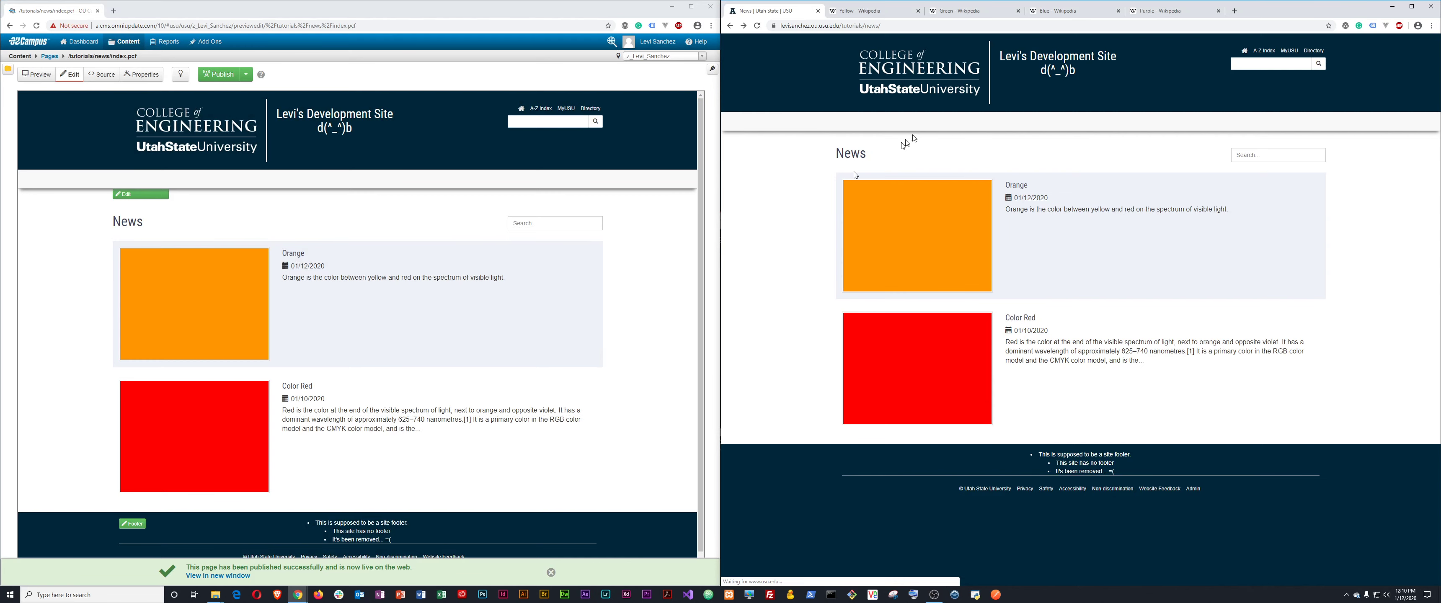
View the Color Red and Orange articles from the live News page, returning to the news list after each
left_click(1020, 318)
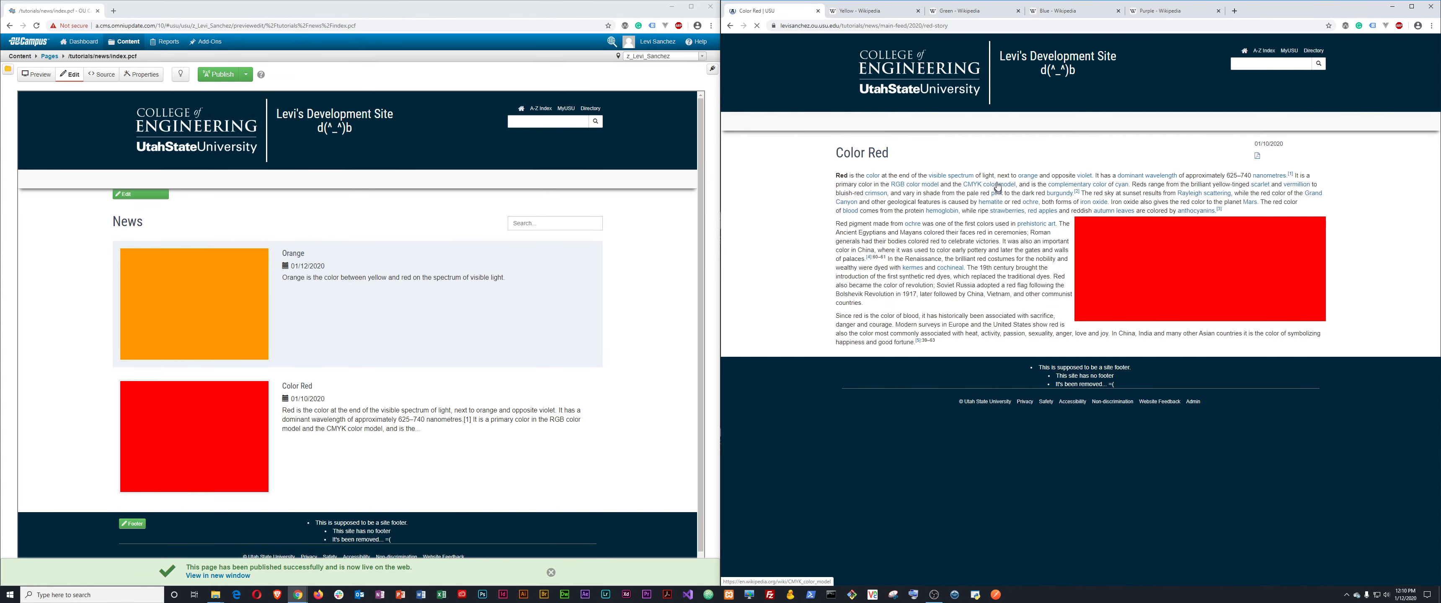
left_click(727, 26)
left_click(1014, 185)
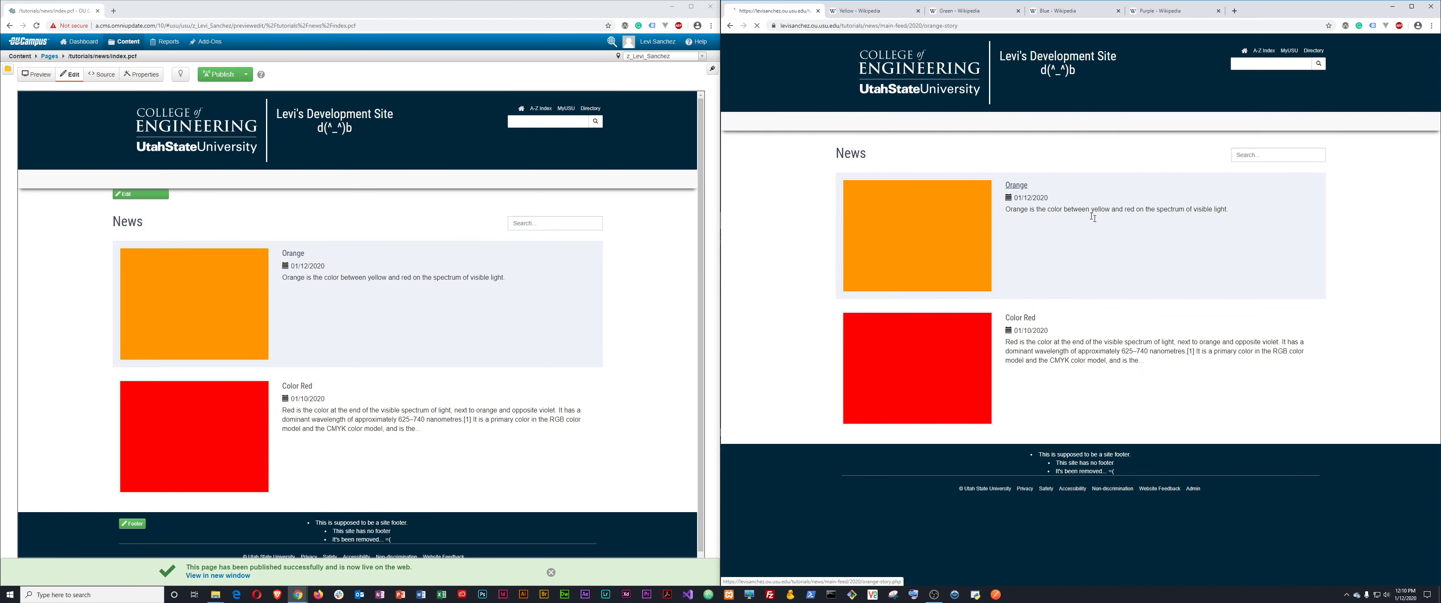
left_click(730, 25)
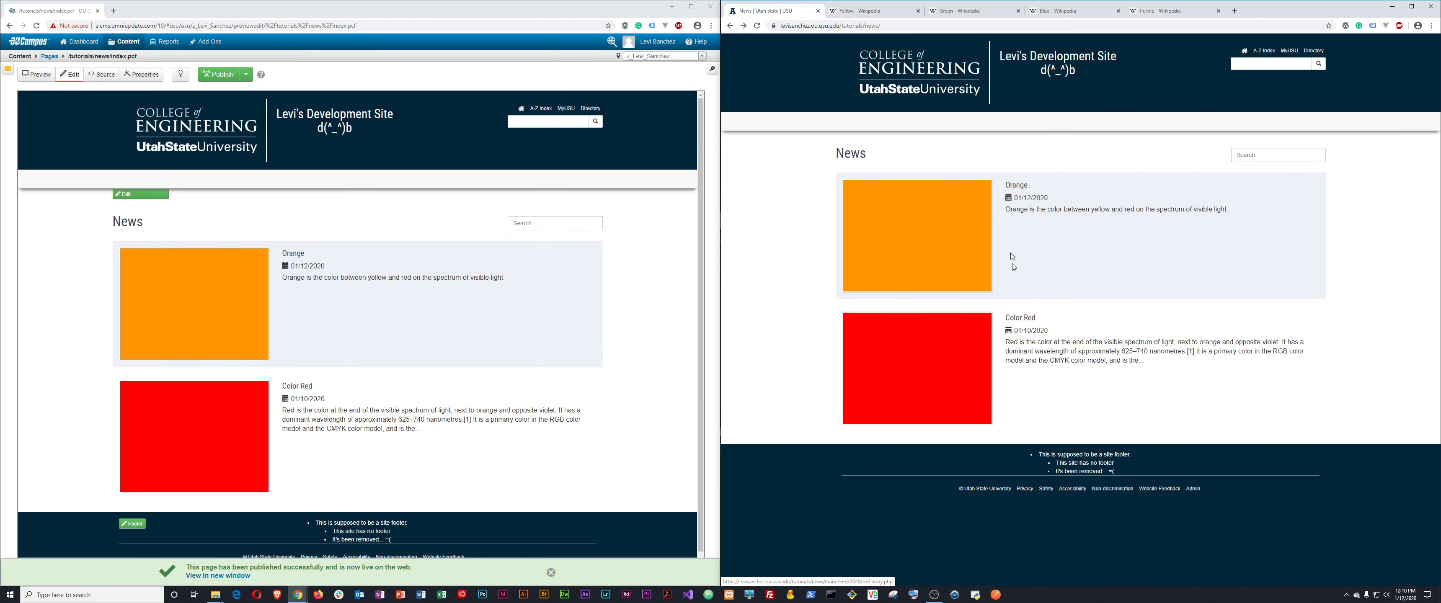